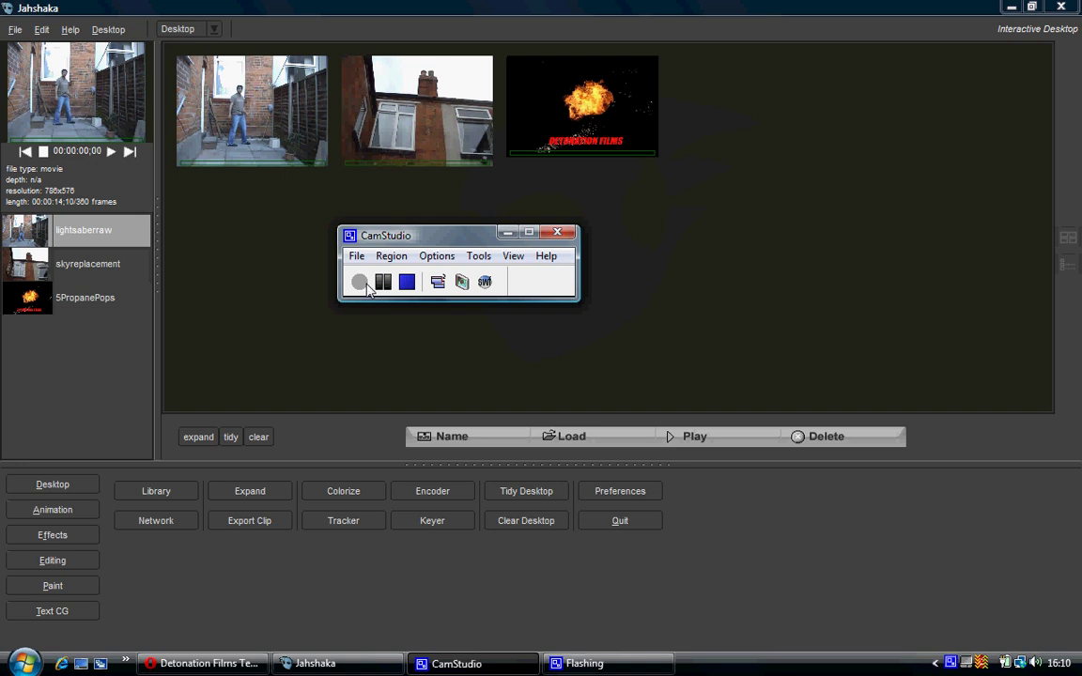
Hide CamStudio, check the three loaded clips, and bring the Detonation Films terms page forward in Opera
click(508, 232)
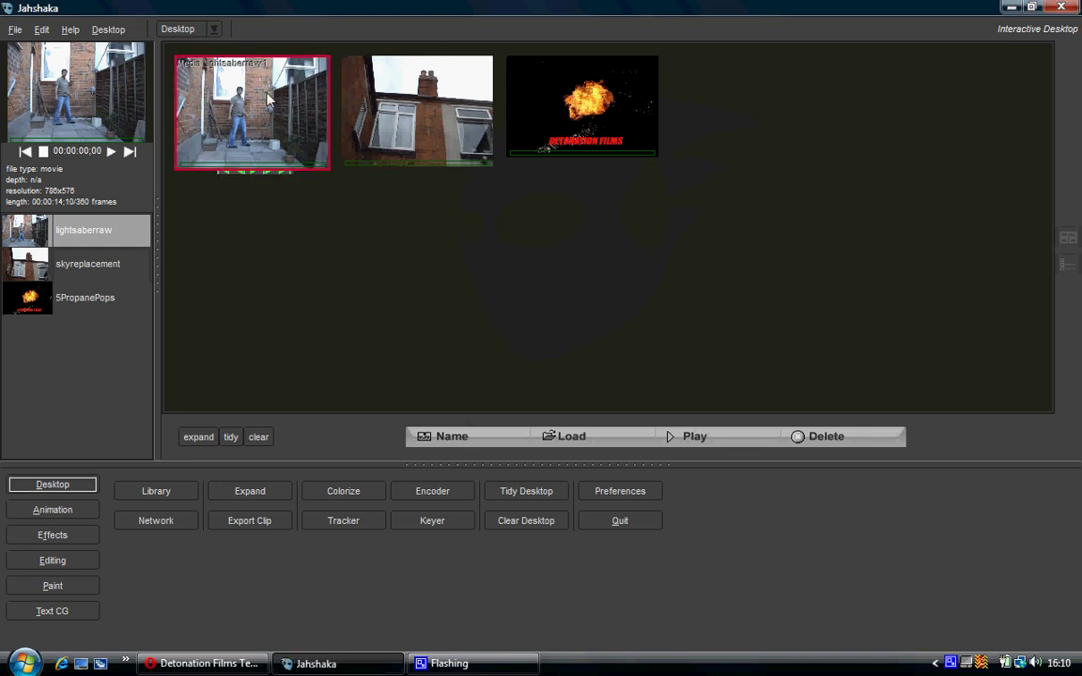
mouse_move(561, 133)
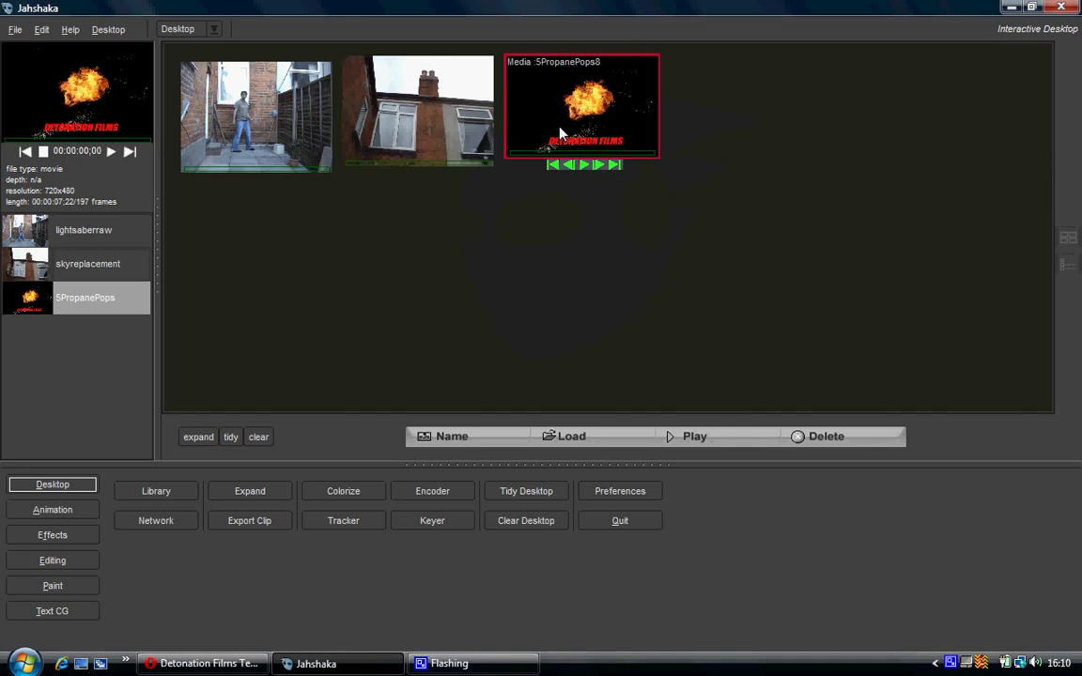
click(151, 664)
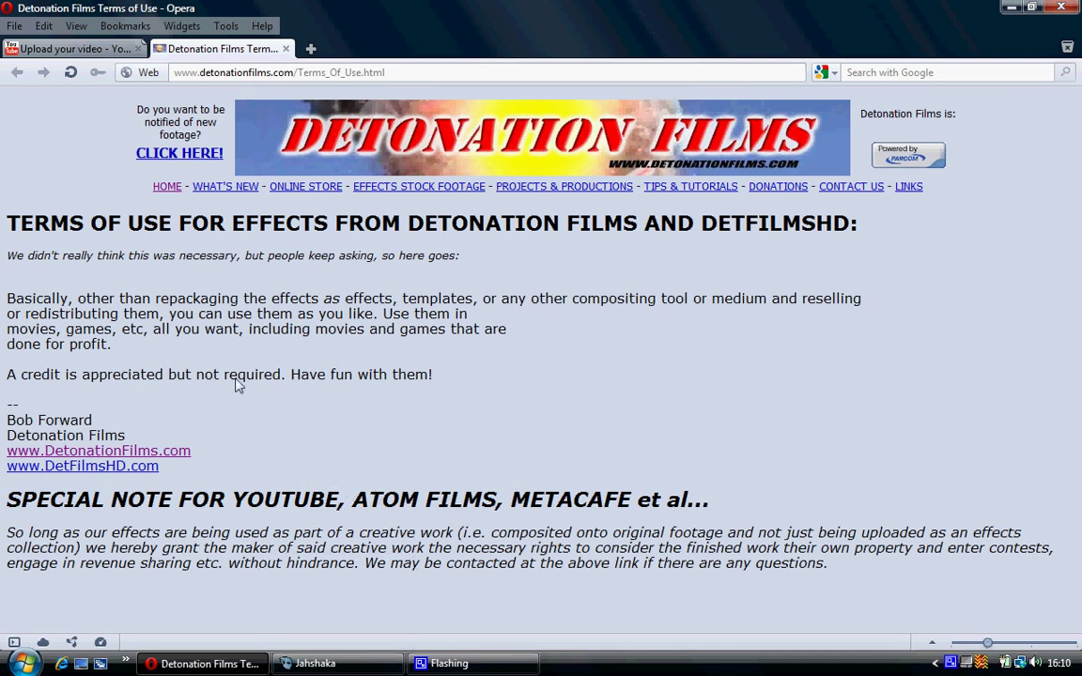
Read the special note on creative works, close the Detonation Films tab, and return to Jahshaka
drag(7, 533, 410, 579)
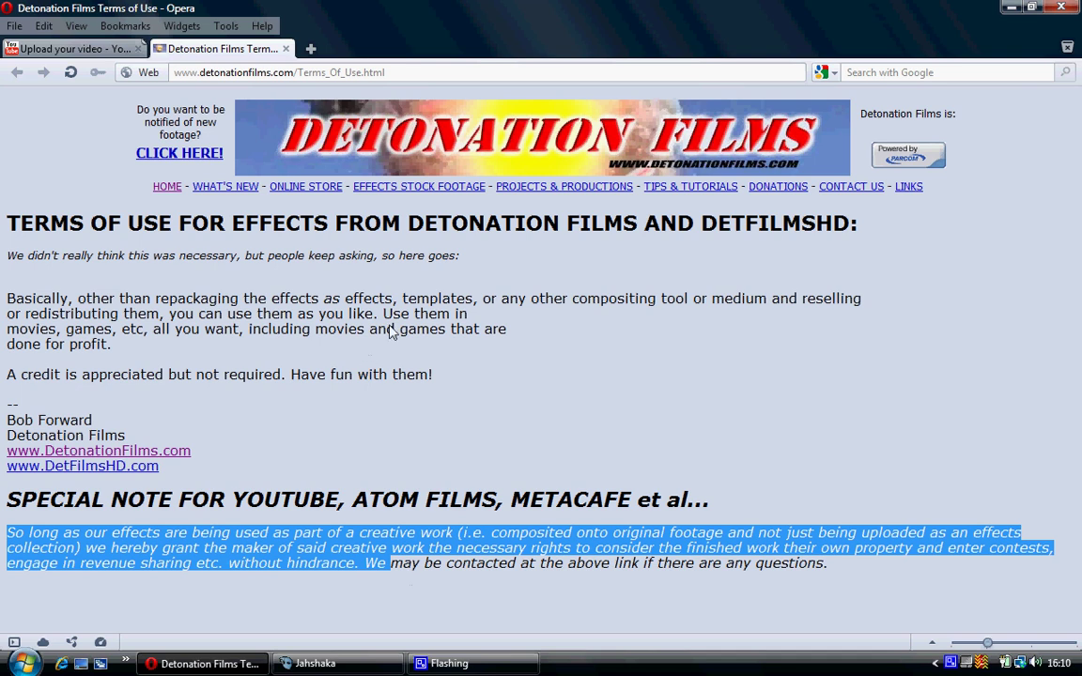
click(424, 389)
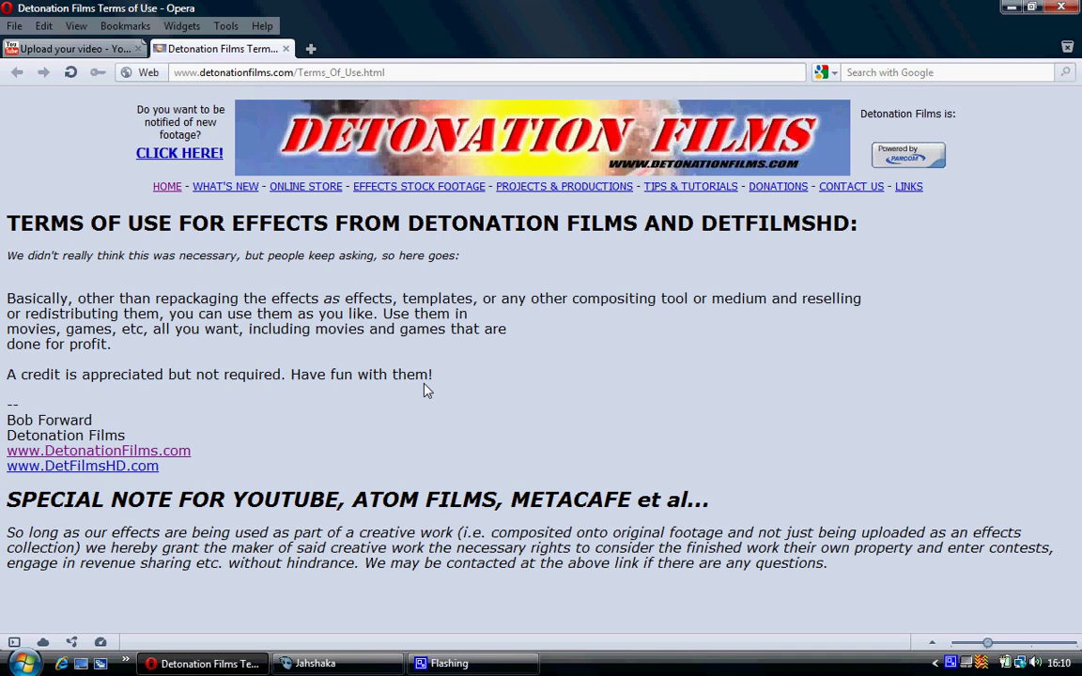
click(285, 48)
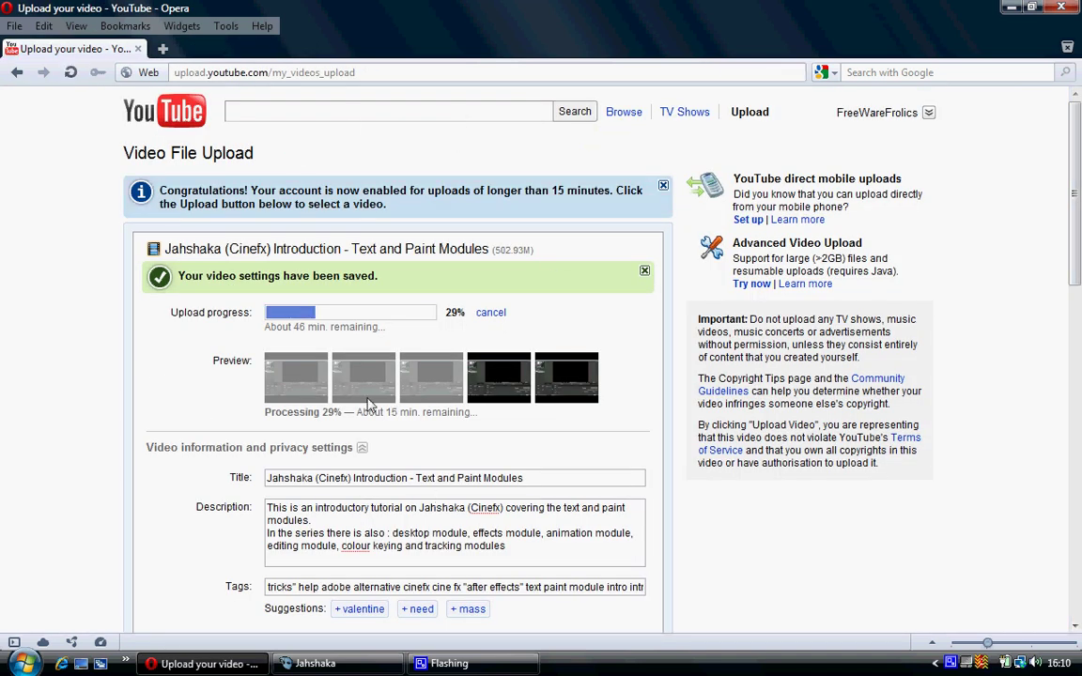
click(315, 663)
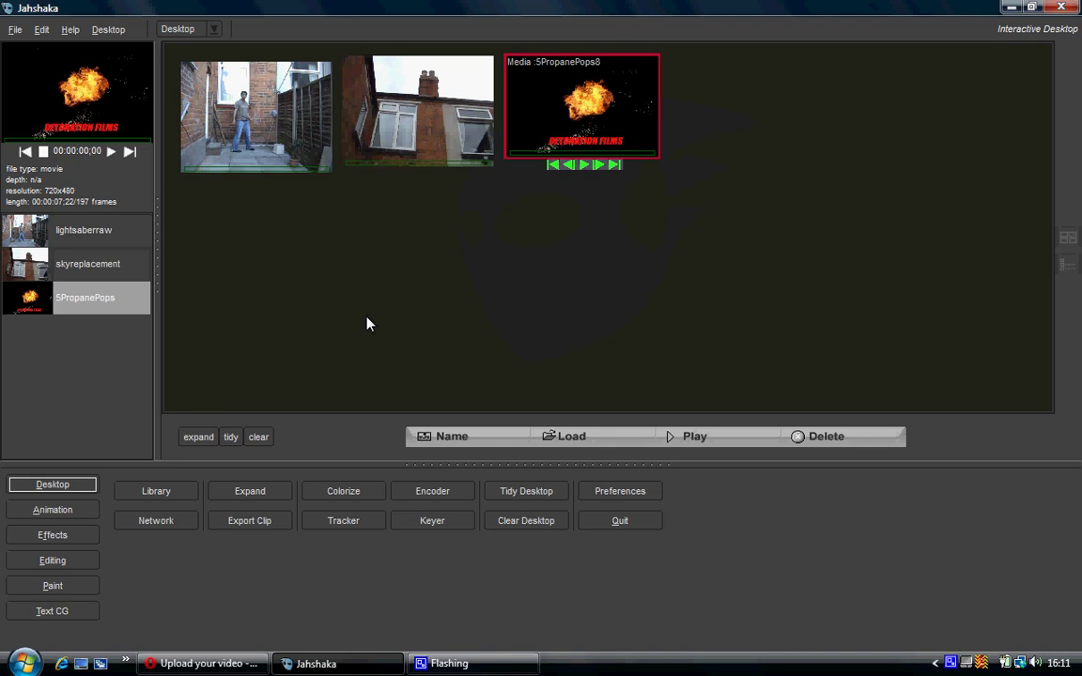
In the Animation module, add three empty layers to the scene
click(64, 516)
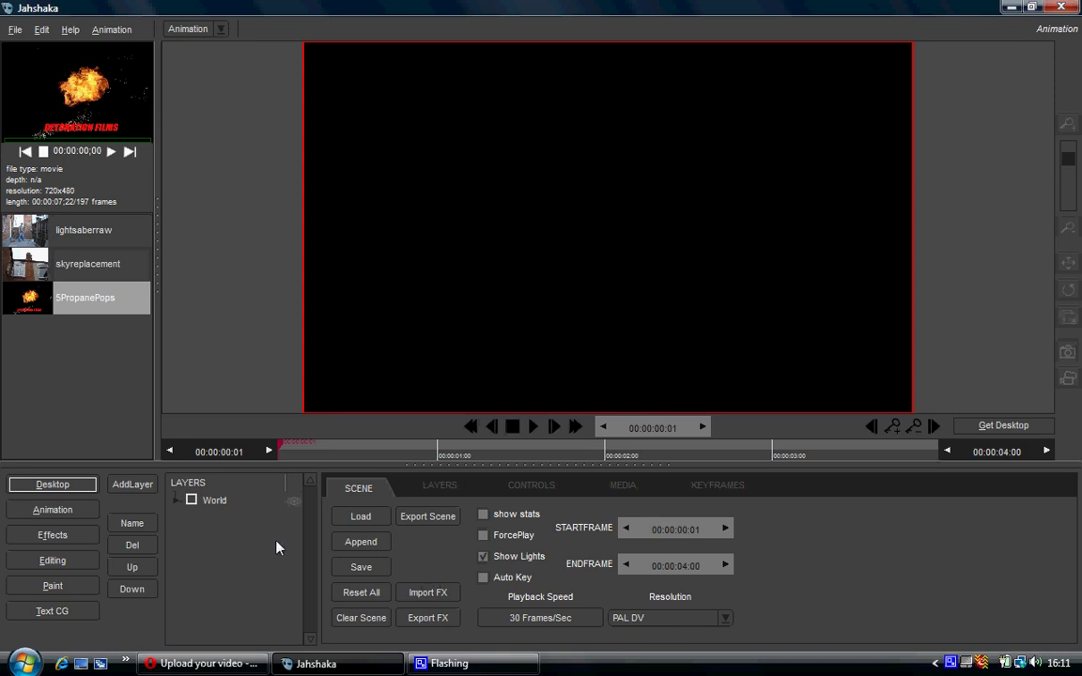
click(133, 484)
click(141, 505)
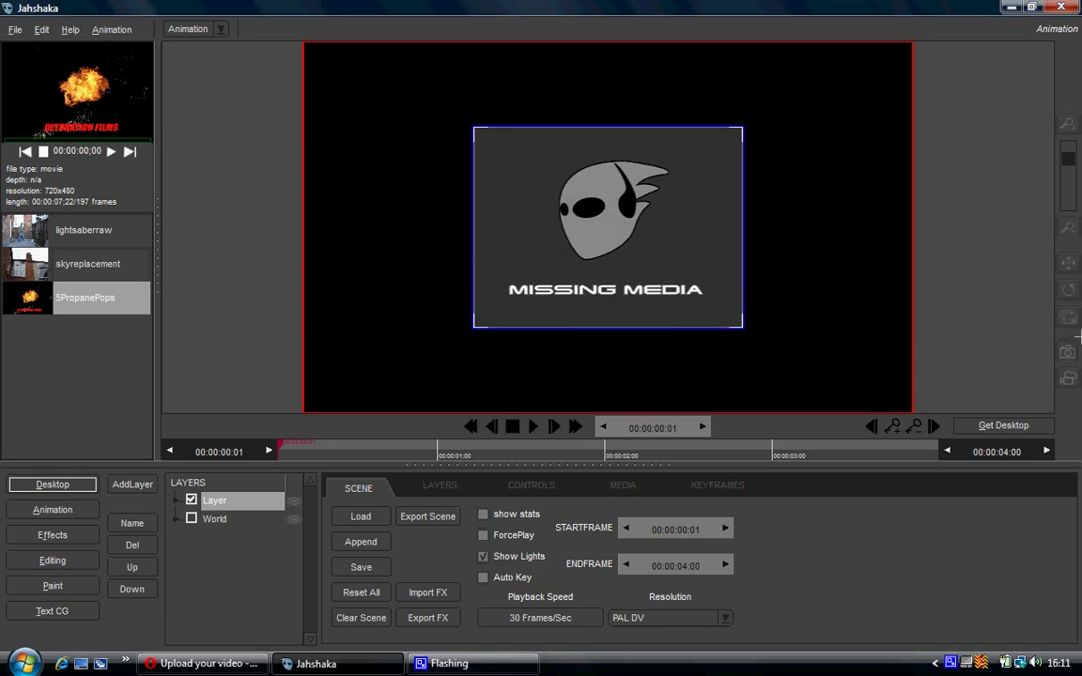
drag(1068, 156, 1066, 167)
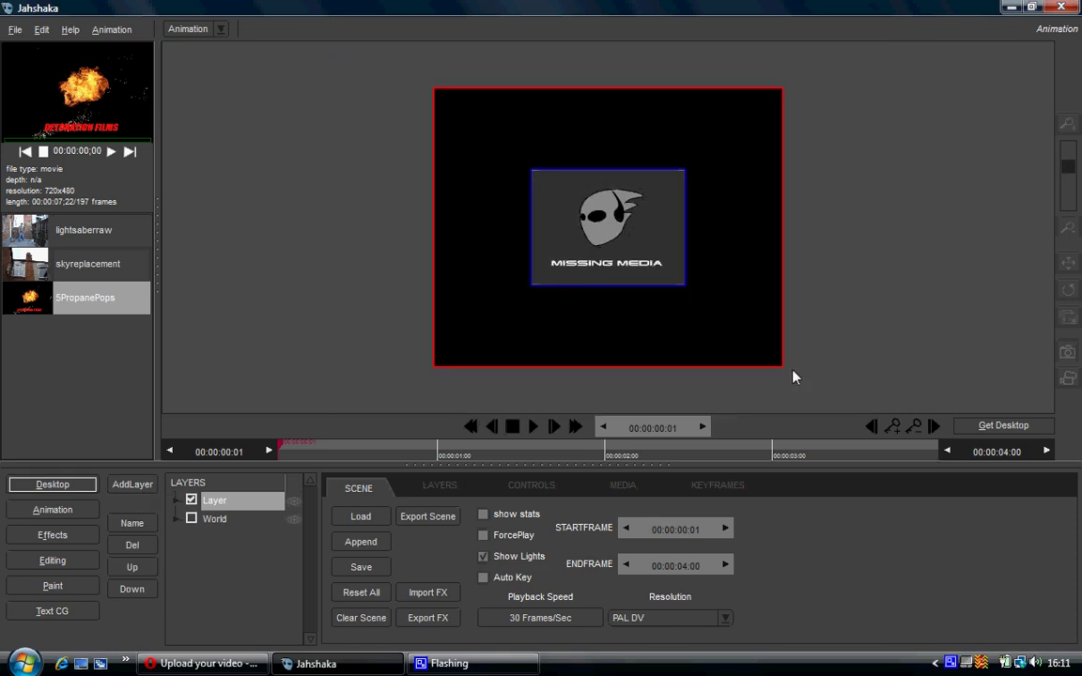
click(133, 484)
click(141, 506)
click(132, 484)
click(143, 507)
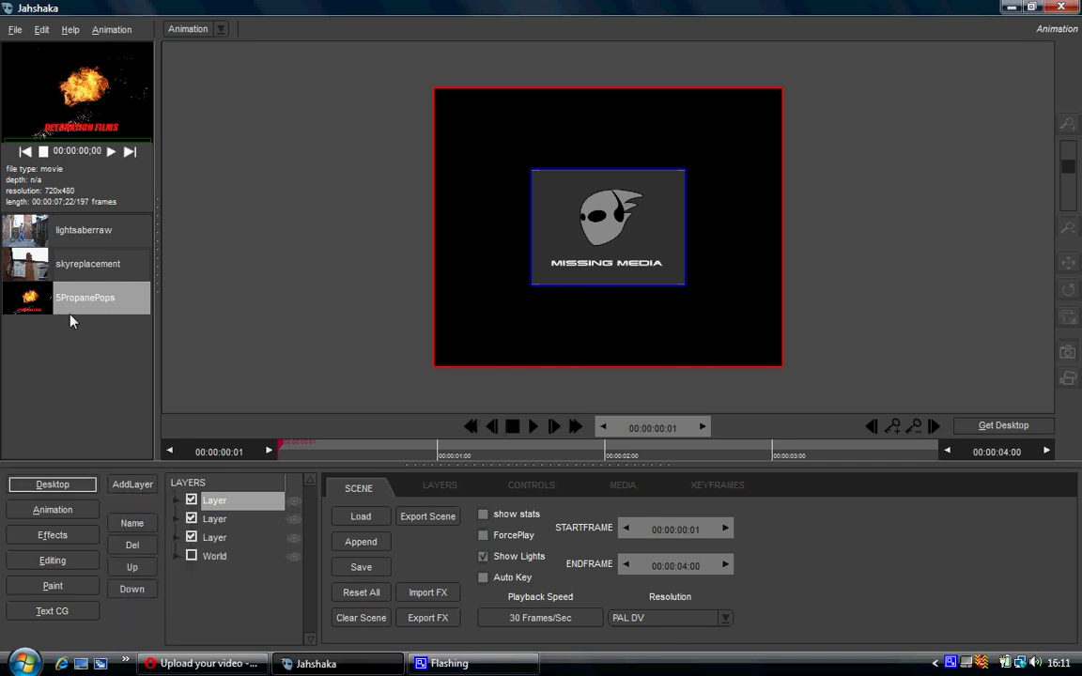
Place lightsaberraw on the third layer, skyreplacement on the second, and 5PropanePops on the first
click(222, 539)
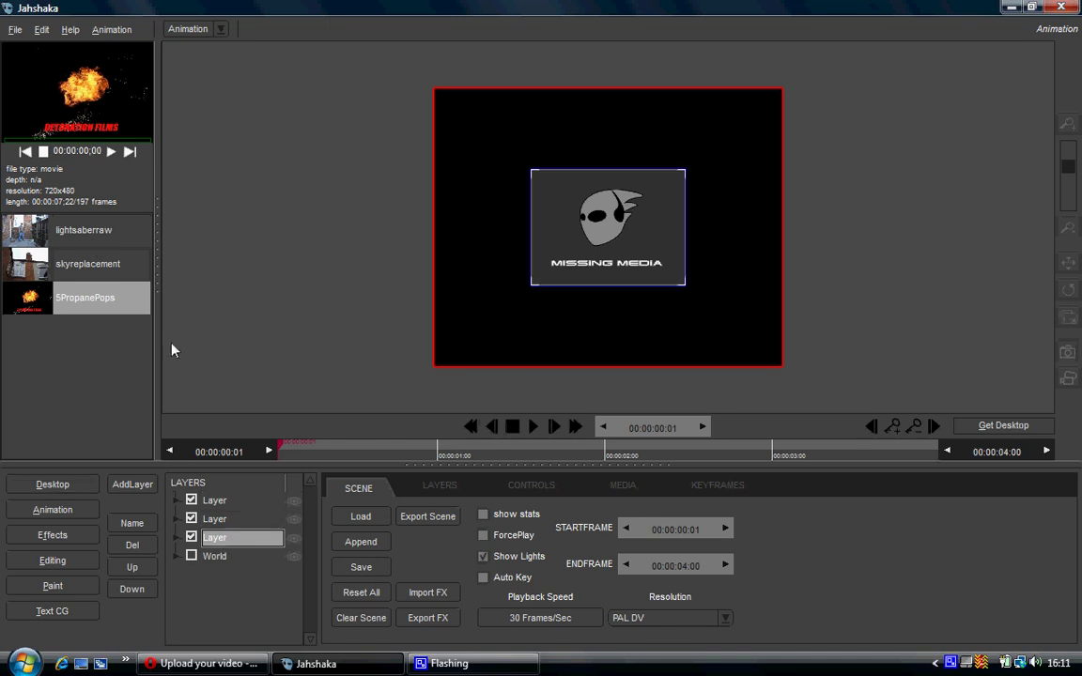
drag(97, 237, 488, 190)
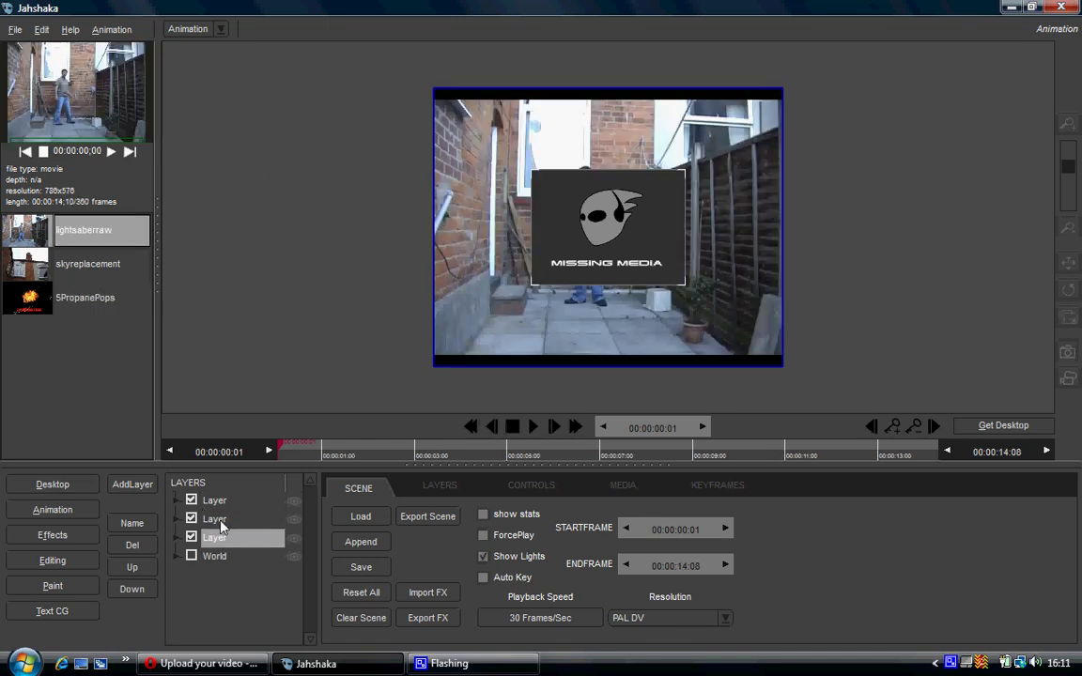
click(214, 519)
click(96, 268)
drag(96, 268, 496, 189)
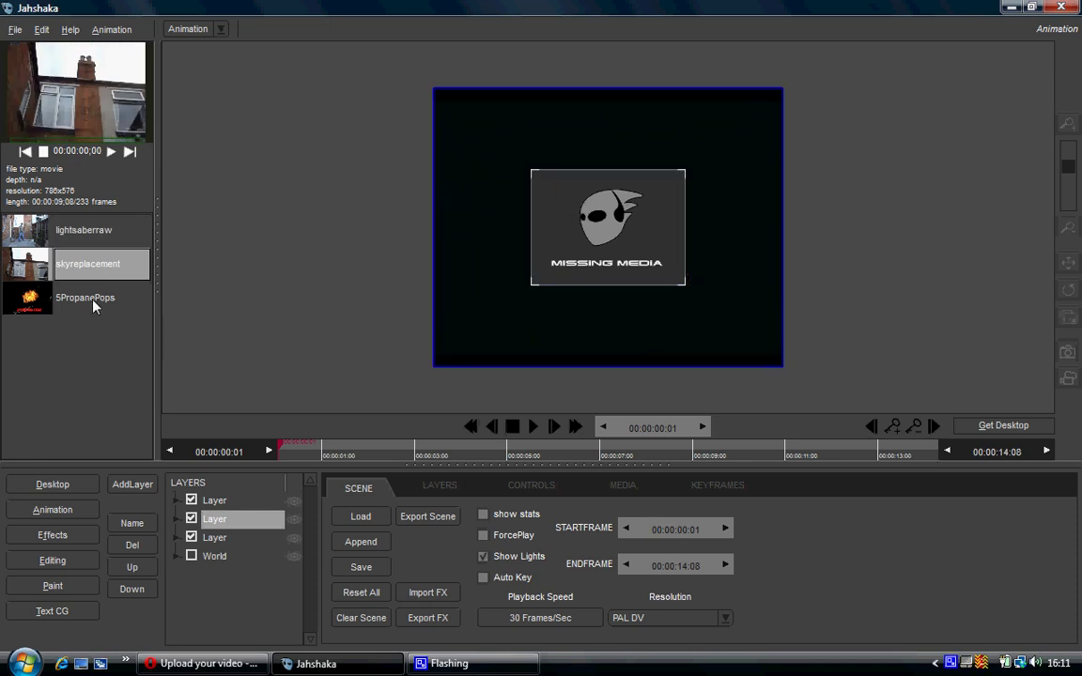
click(214, 500)
drag(94, 298, 617, 220)
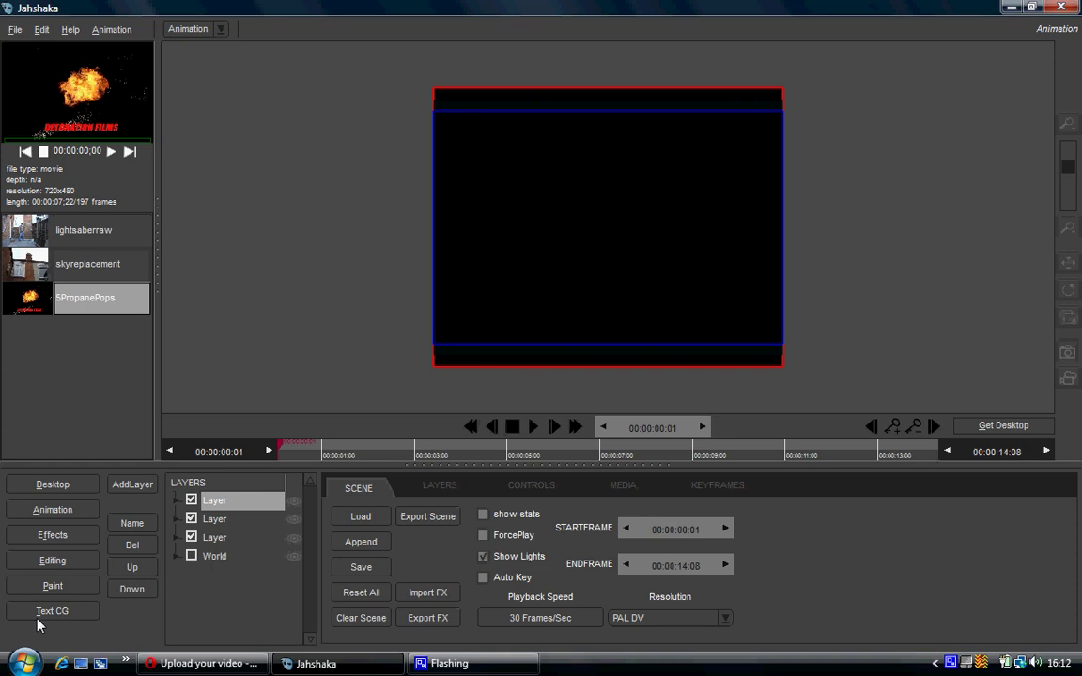
Add a 3D text layer reading 'jahshaka' in Outline style and name the layer jahshaka
click(142, 491)
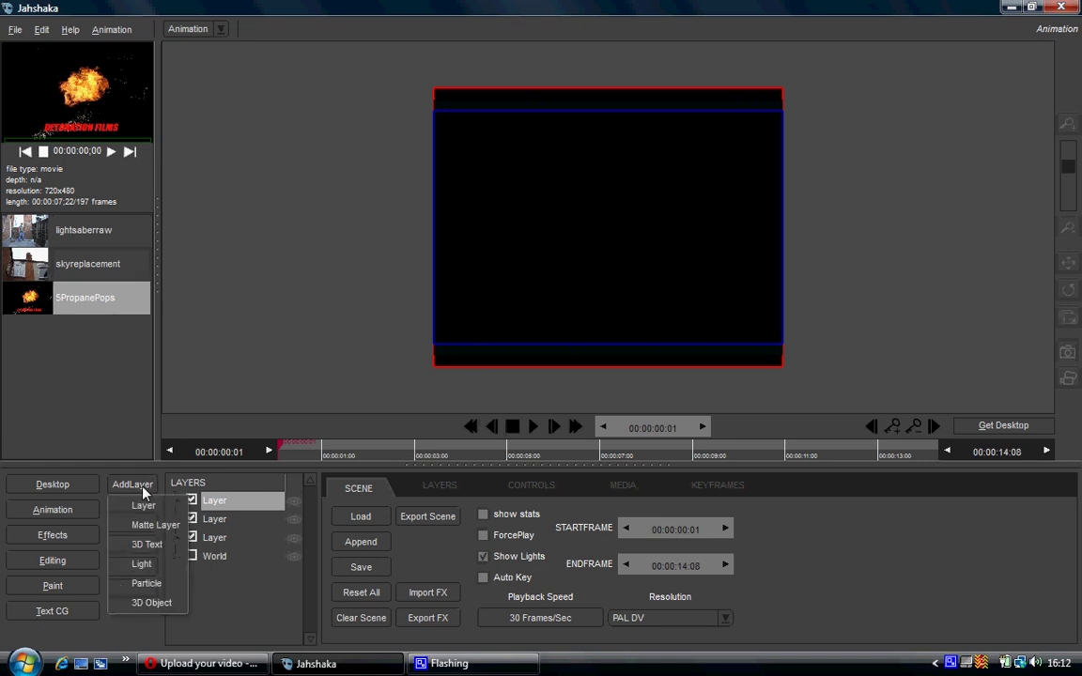
click(164, 550)
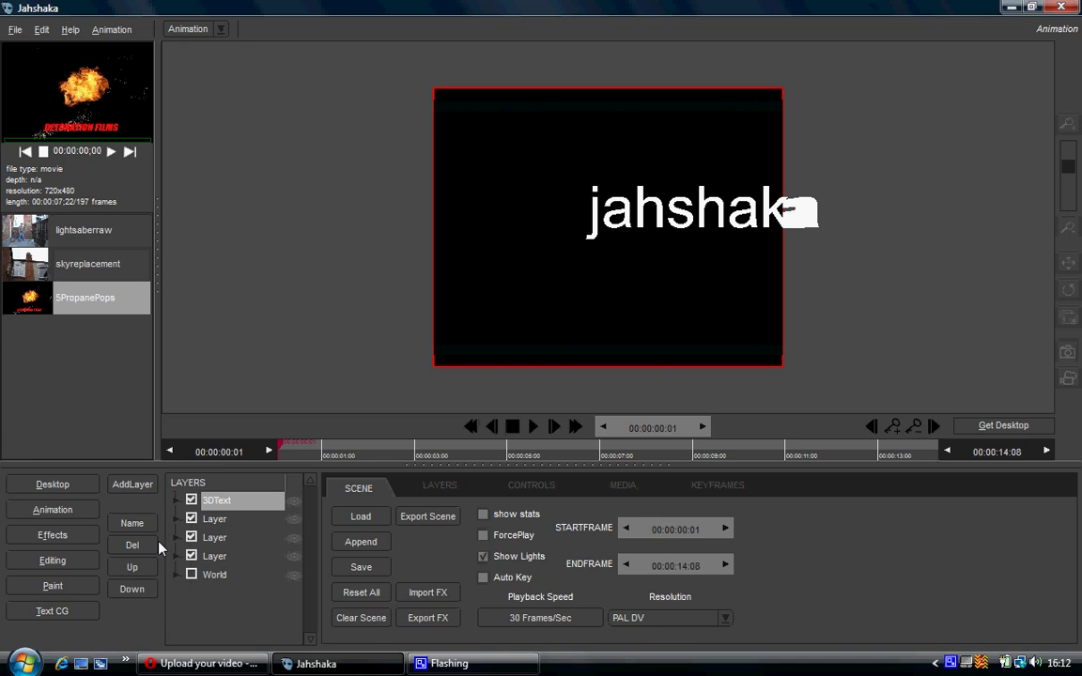
click(447, 487)
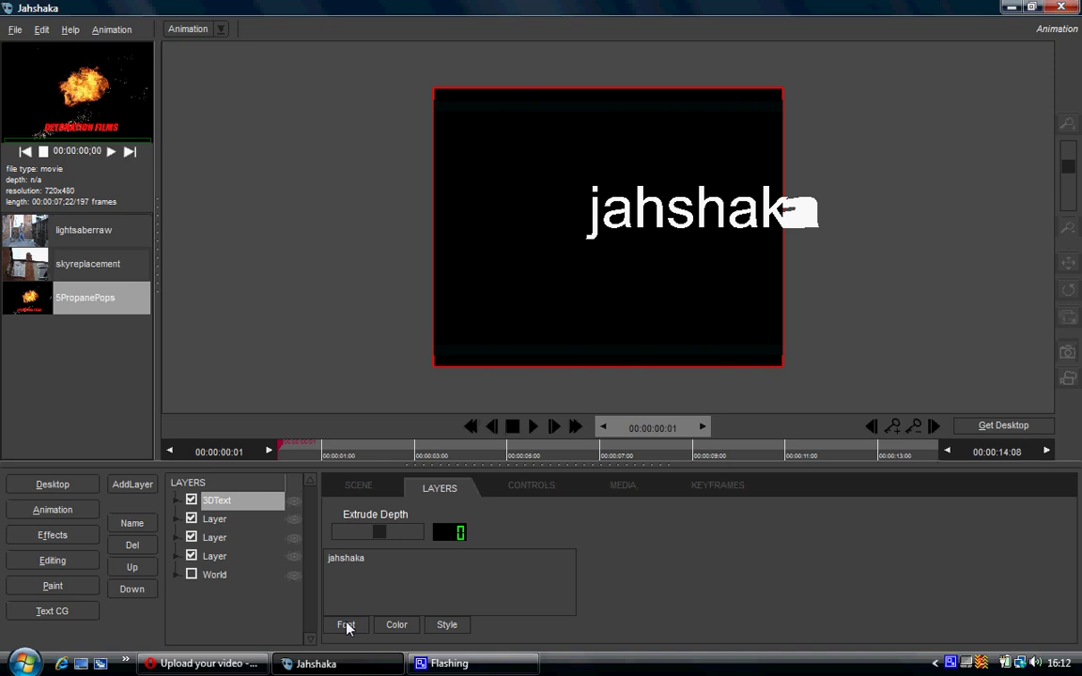
click(447, 625)
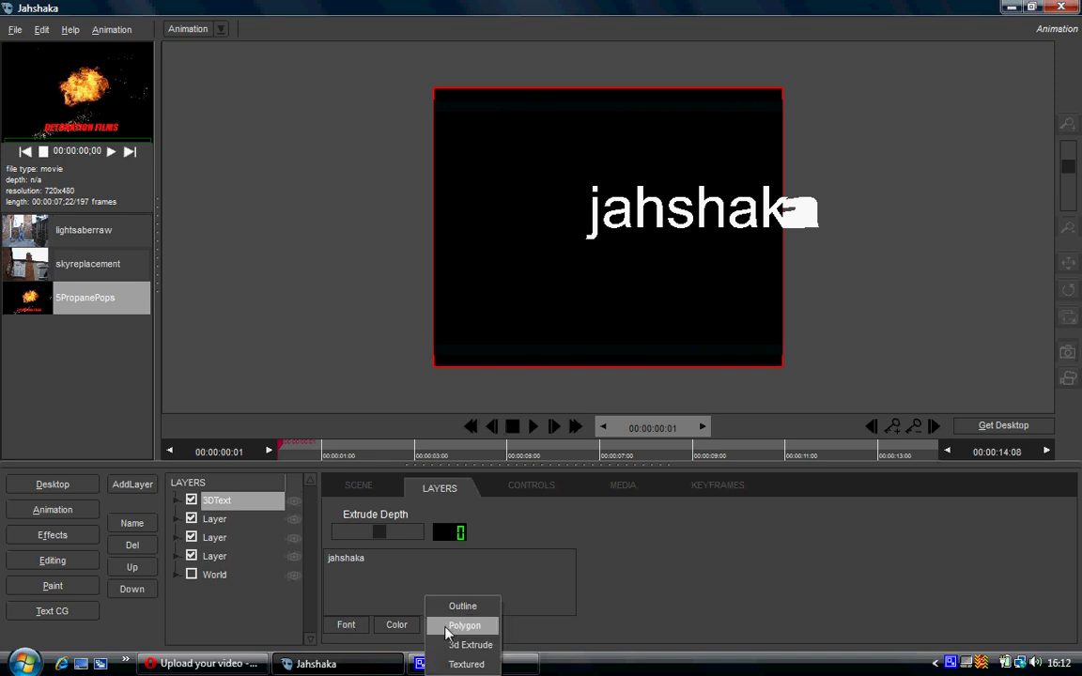
click(466, 606)
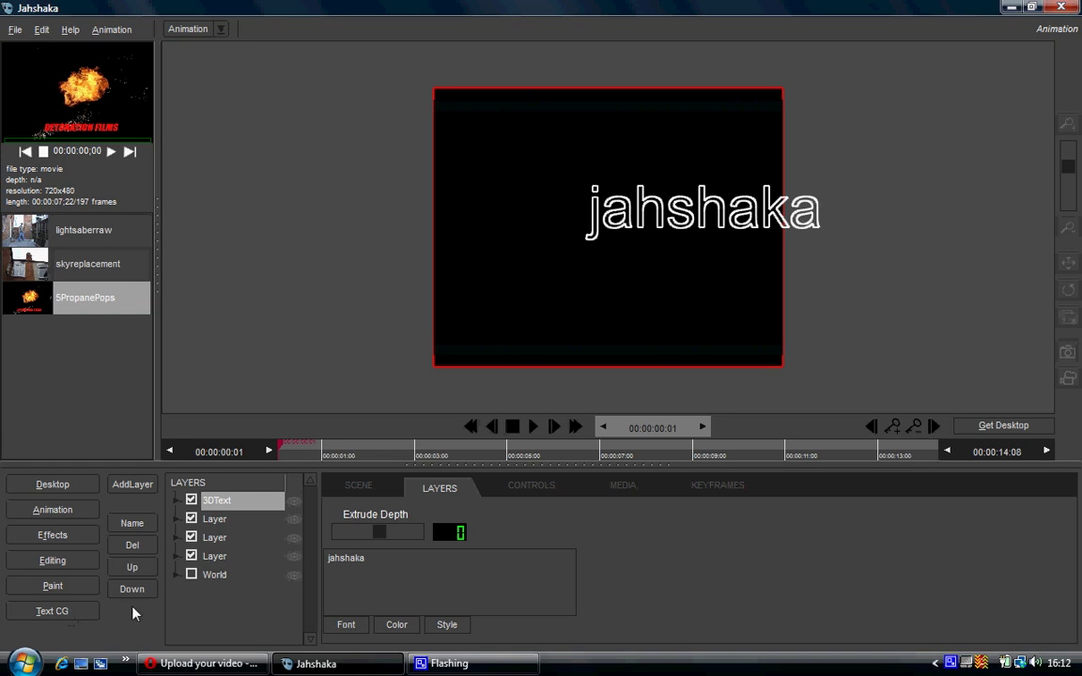
click(242, 503)
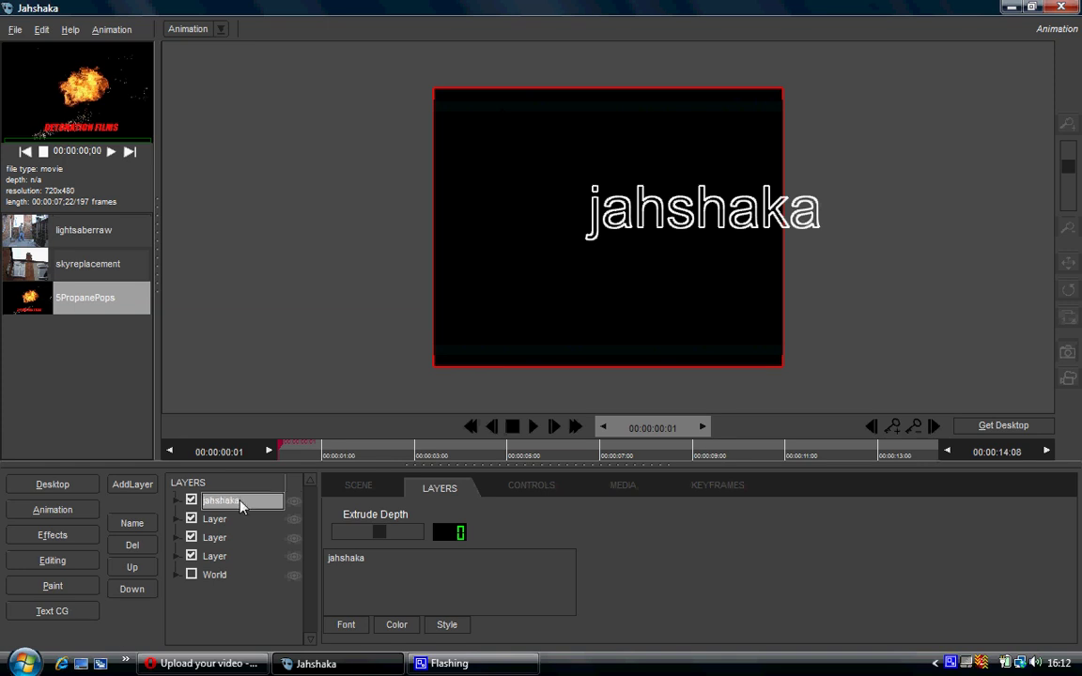
Rename the fourth layer 'light' and the third layer 'sky'
click(242, 540)
click(218, 505)
click(228, 557)
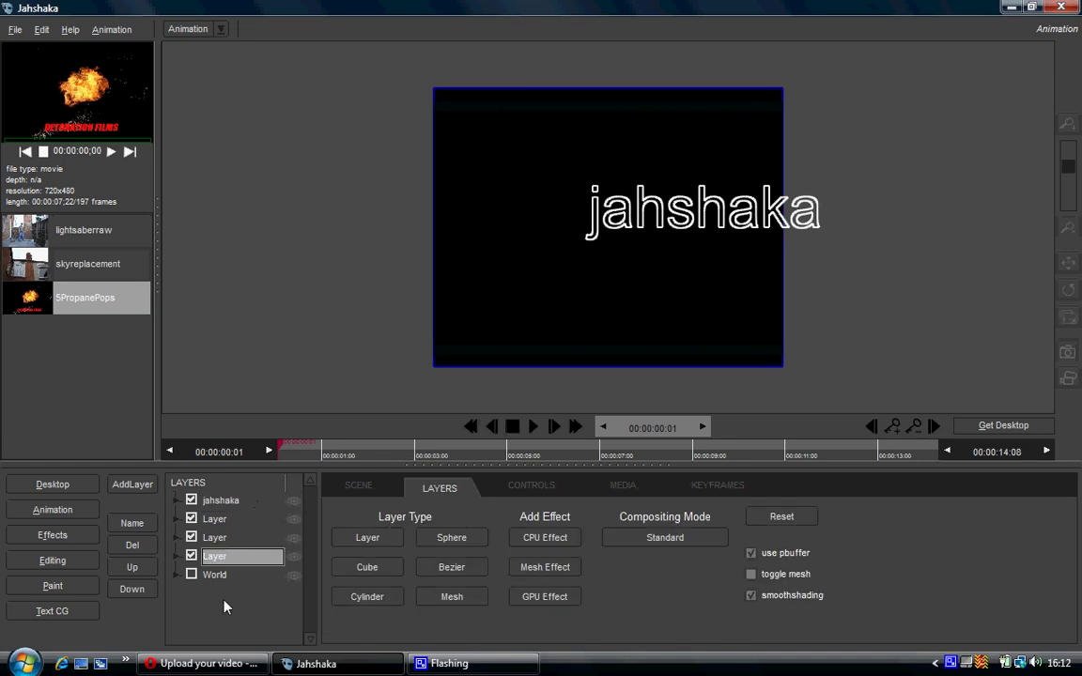
click(132, 523)
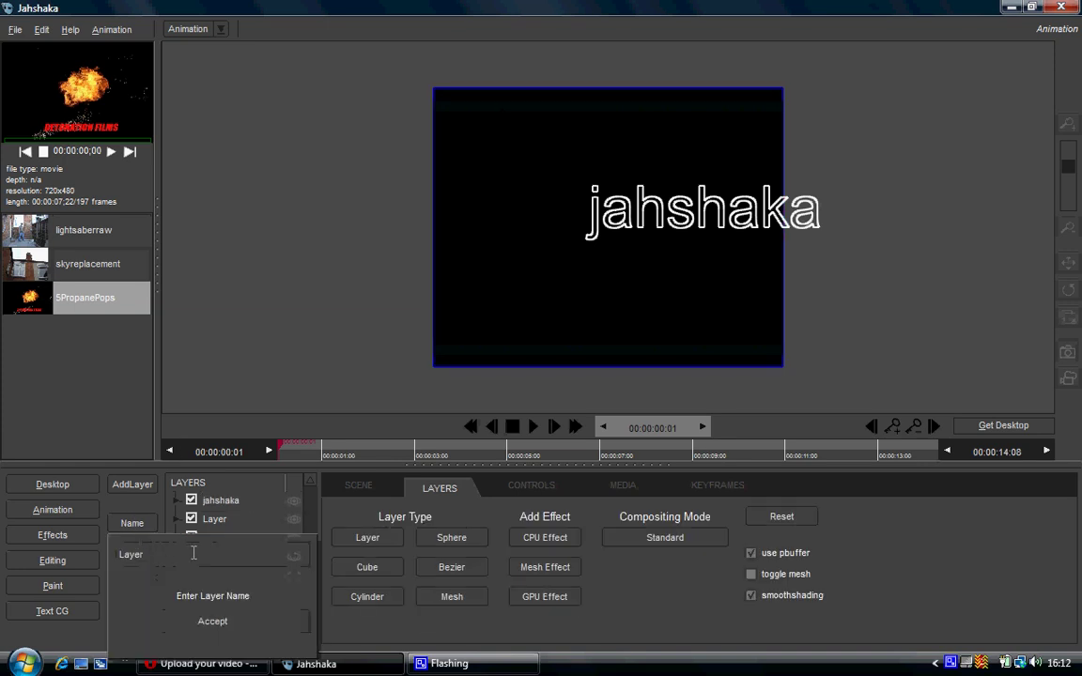
text(light)
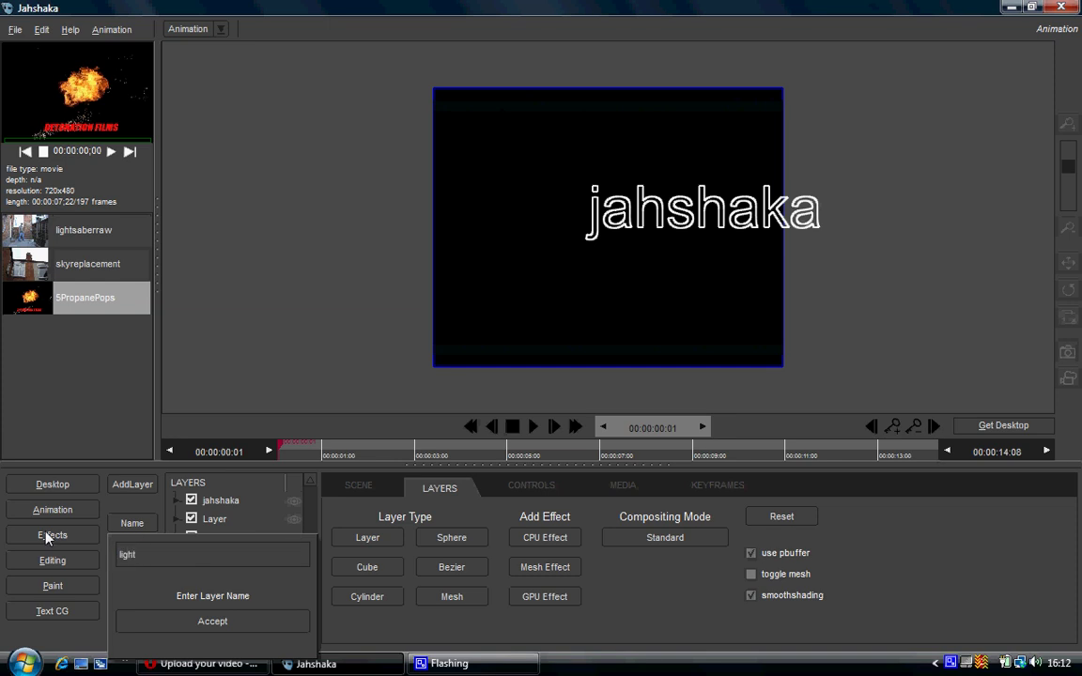
key(Return)
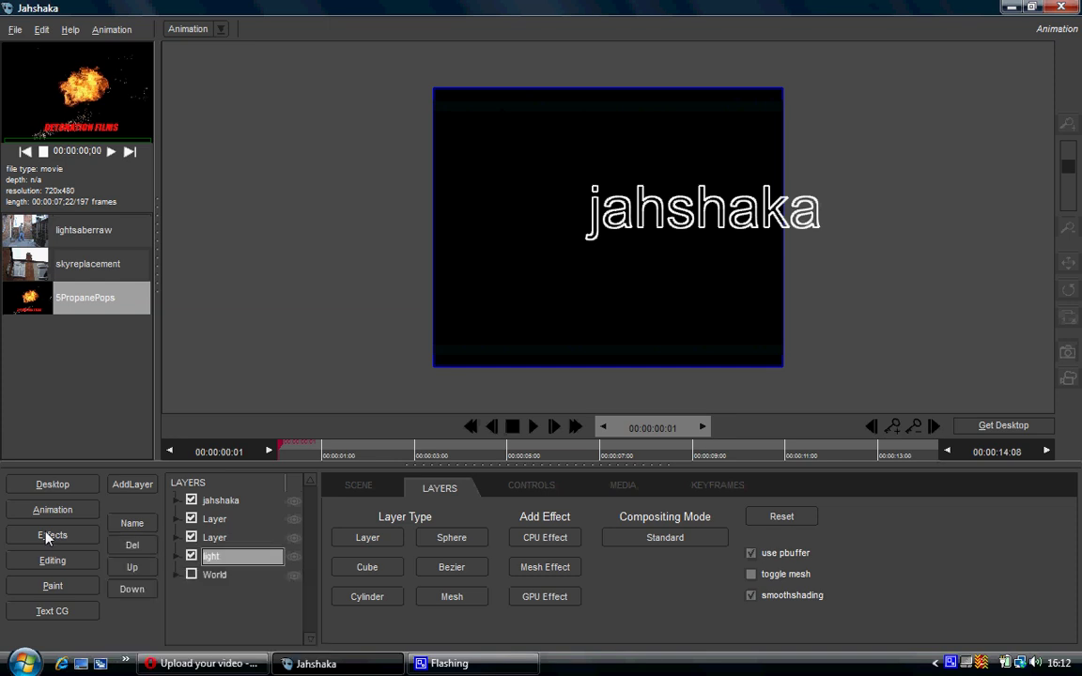
click(214, 539)
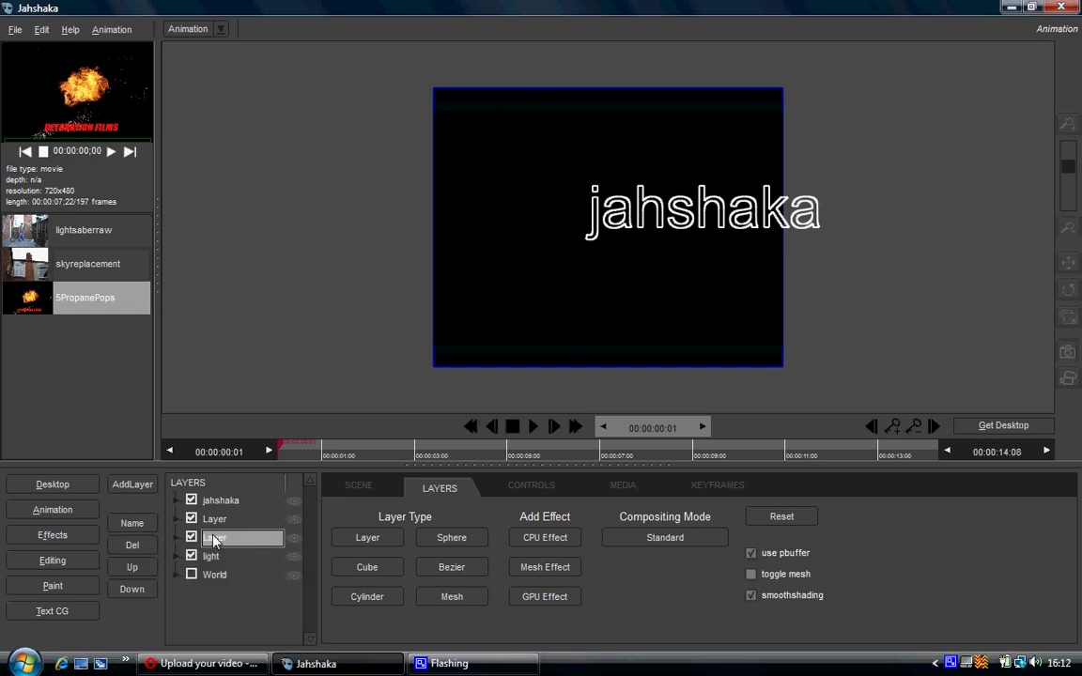
click(134, 524)
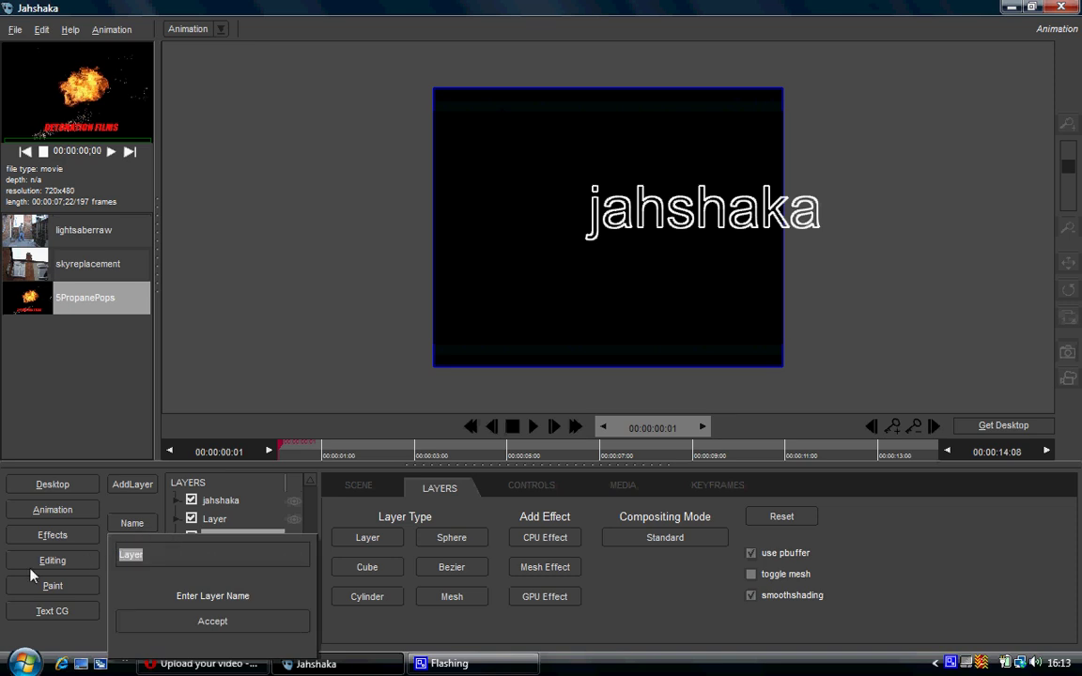
text(sky)
key(Return)
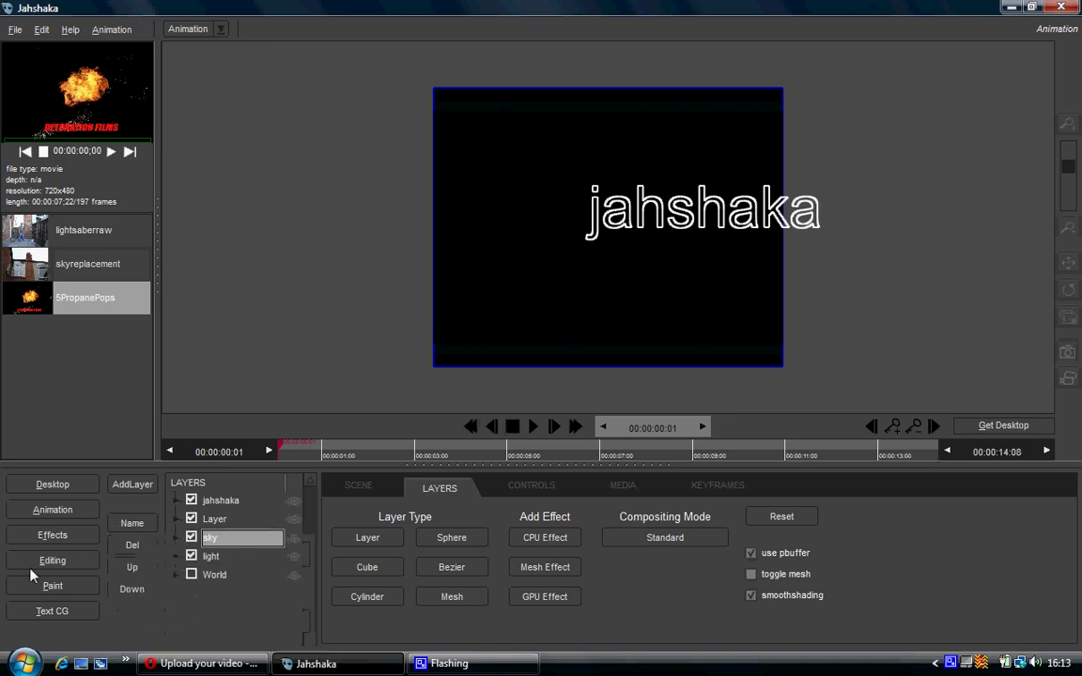
Rename the second layer 'explosion' and type 'text' as the jahshaka layer's new name
click(239, 520)
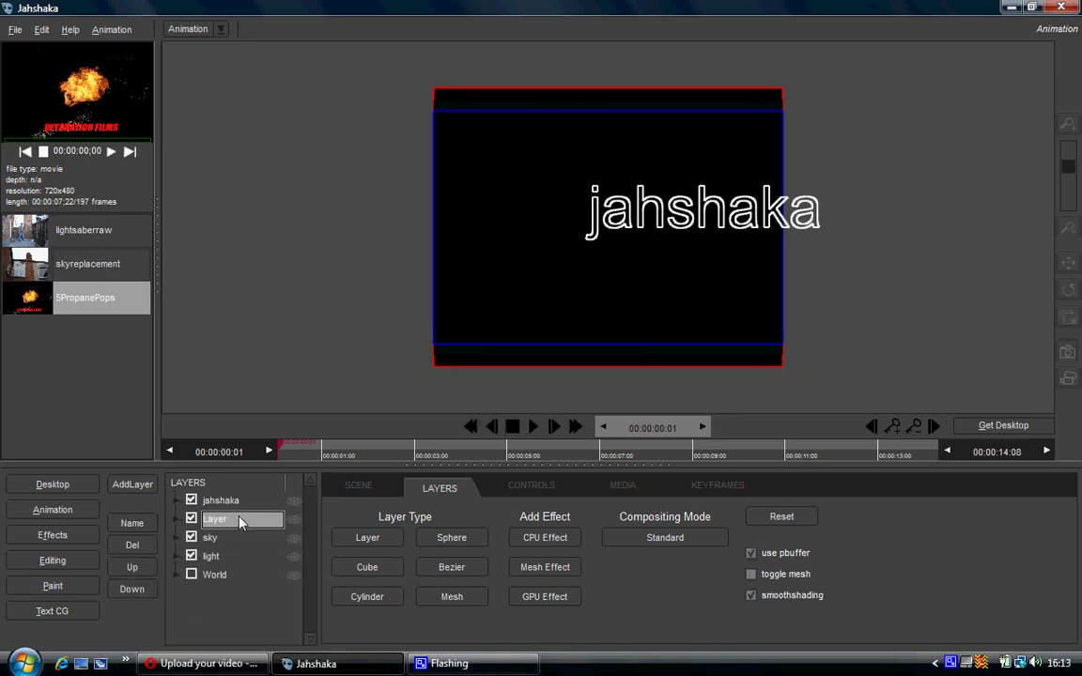
click(141, 527)
text(e)
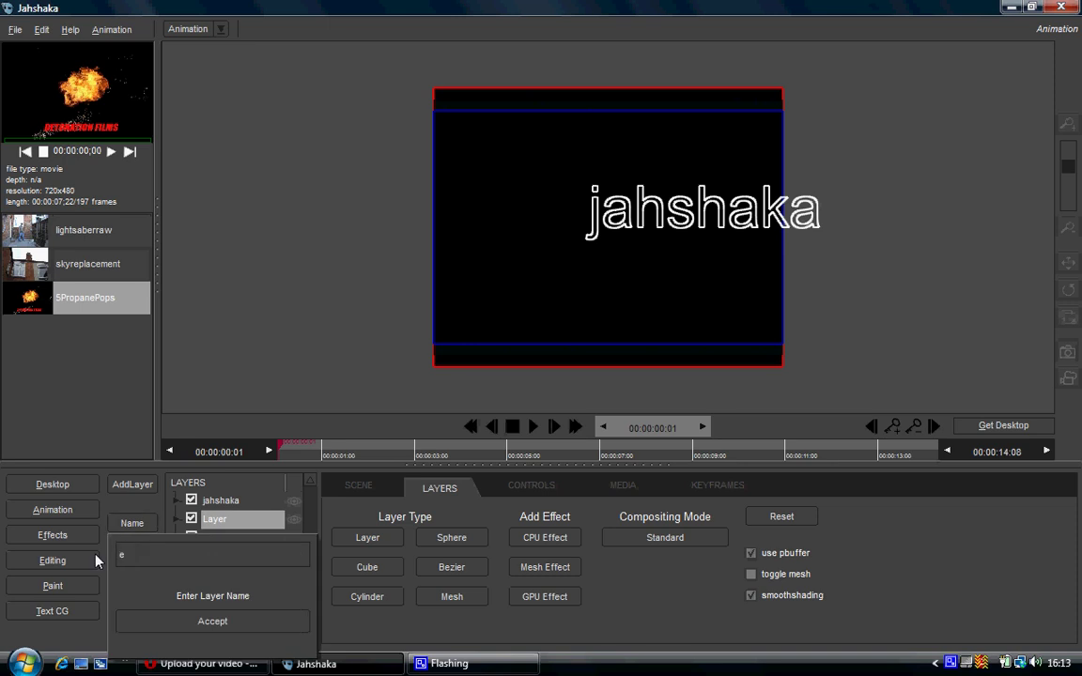
text(xplosion)
key(Return)
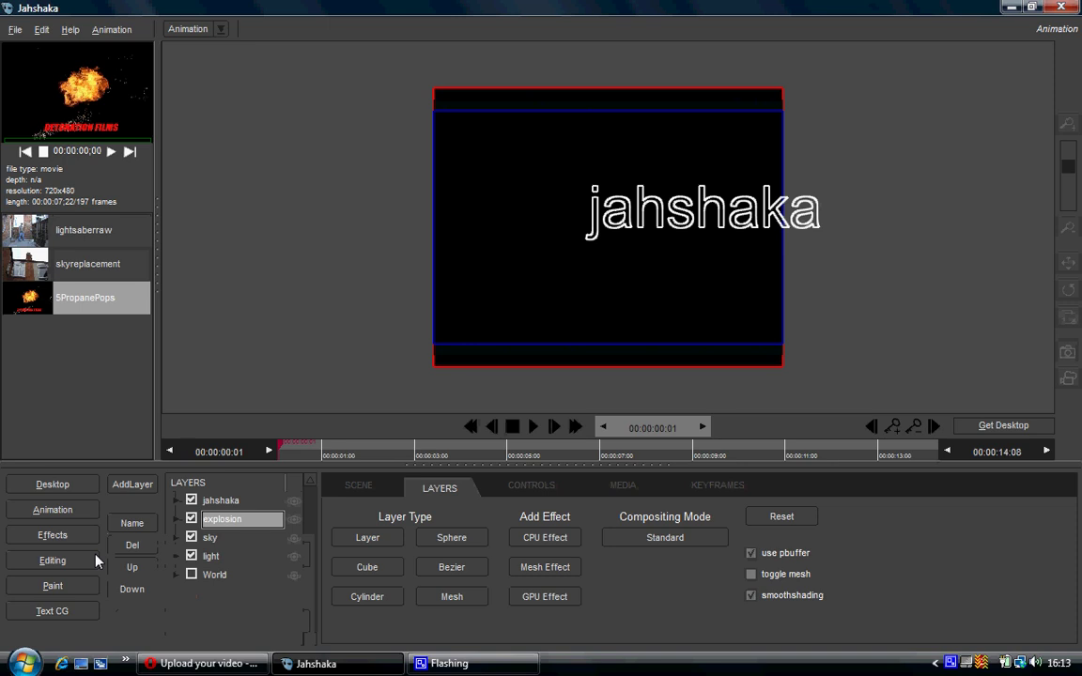
click(222, 506)
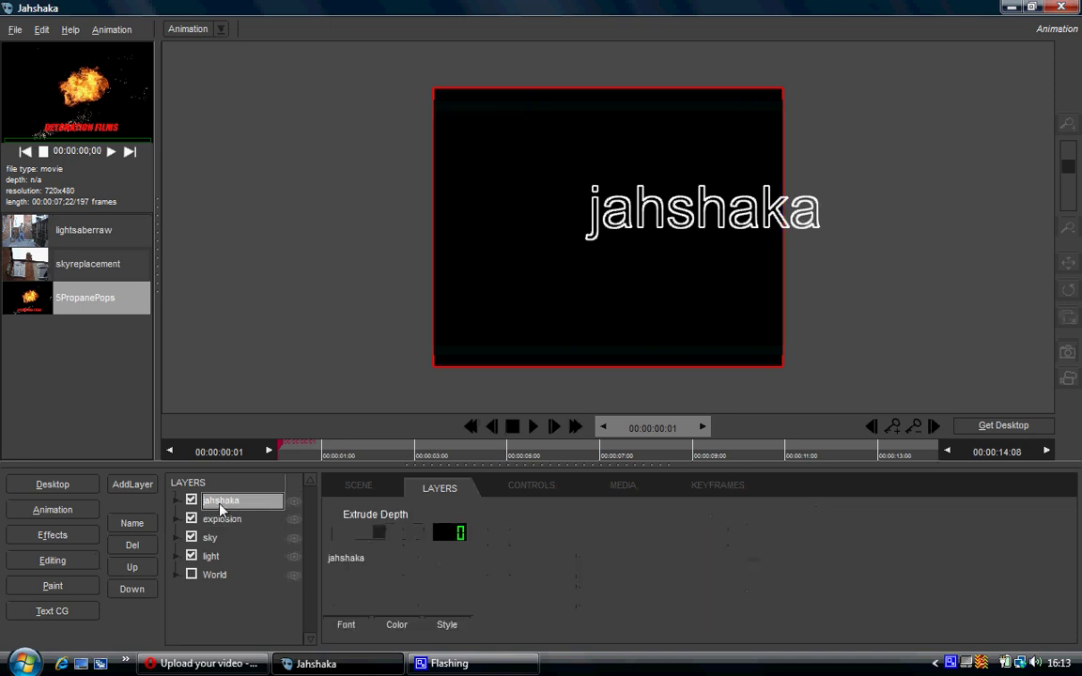
click(141, 523)
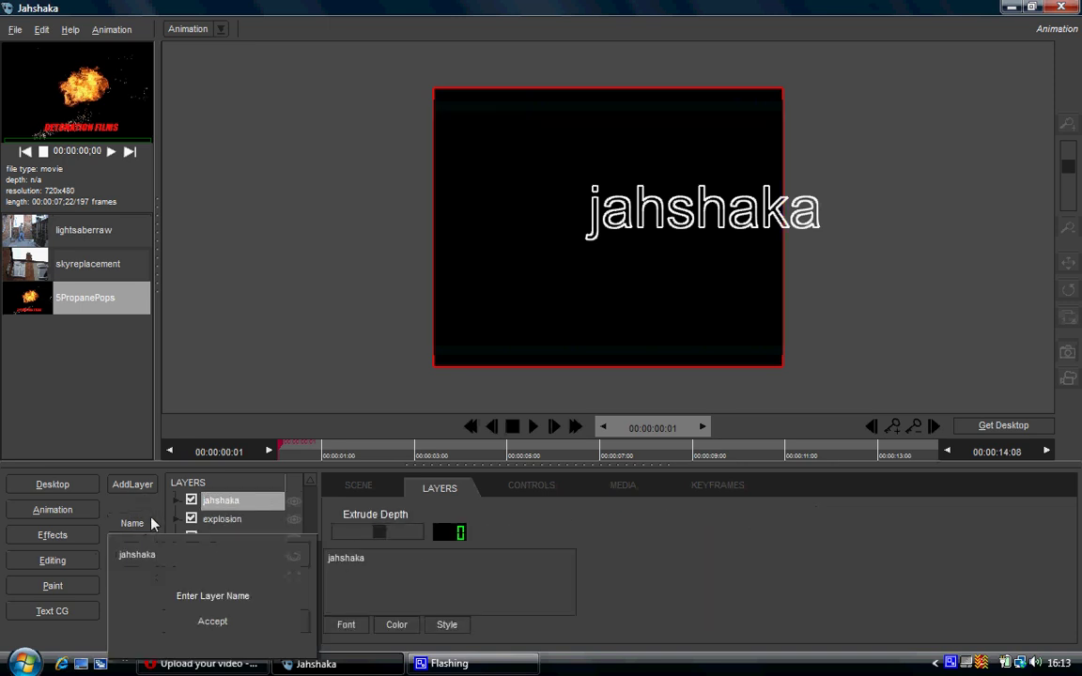
text(text)
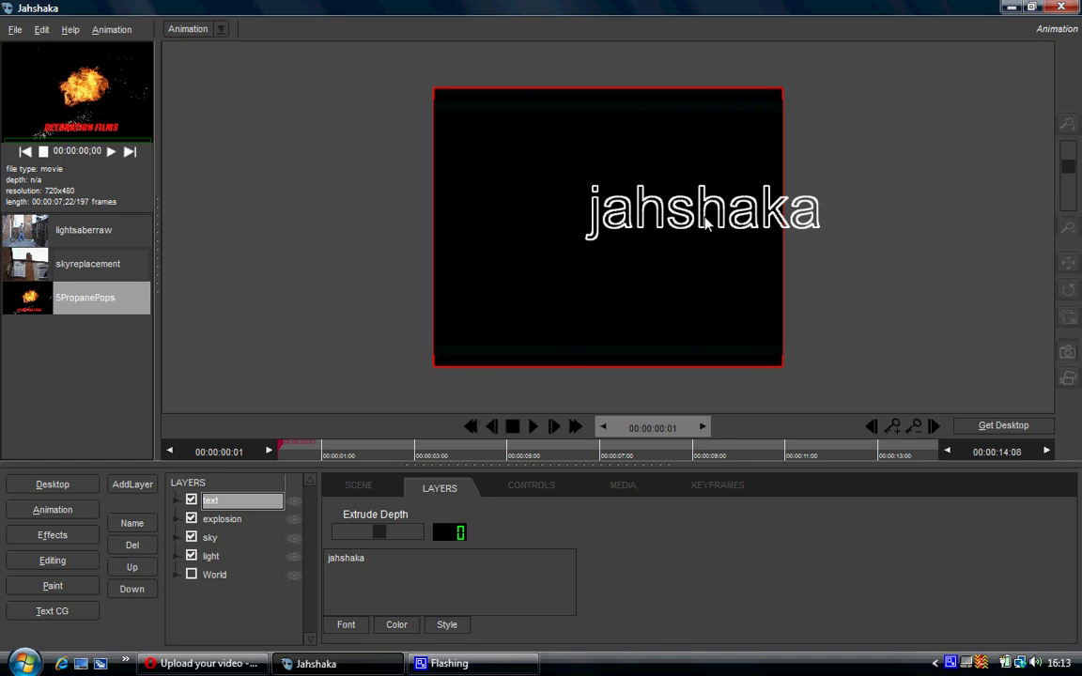
Preview the explosion, sky and jahshaka text layers in turn
click(296, 502)
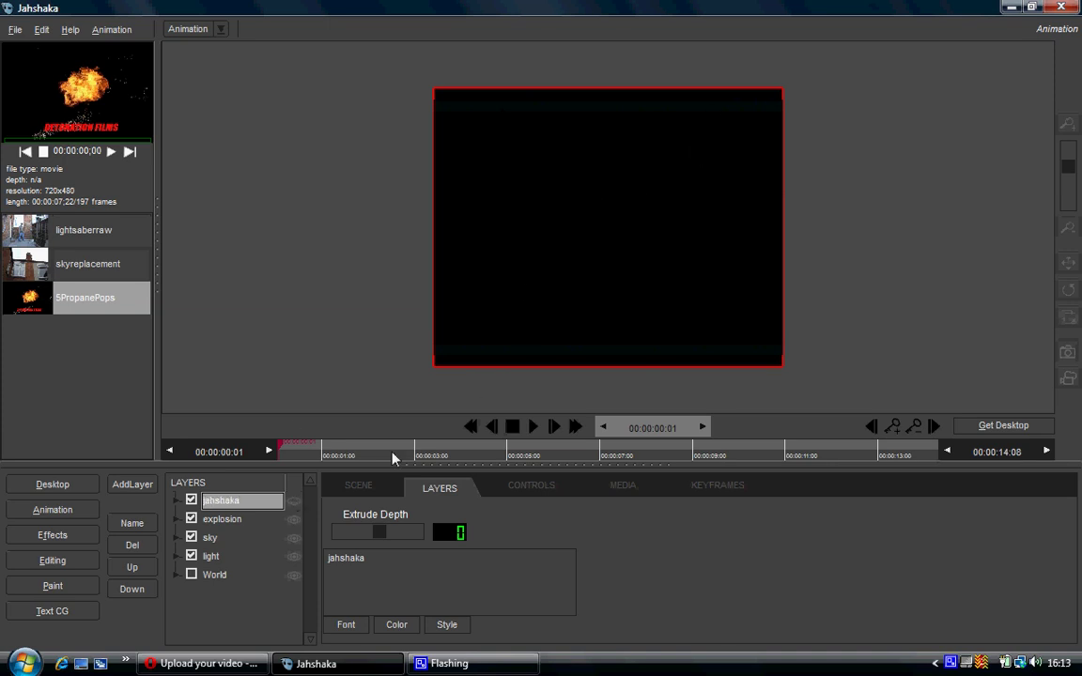
click(298, 523)
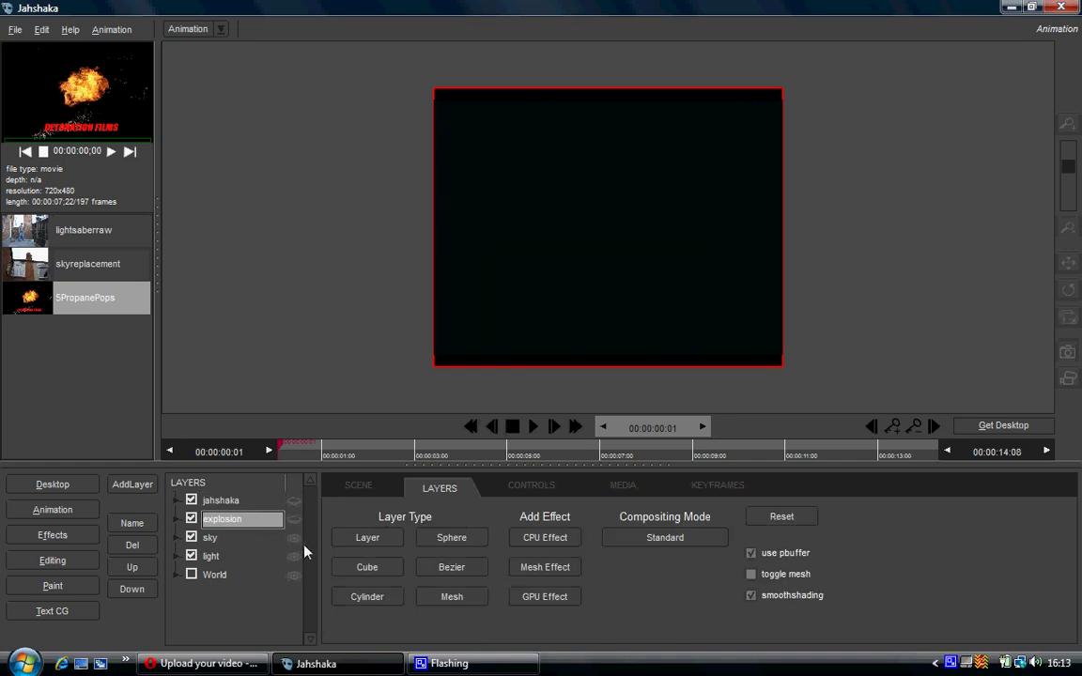
click(301, 545)
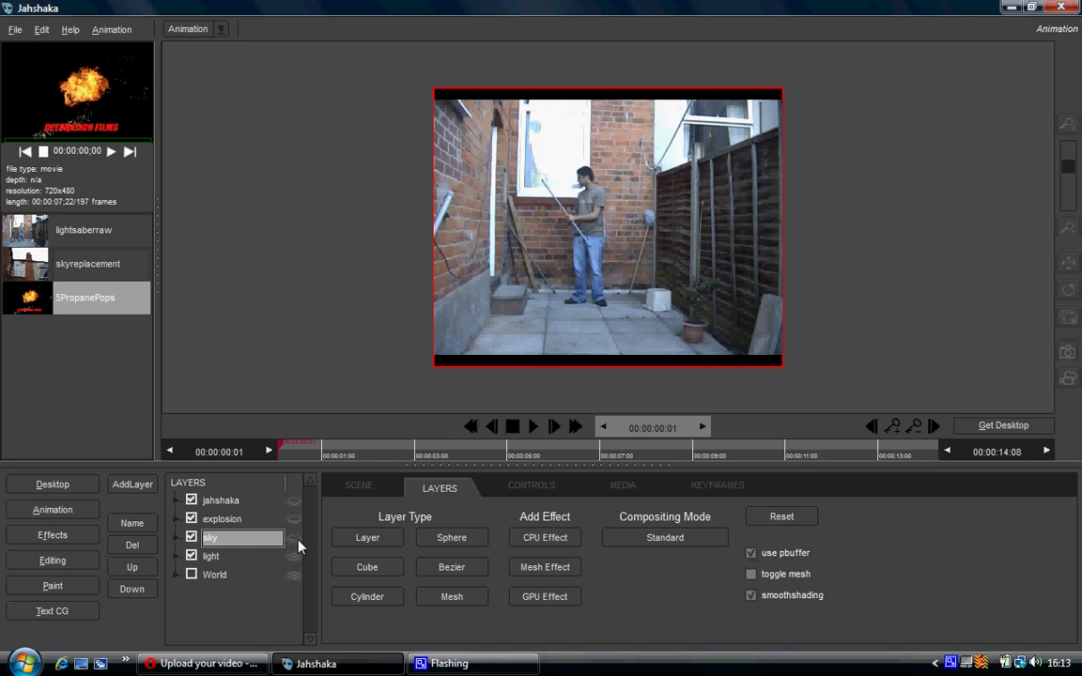
click(298, 513)
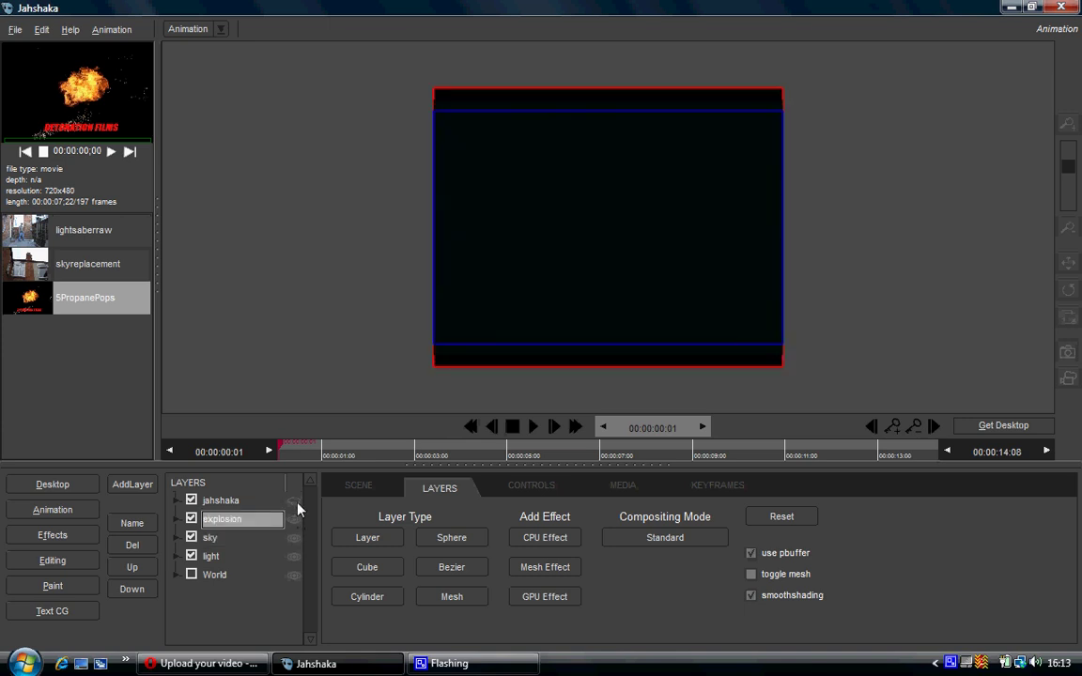
click(298, 504)
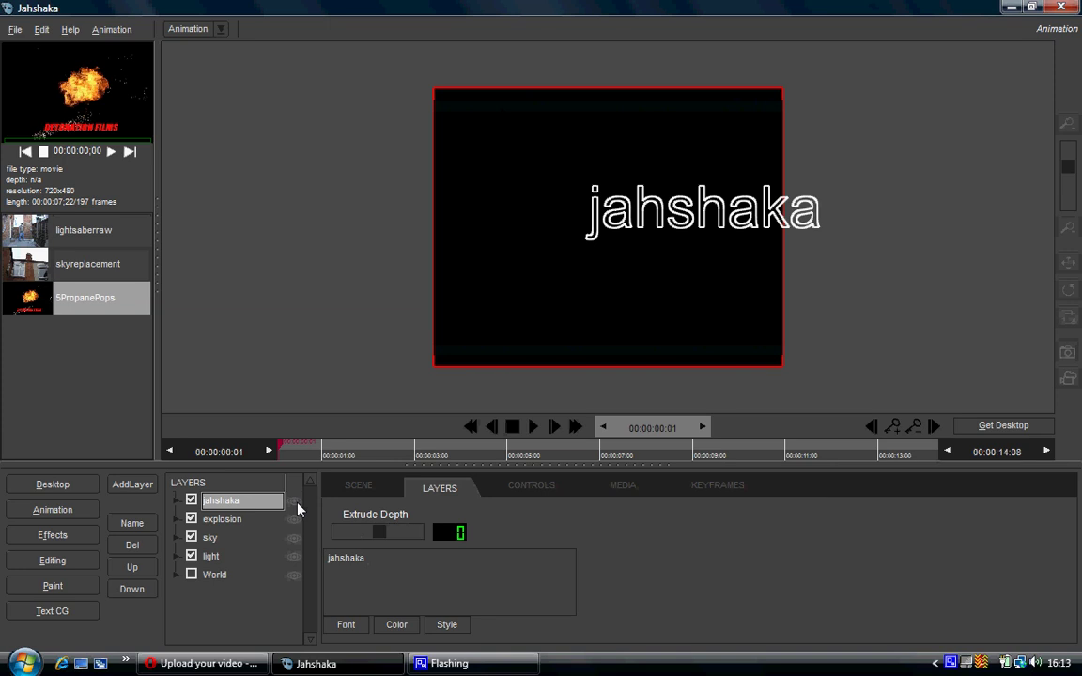
Hide all four layers, then show sky, light, explosion and jahshaka again
click(192, 501)
click(191, 519)
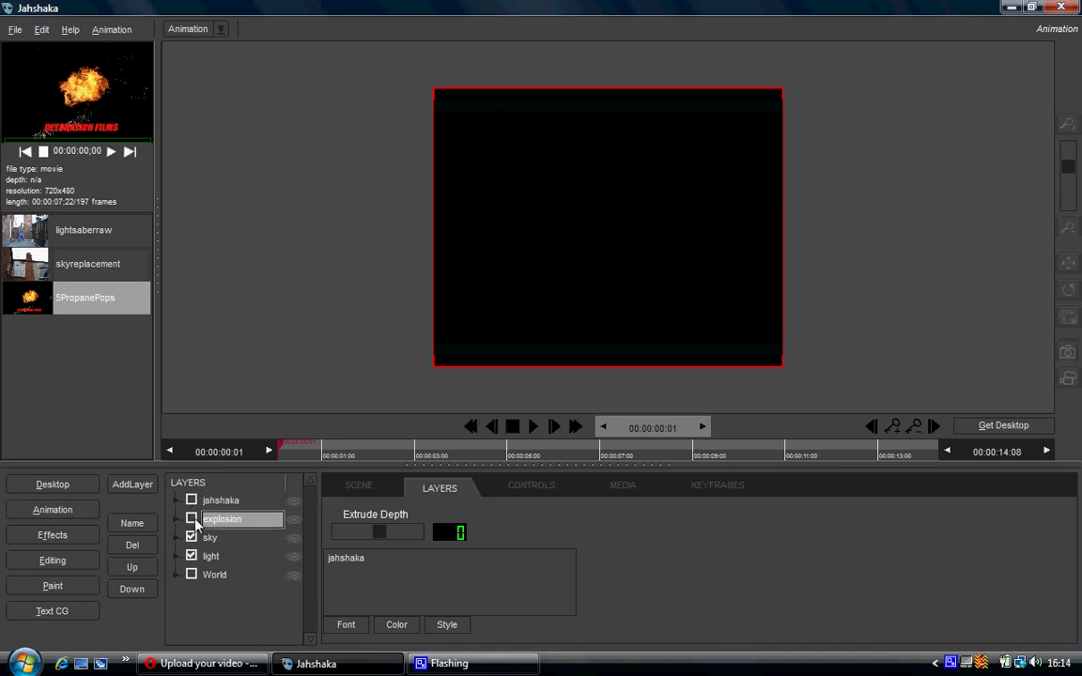
click(192, 540)
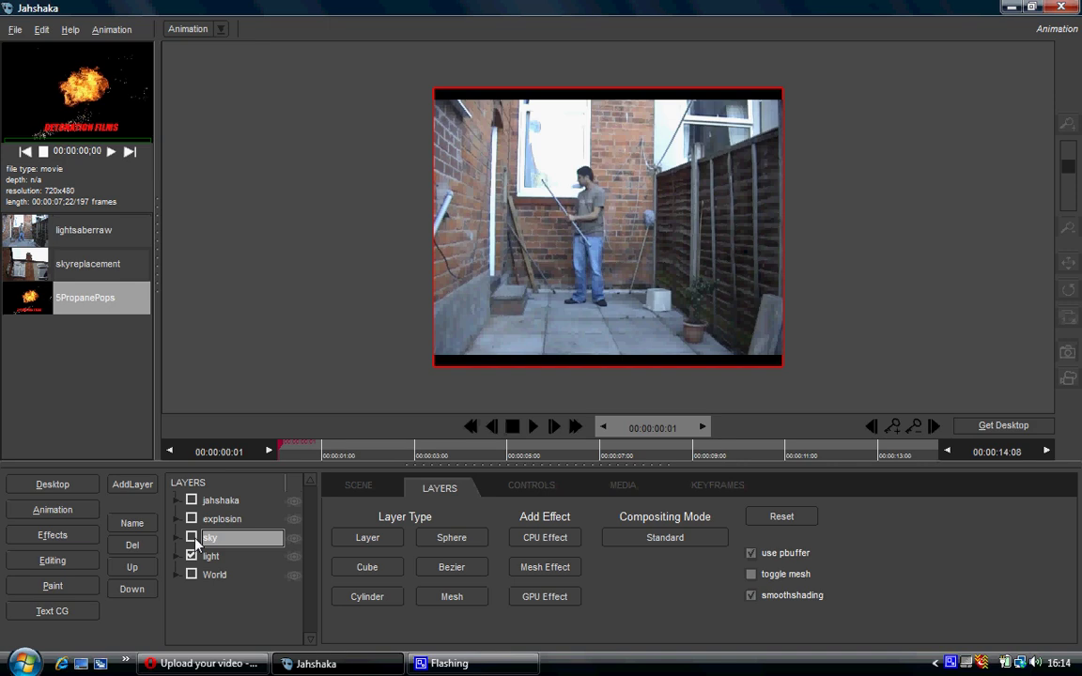
click(192, 556)
click(192, 537)
click(192, 556)
click(192, 519)
click(192, 501)
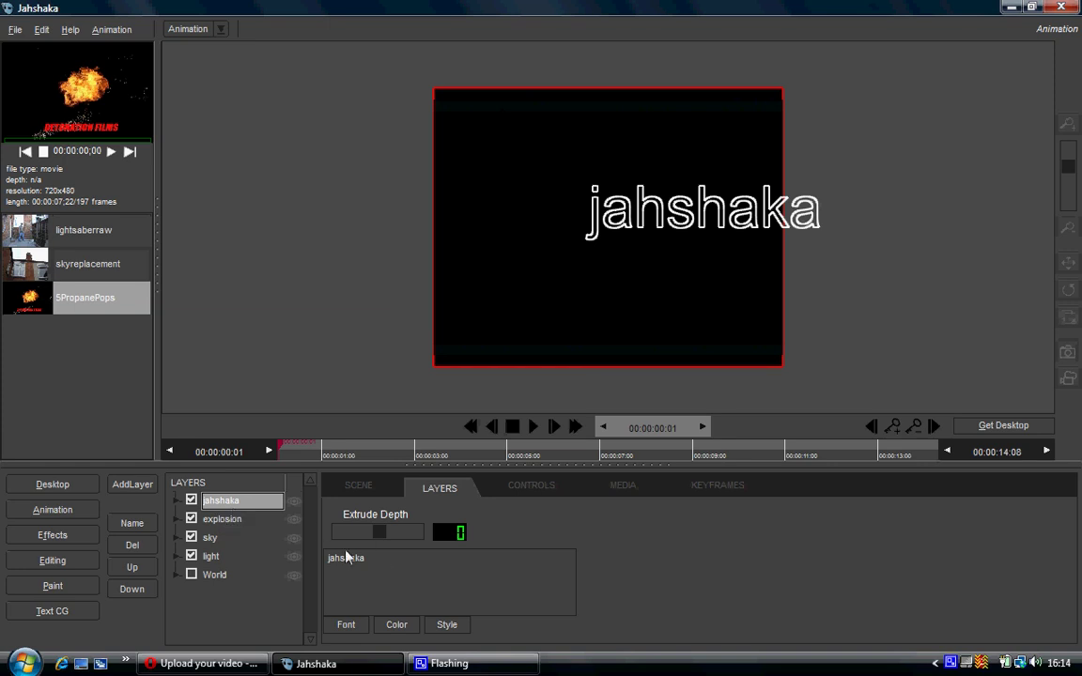
Select the light layer and view its scene, controls, media and keyframes panels
click(246, 557)
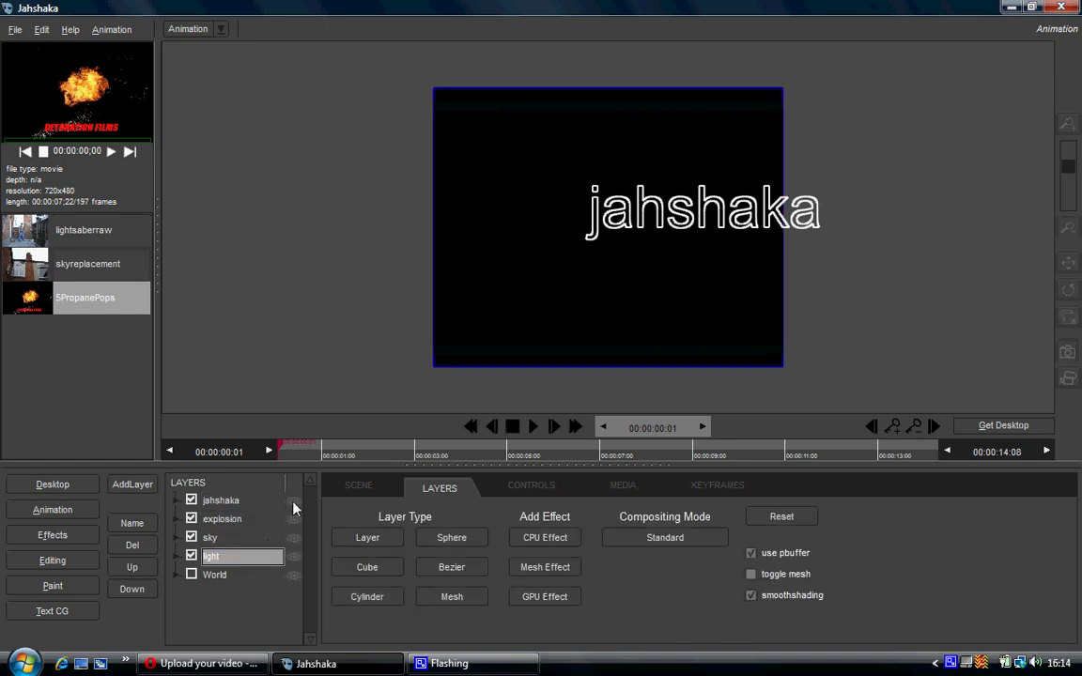
click(298, 519)
click(297, 539)
click(211, 560)
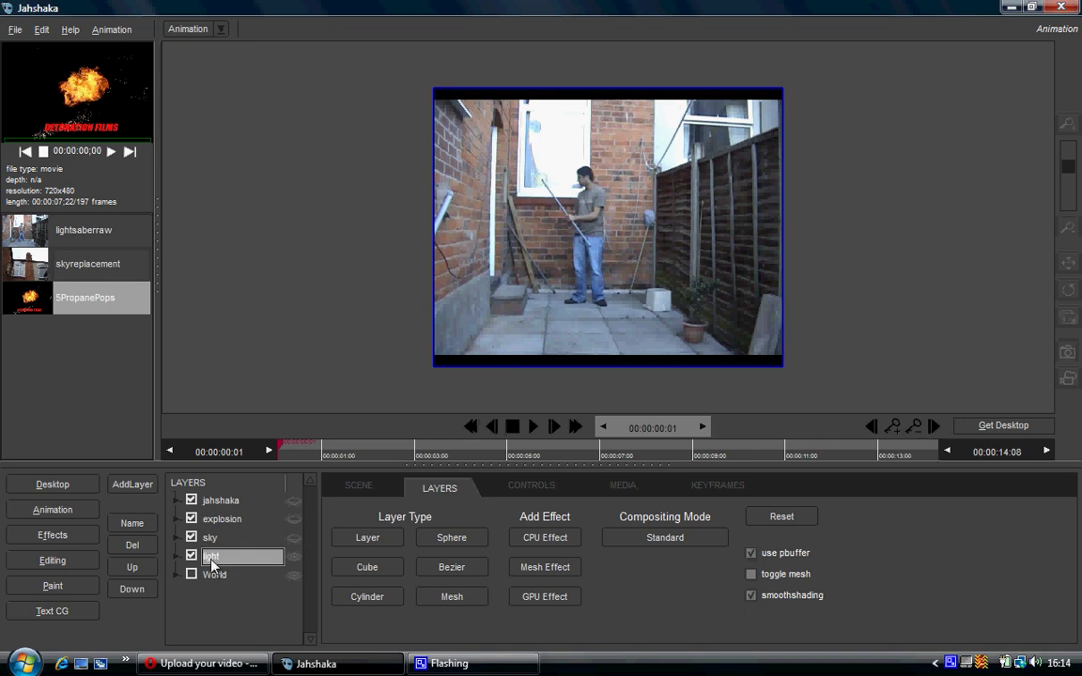
click(359, 486)
click(443, 489)
click(531, 486)
click(623, 486)
click(705, 487)
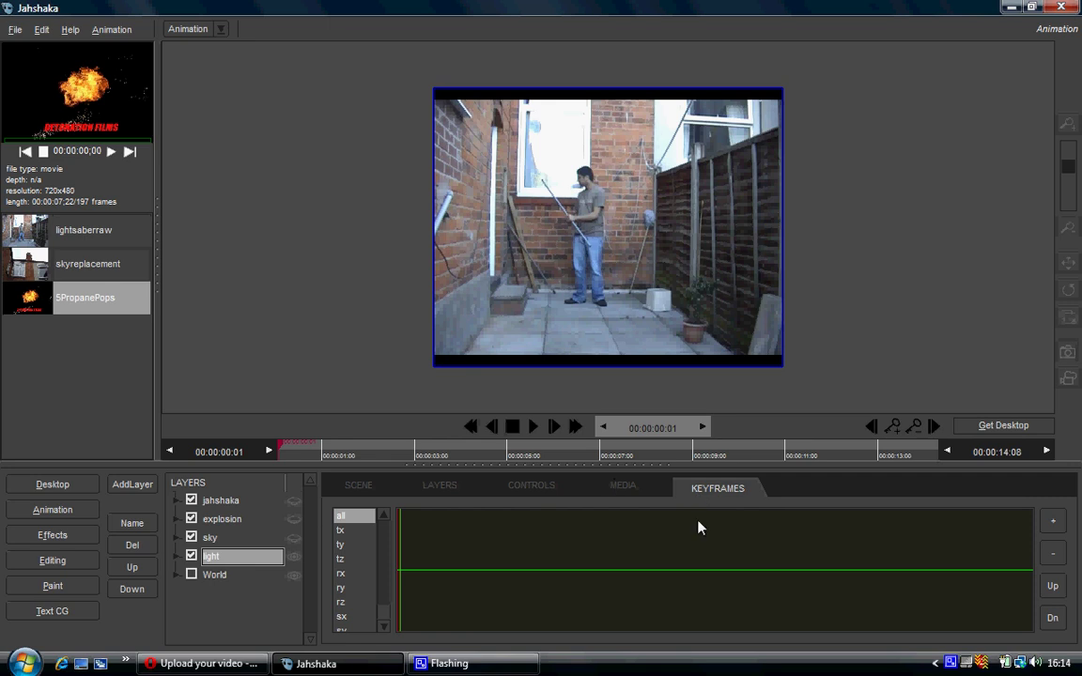
Show the light clip's media settings and keep the current Windows colour scheme permanently
click(624, 489)
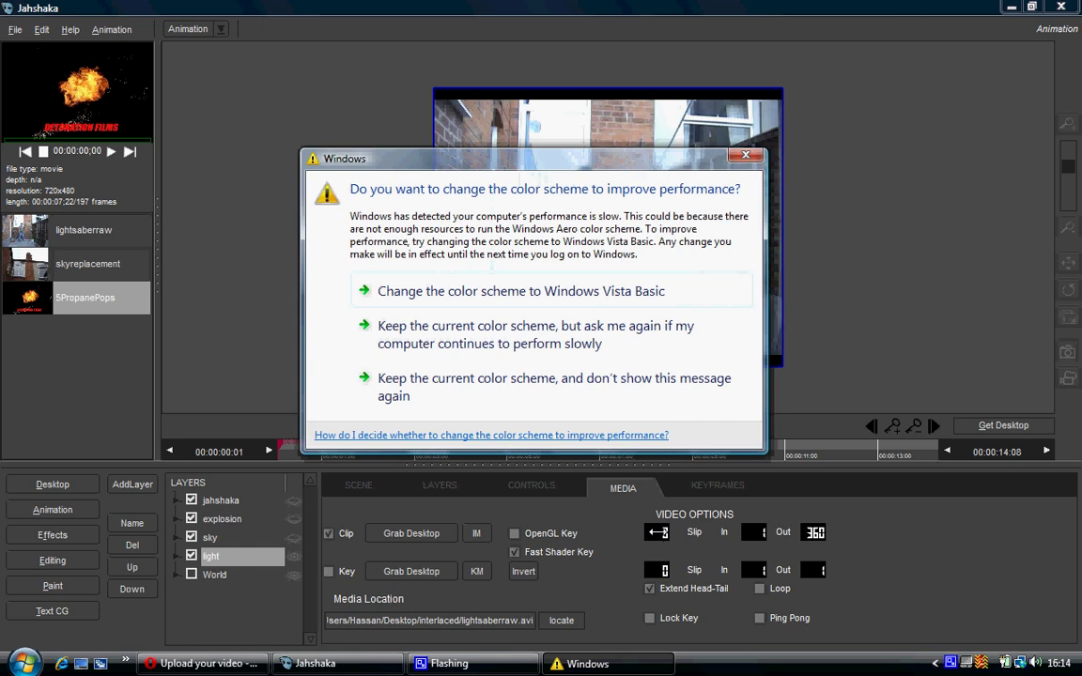
click(656, 394)
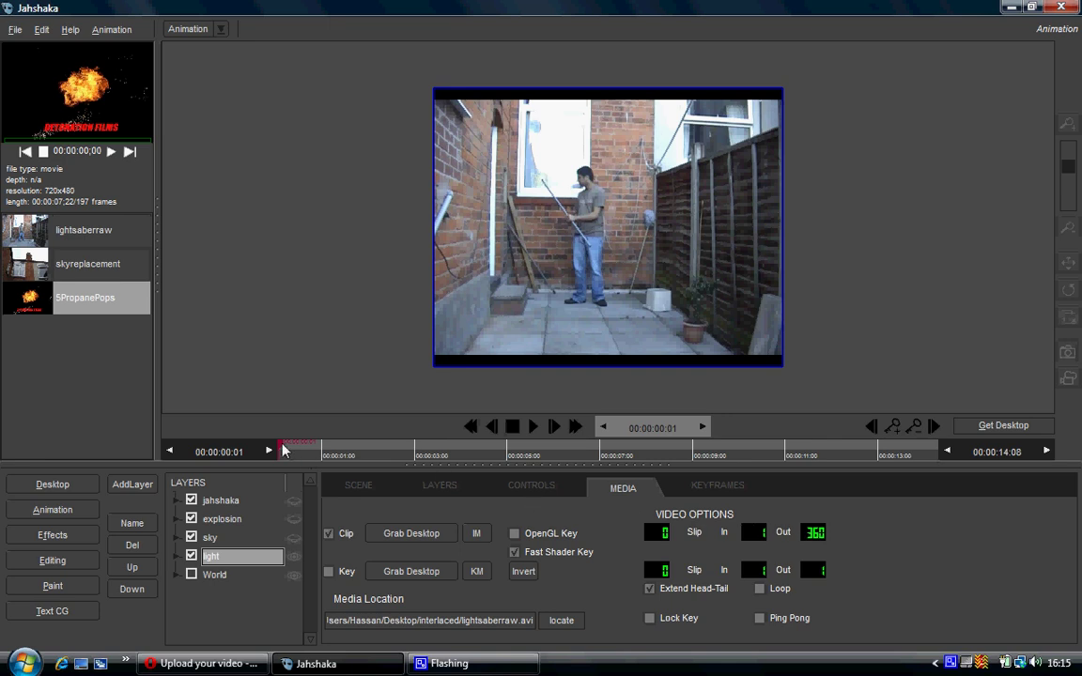
drag(319, 451, 670, 447)
click(324, 448)
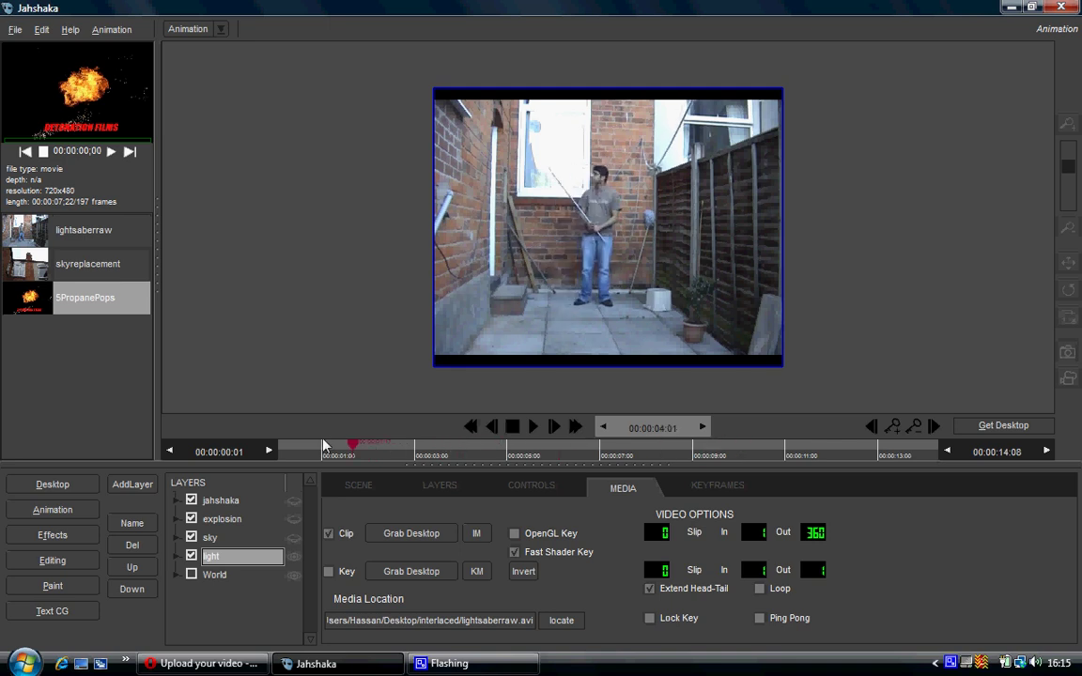
click(280, 447)
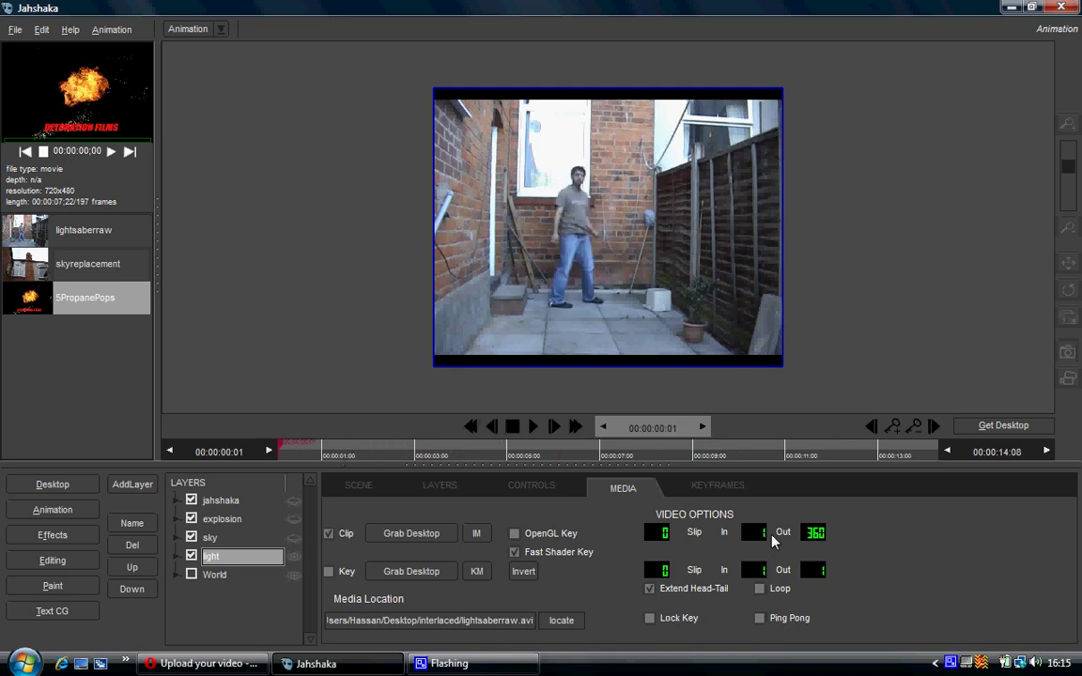
drag(754, 531, 898, 527)
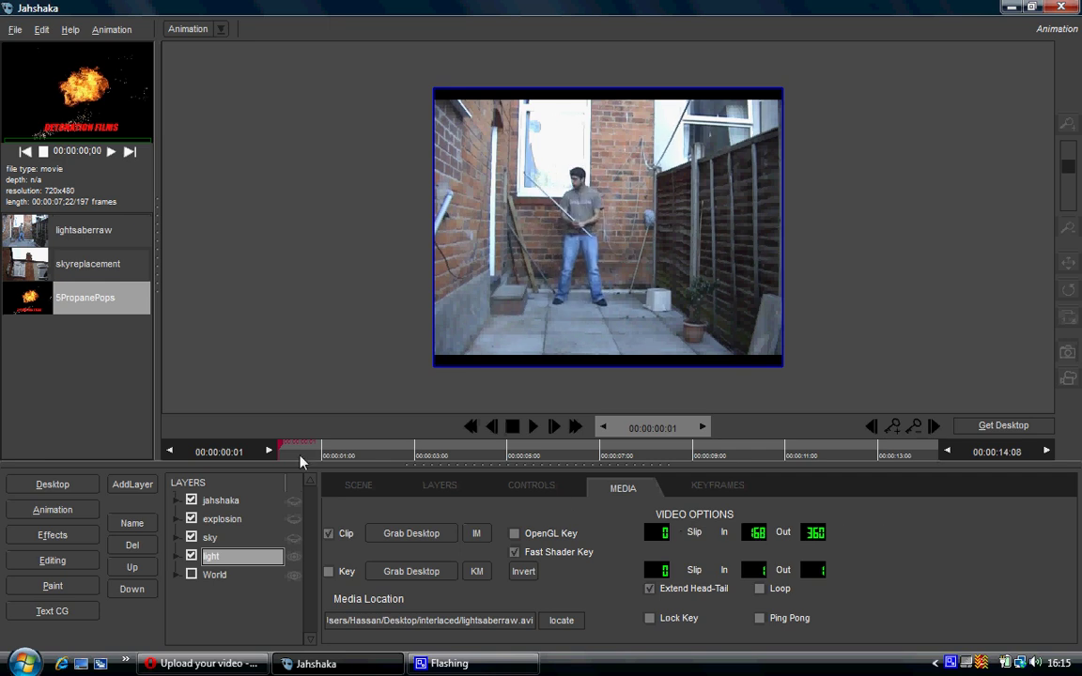
drag(286, 451, 243, 433)
drag(759, 532, 746, 532)
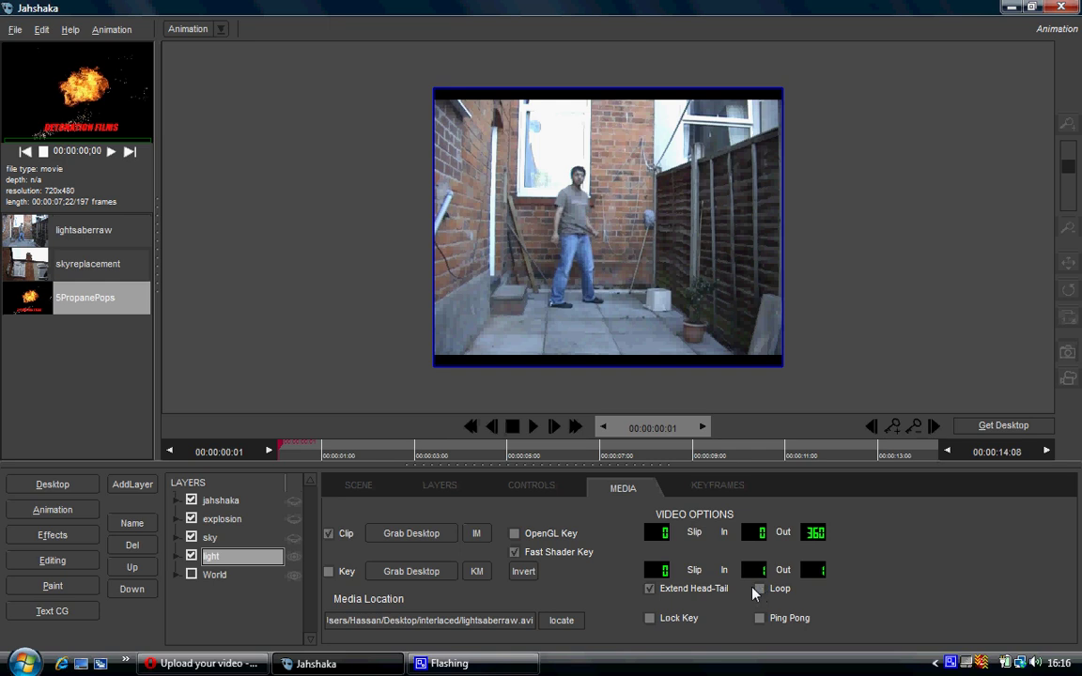
Rotate the light clip to (-23, 5, 26), translate it to (41, 35, 36), scale it to (28, 16, 27)
click(531, 487)
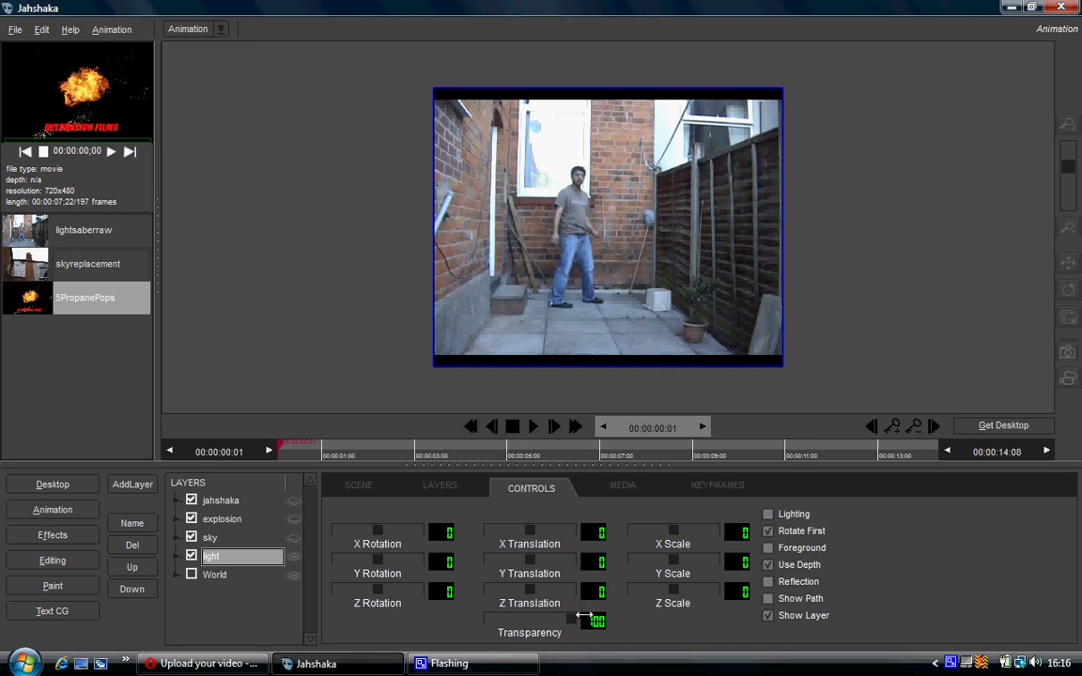
mouse_move(573, 628)
mouse_down()
mouse_move(503, 623)
mouse_move(578, 622)
mouse_up()
drag(377, 531, 306, 529)
drag(378, 561, 633, 589)
drag(741, 532, 729, 521)
drag(730, 564, 735, 593)
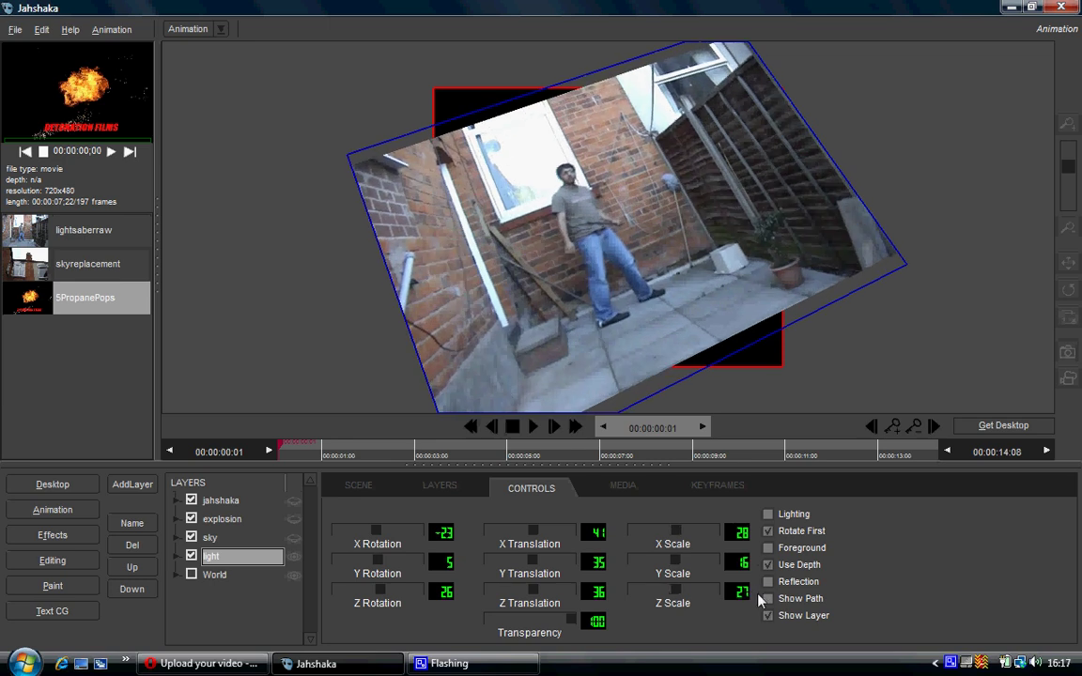
click(357, 490)
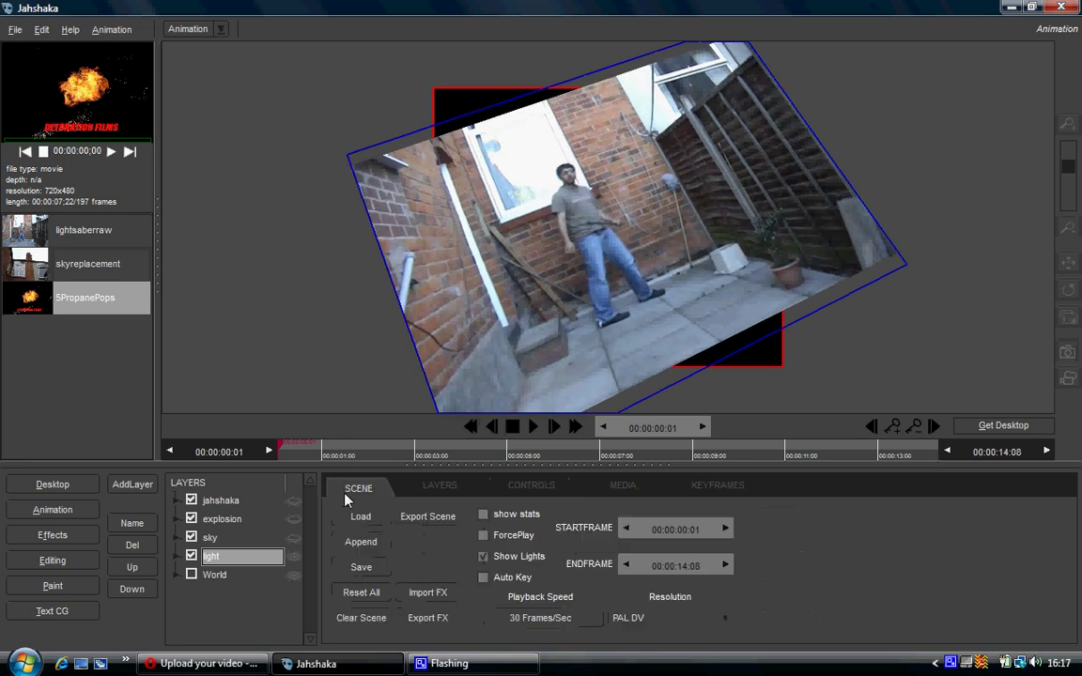
Reset all of the light clip's transforms, then show the jahshaka text layer's settings
click(373, 602)
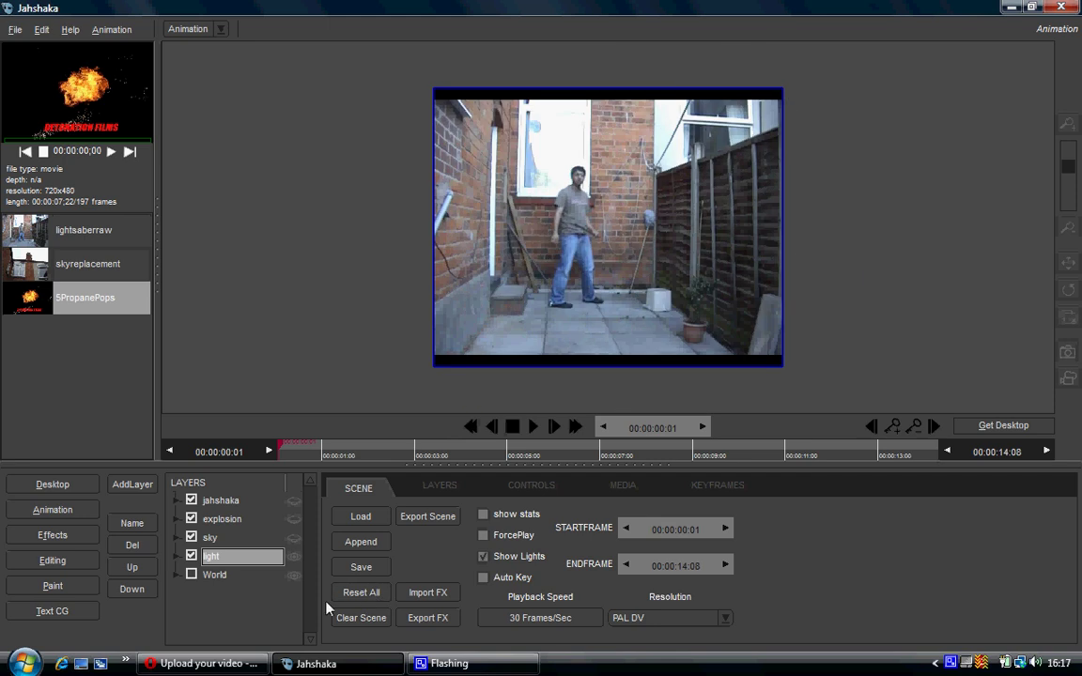
click(248, 520)
click(249, 503)
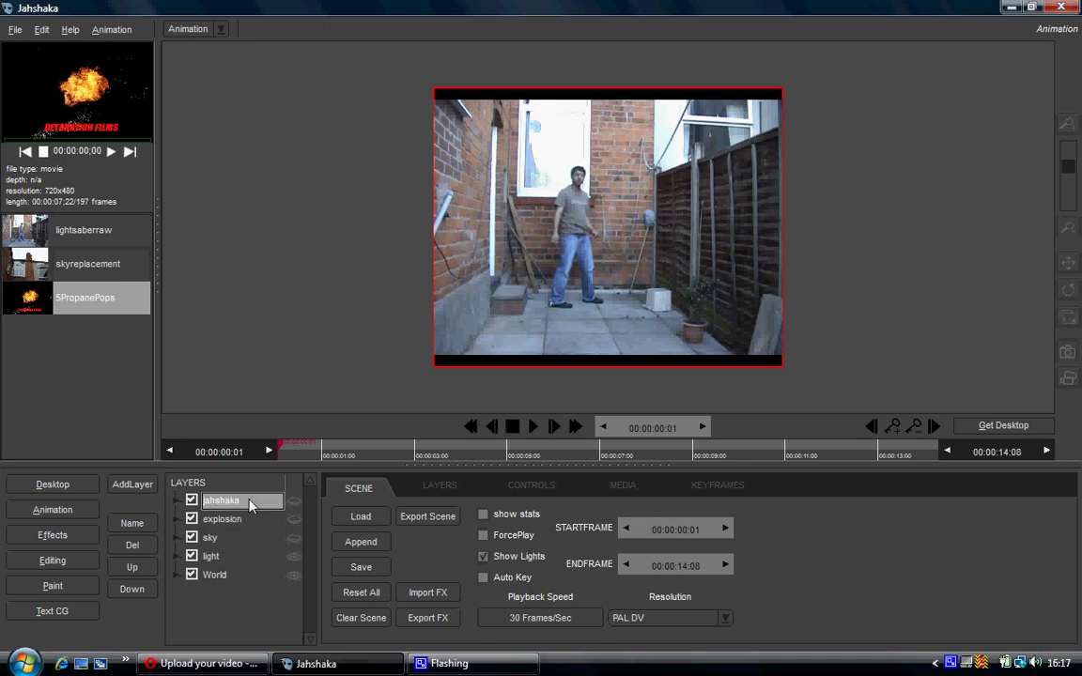
click(422, 488)
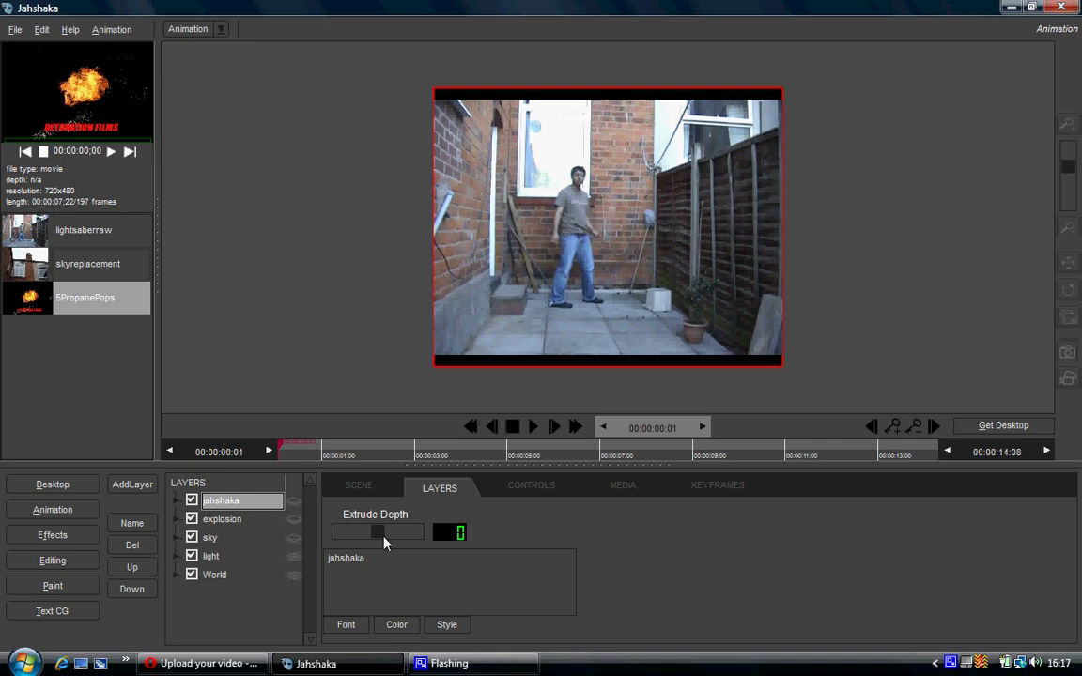
Select the light layer and browse its CPU, mesh and GPU effects, including Chroma Key GLSL
click(252, 525)
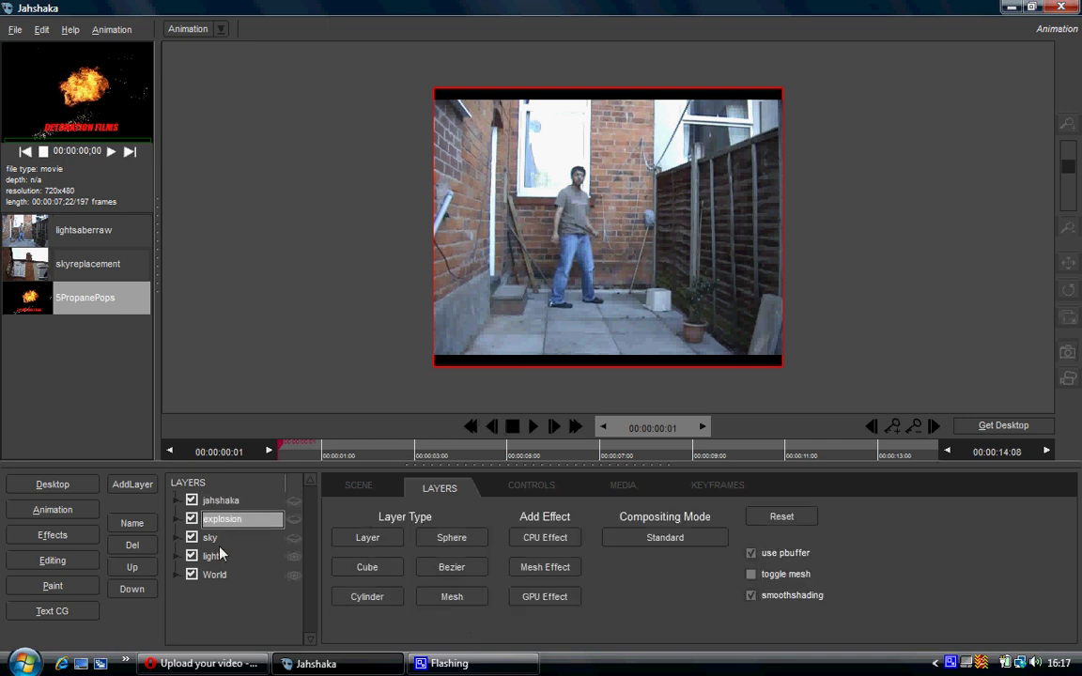
click(230, 557)
click(229, 532)
click(225, 558)
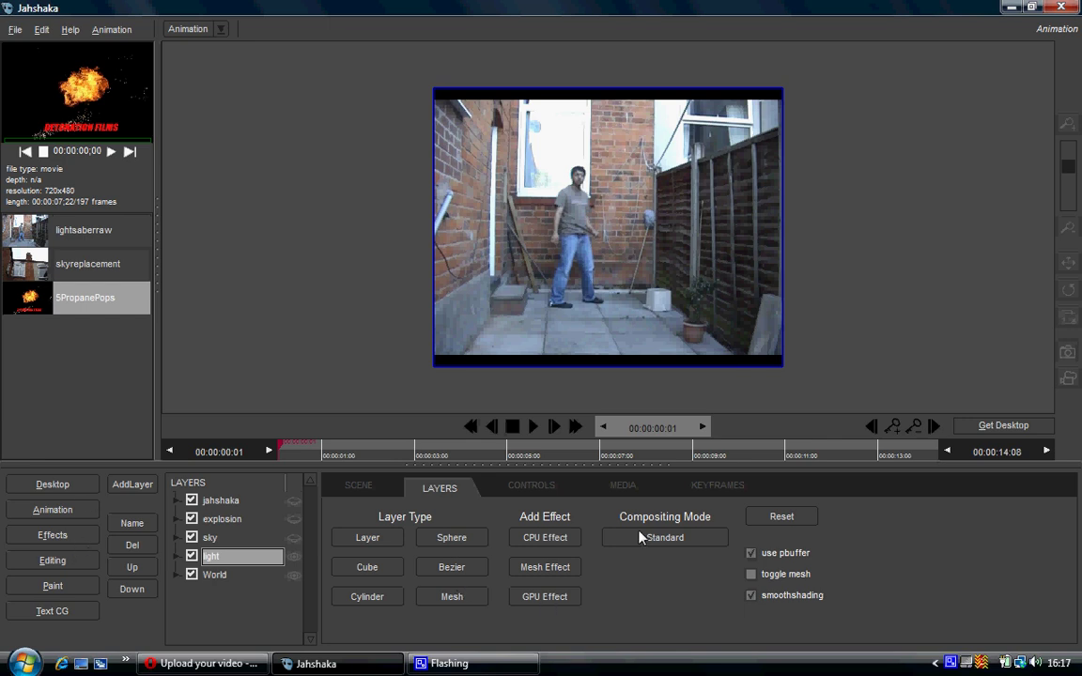
click(551, 544)
click(559, 569)
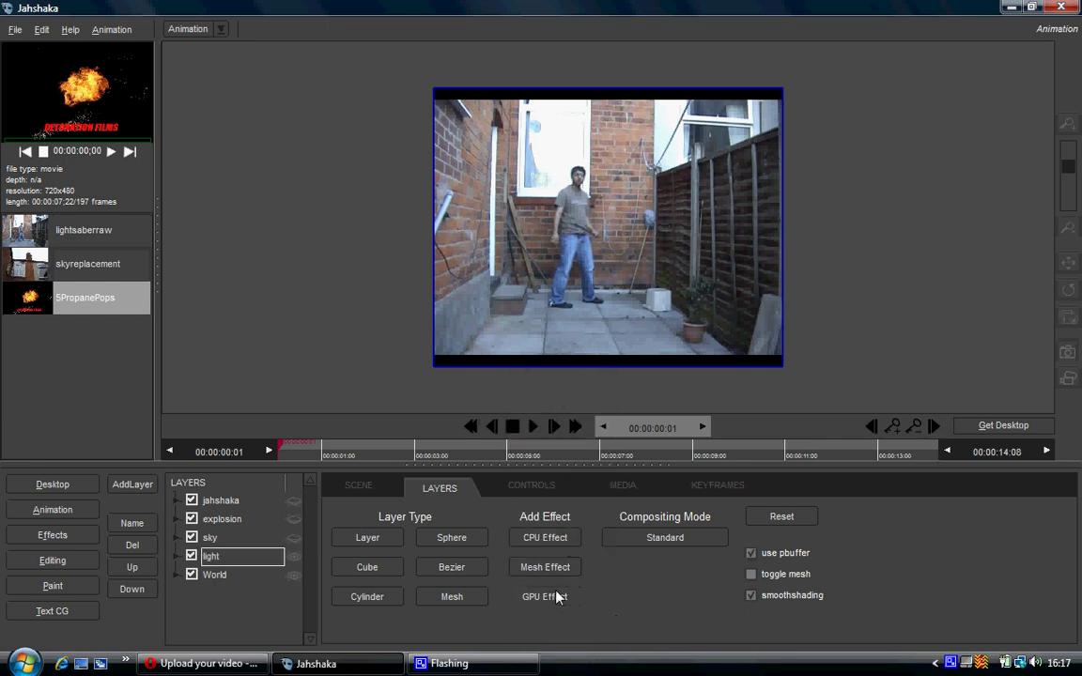
click(557, 598)
Select the sky layer and move the playhead to frame 00:00:00:10
click(209, 538)
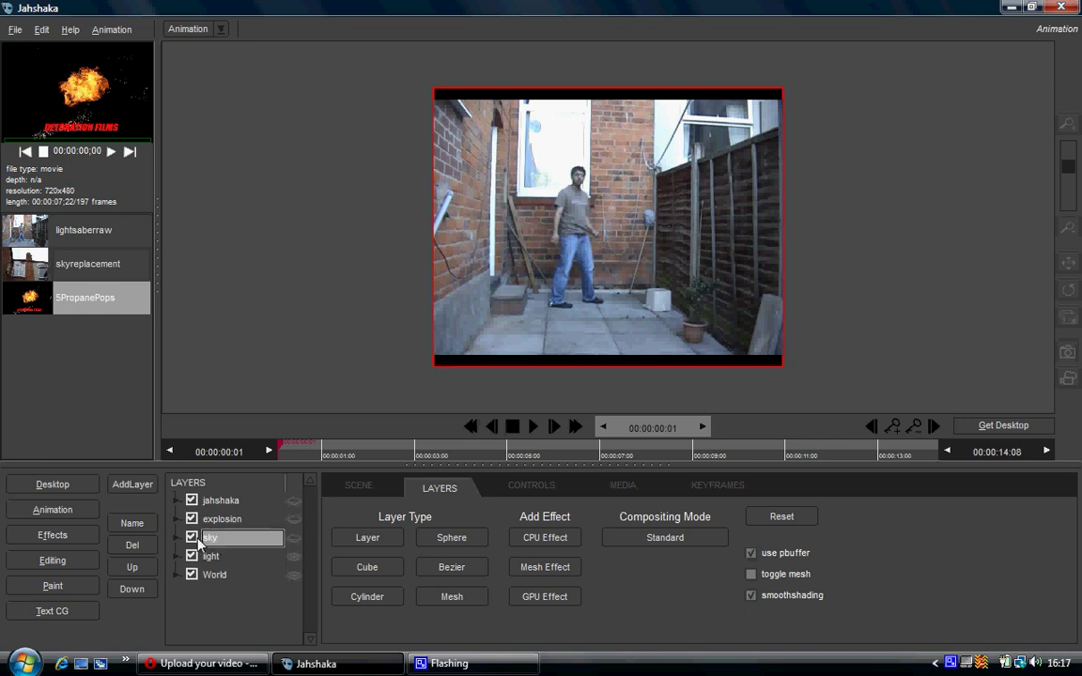
click(281, 500)
click(278, 556)
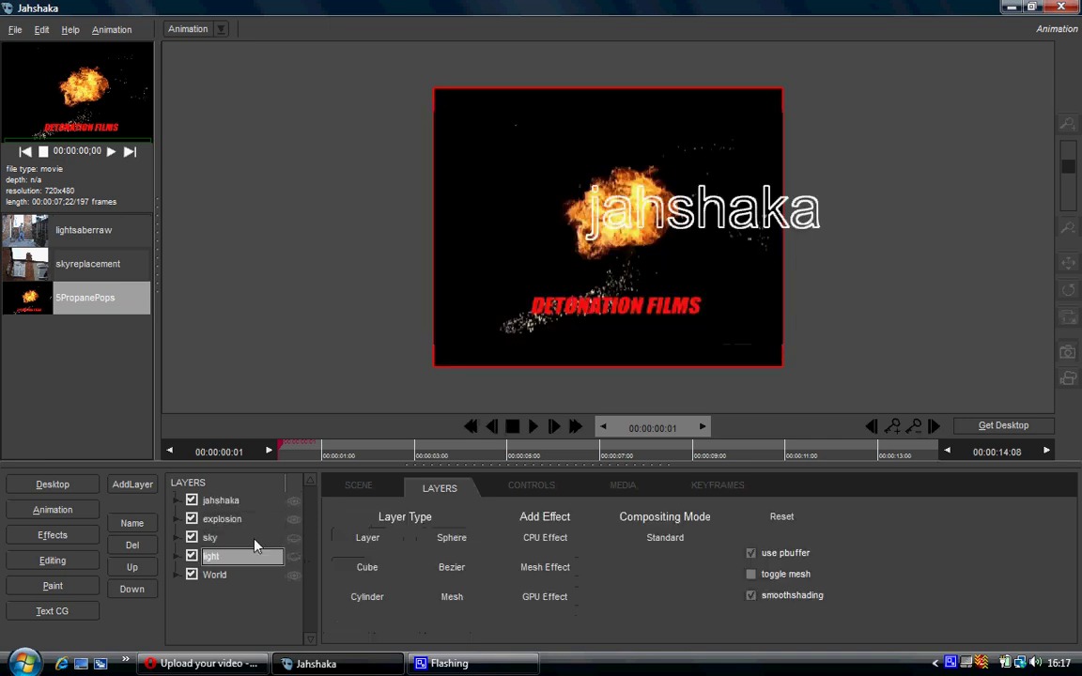
click(255, 541)
click(294, 516)
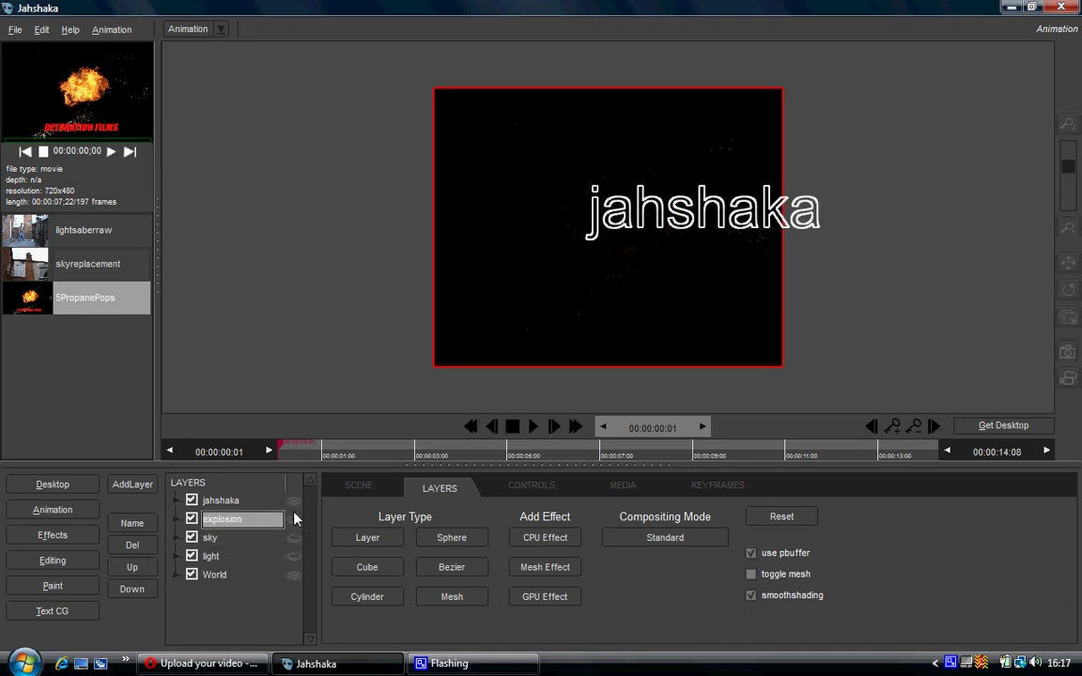
click(302, 541)
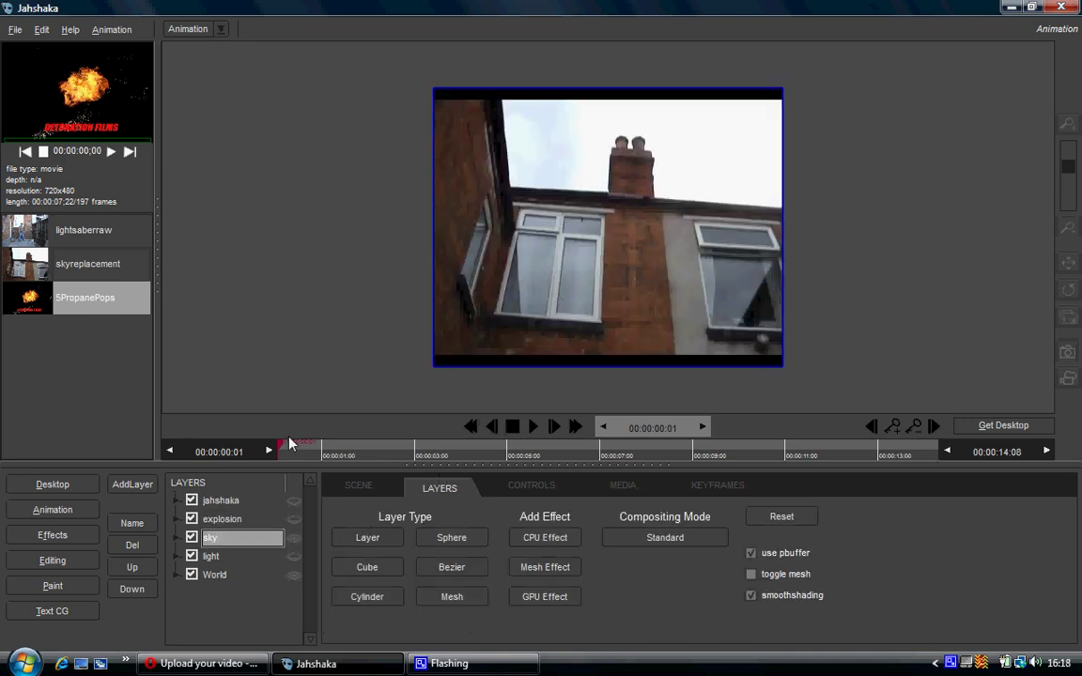
drag(279, 452, 292, 448)
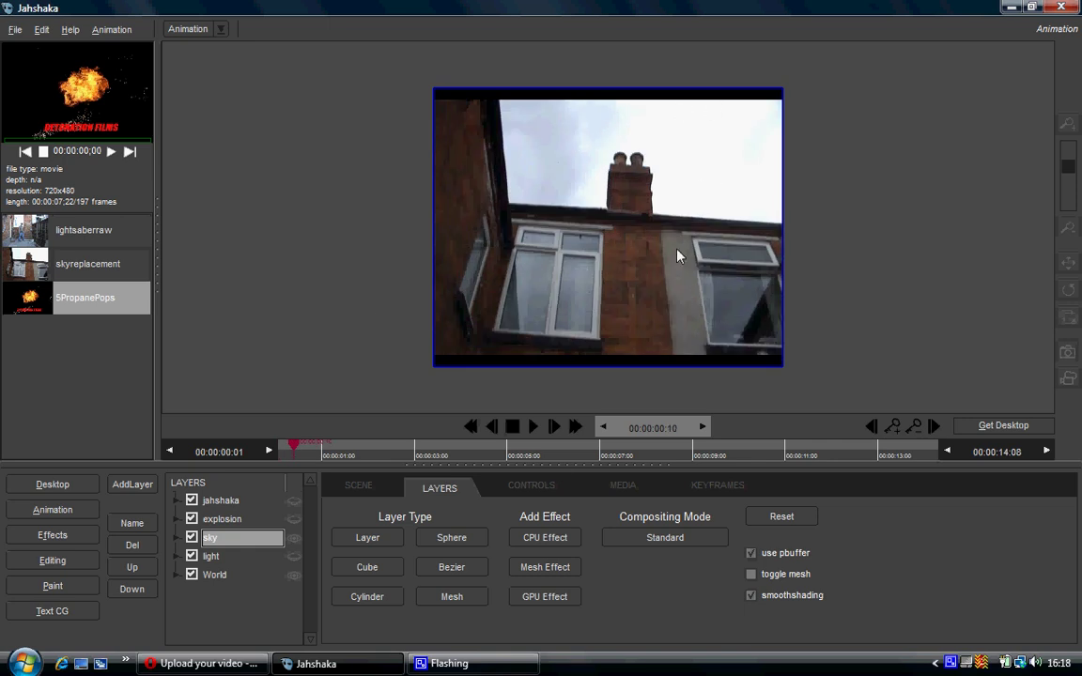
Add a Chroma Key CPU effect to the sky layer, view its threshold controls, then return to the desktop
click(548, 537)
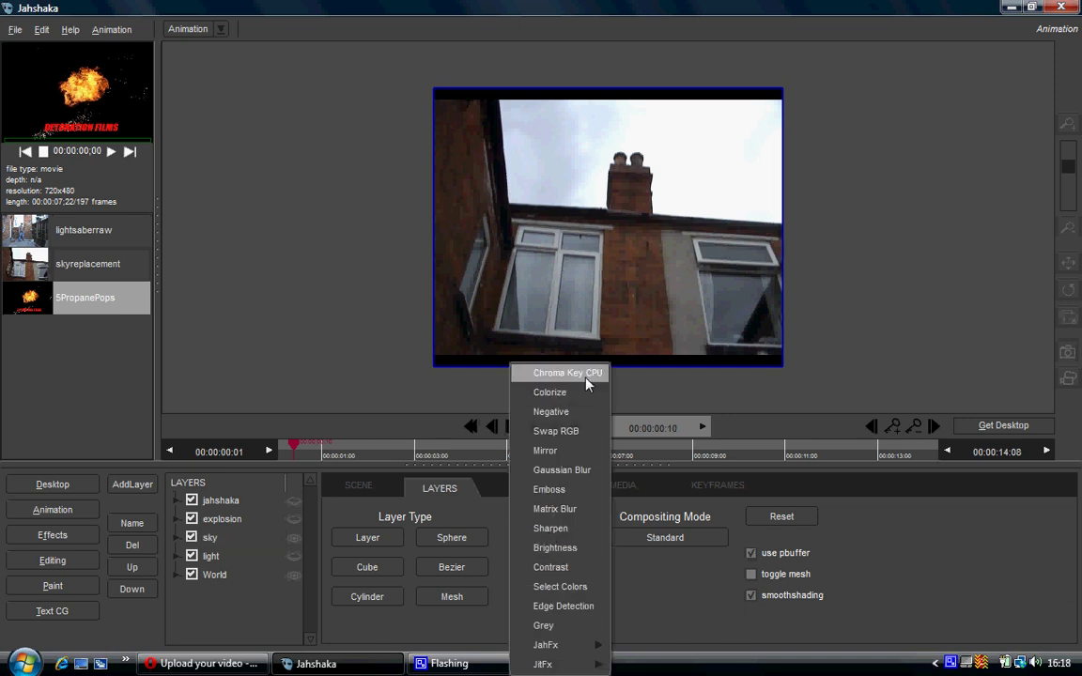
click(585, 377)
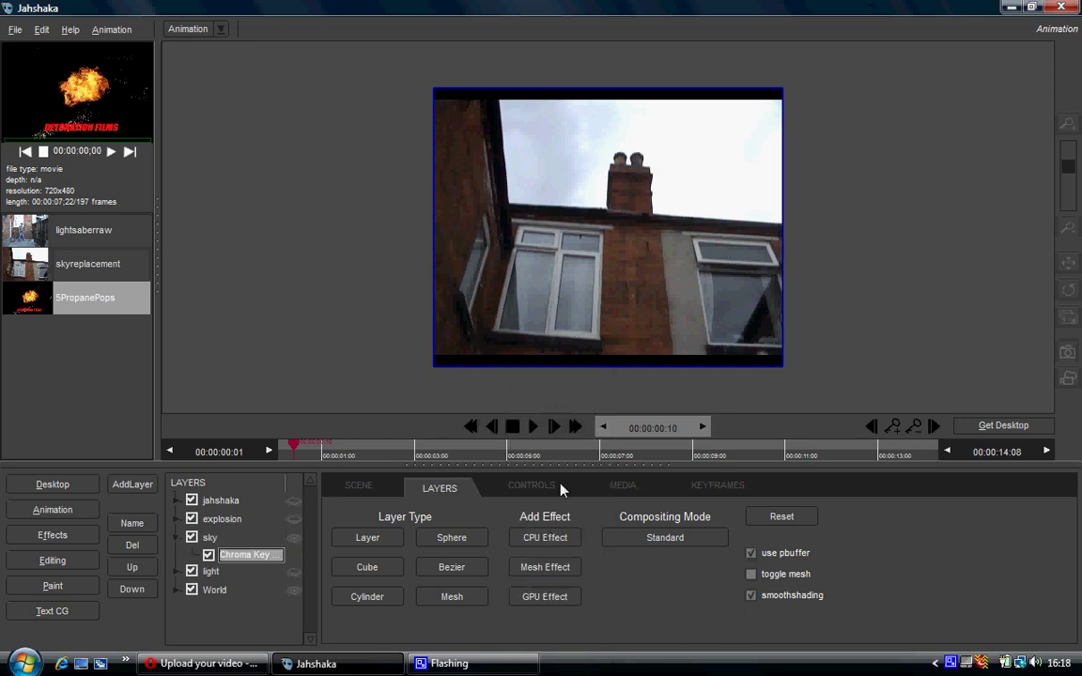
click(548, 538)
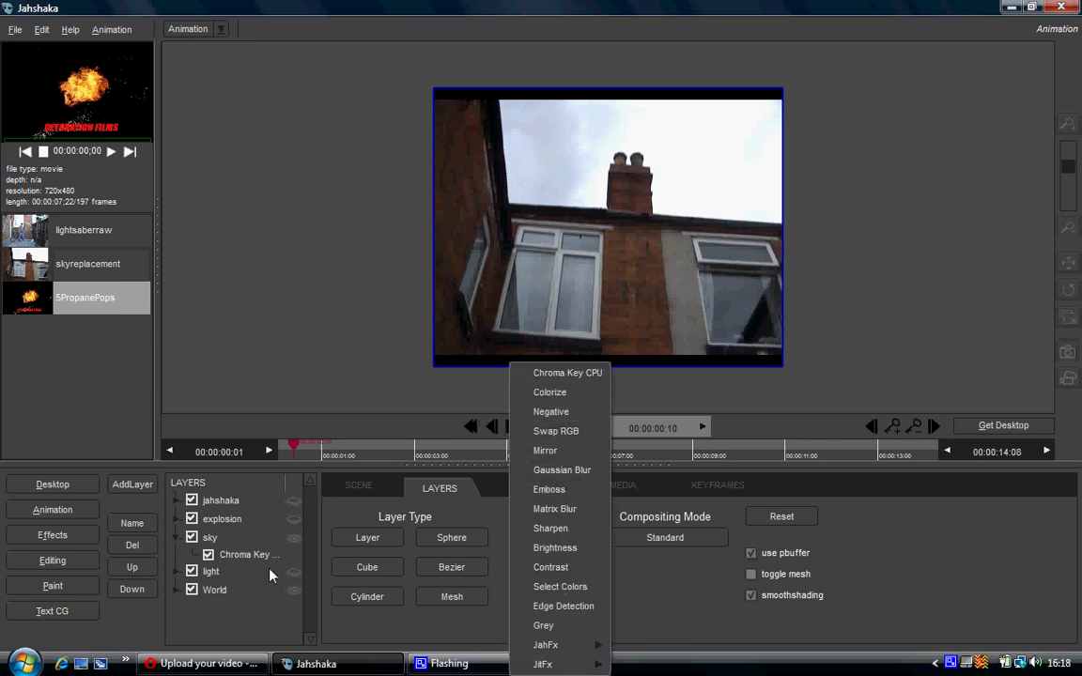
click(246, 556)
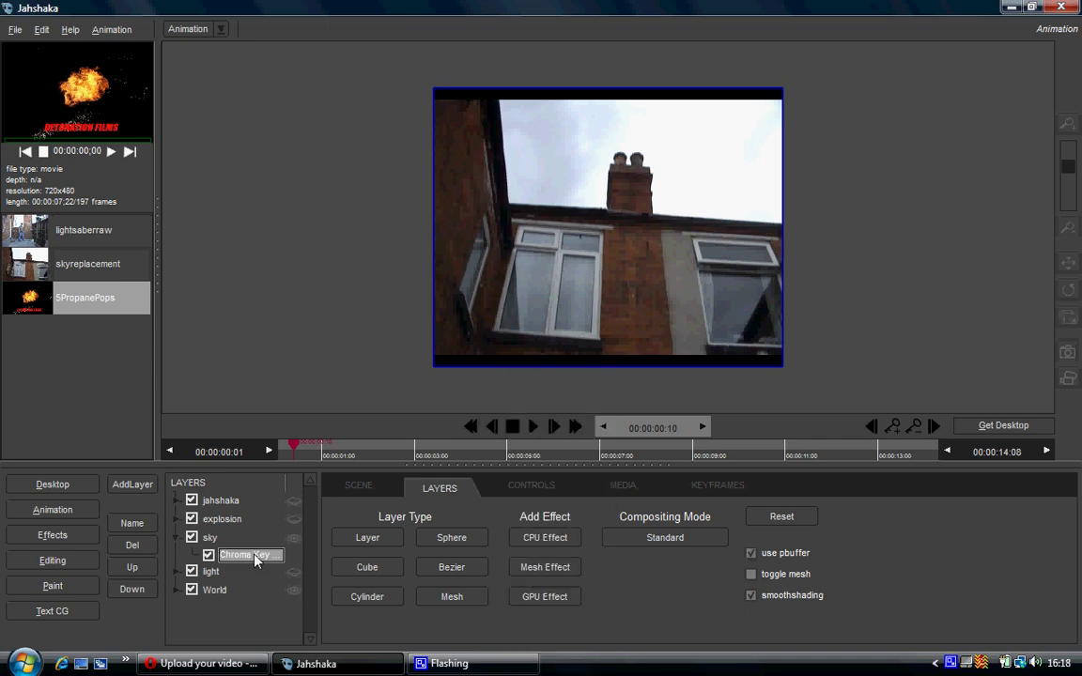
click(541, 488)
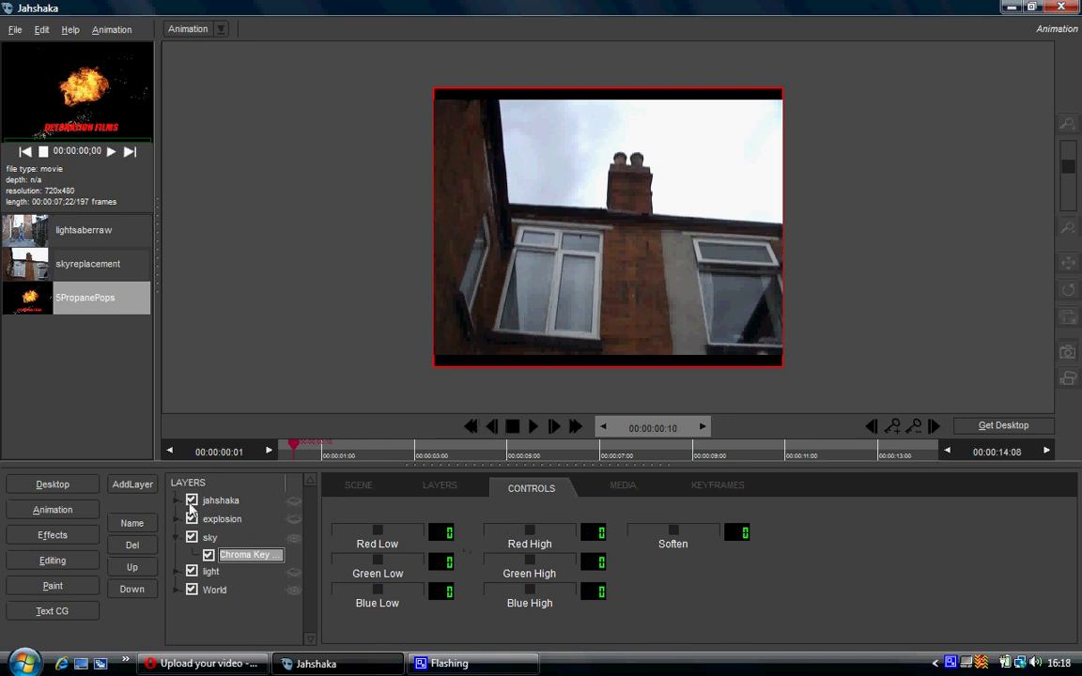
click(76, 486)
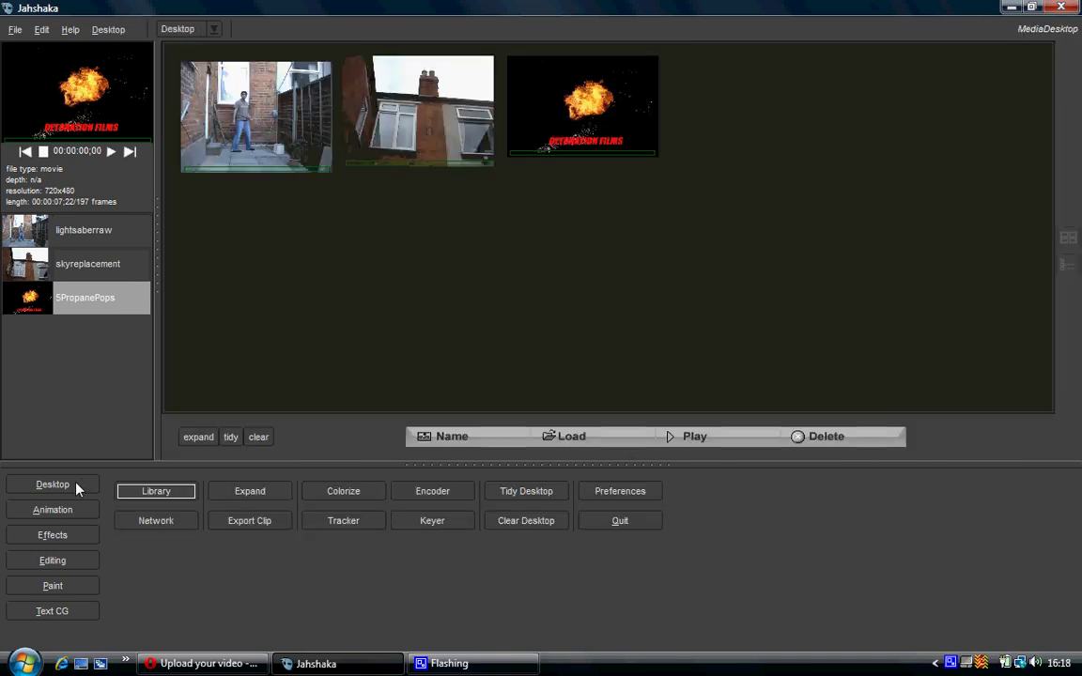
Load skyreplacement into the Keyer and sample its sky colour with the eyedropper
click(401, 524)
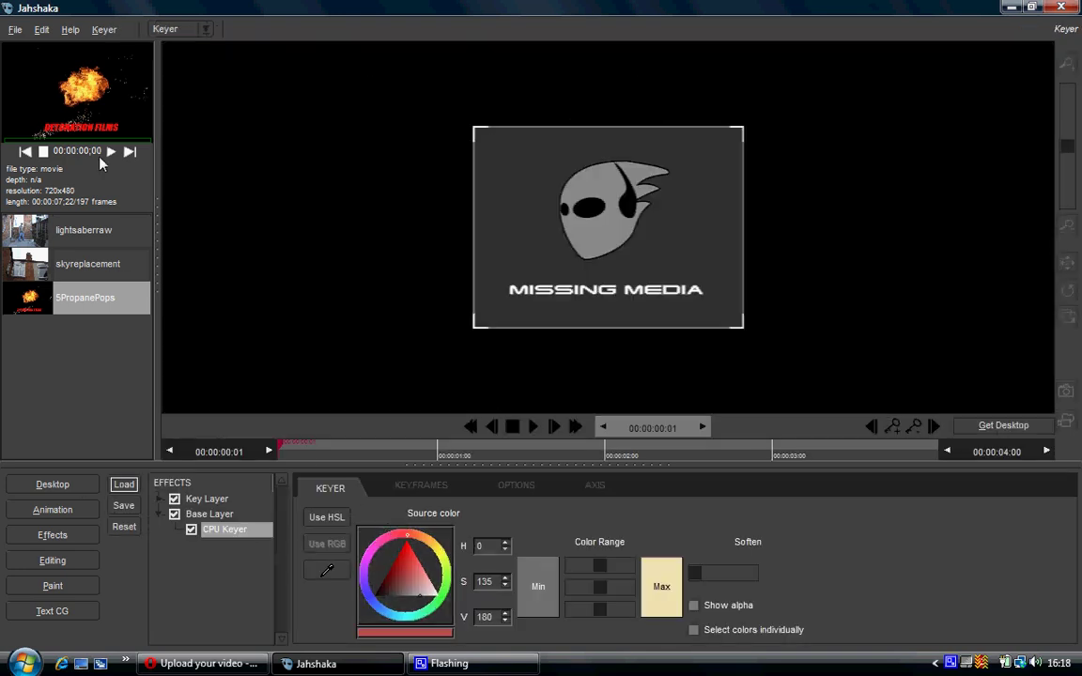
click(66, 266)
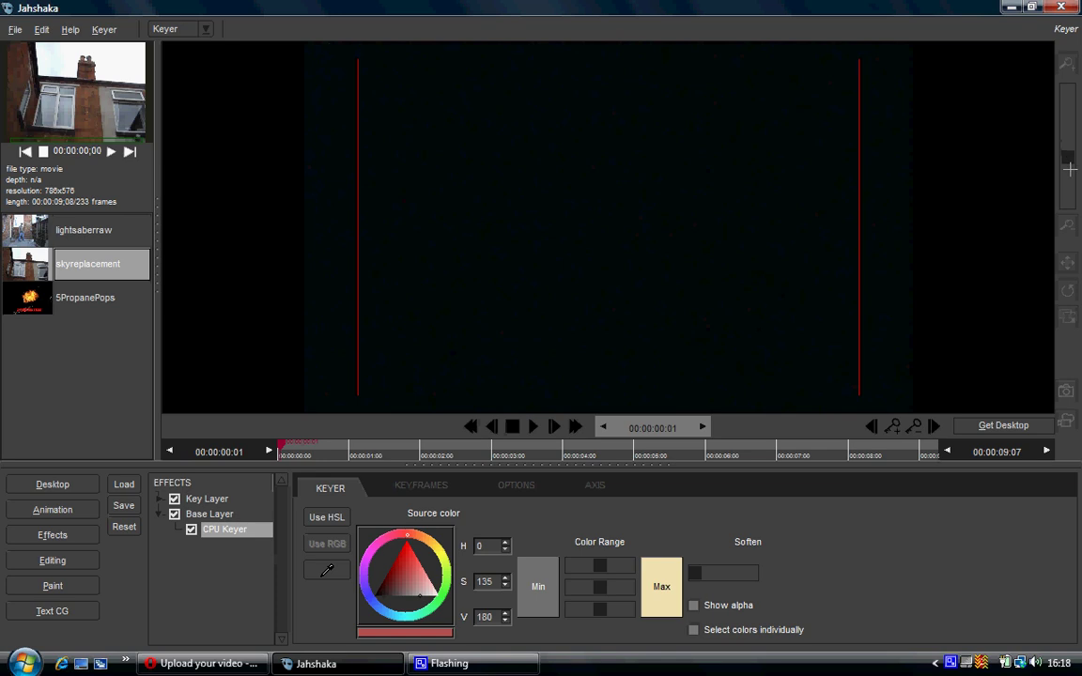
drag(285, 445, 321, 444)
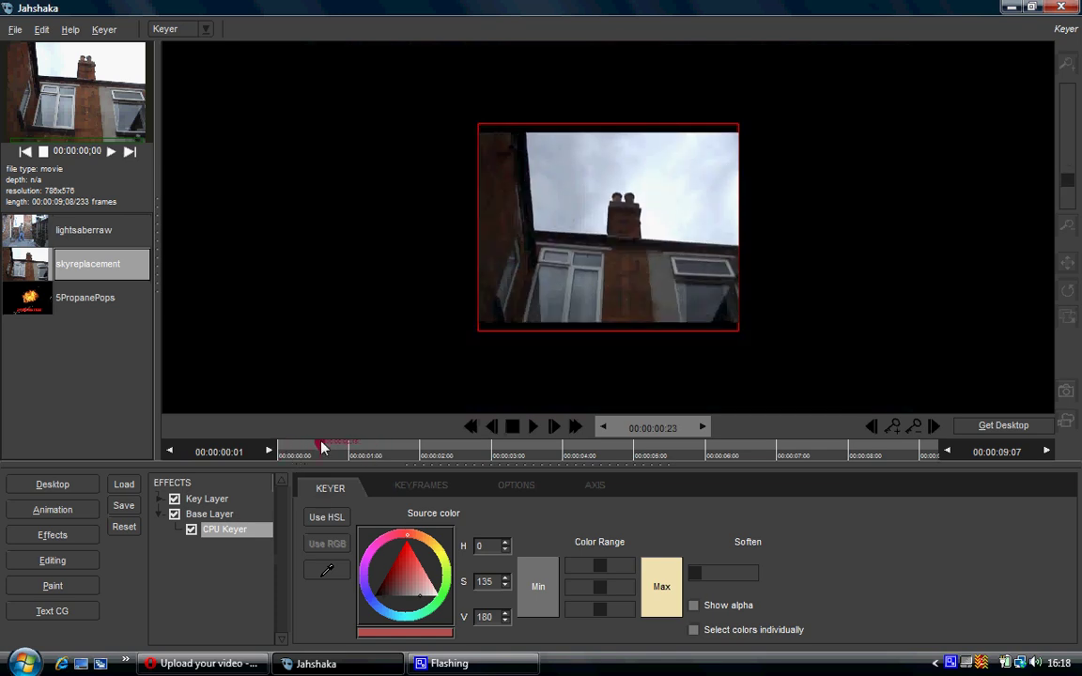
click(328, 573)
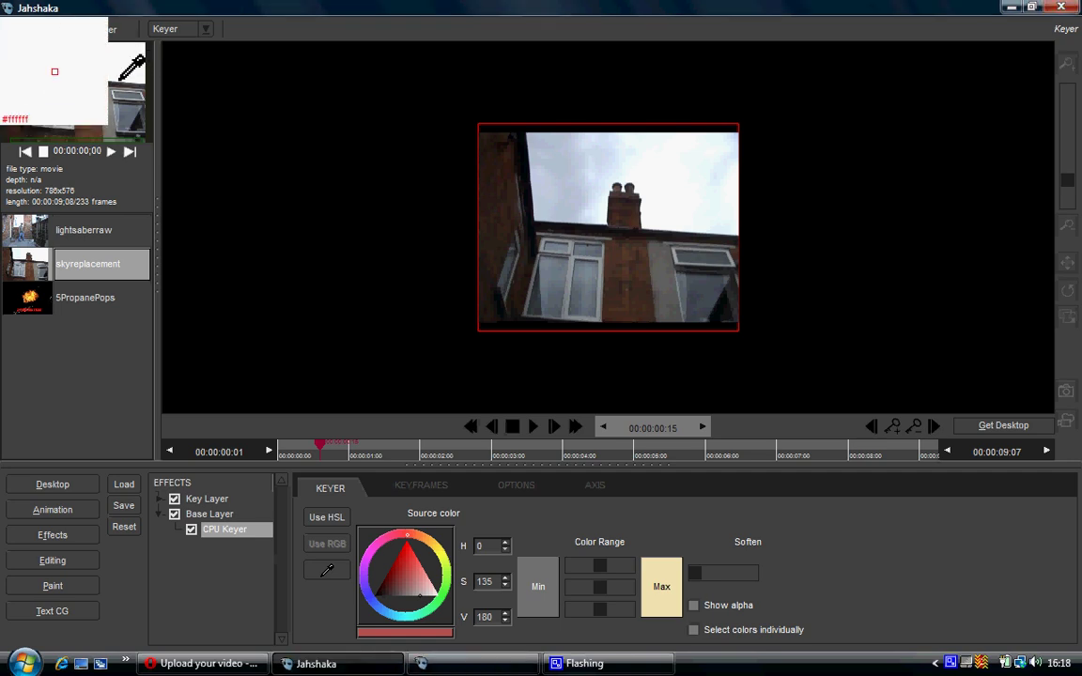
click(564, 188)
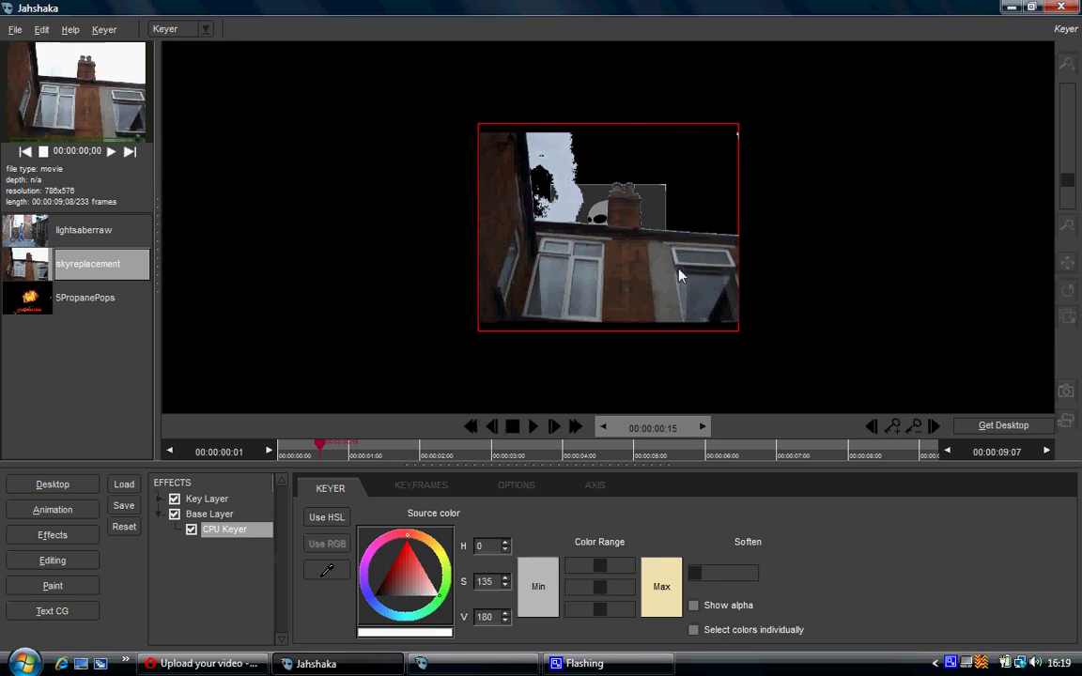
Browse the Keyer's keyframes, render and position tabs, then go back to Animation
click(432, 487)
click(516, 487)
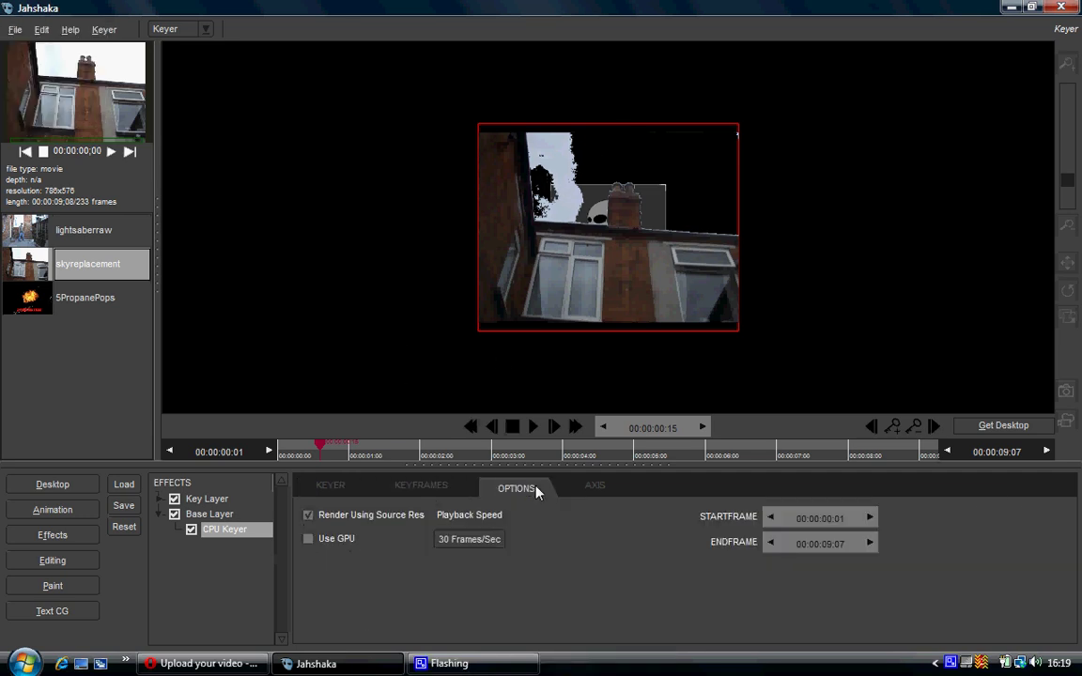
click(413, 487)
click(592, 488)
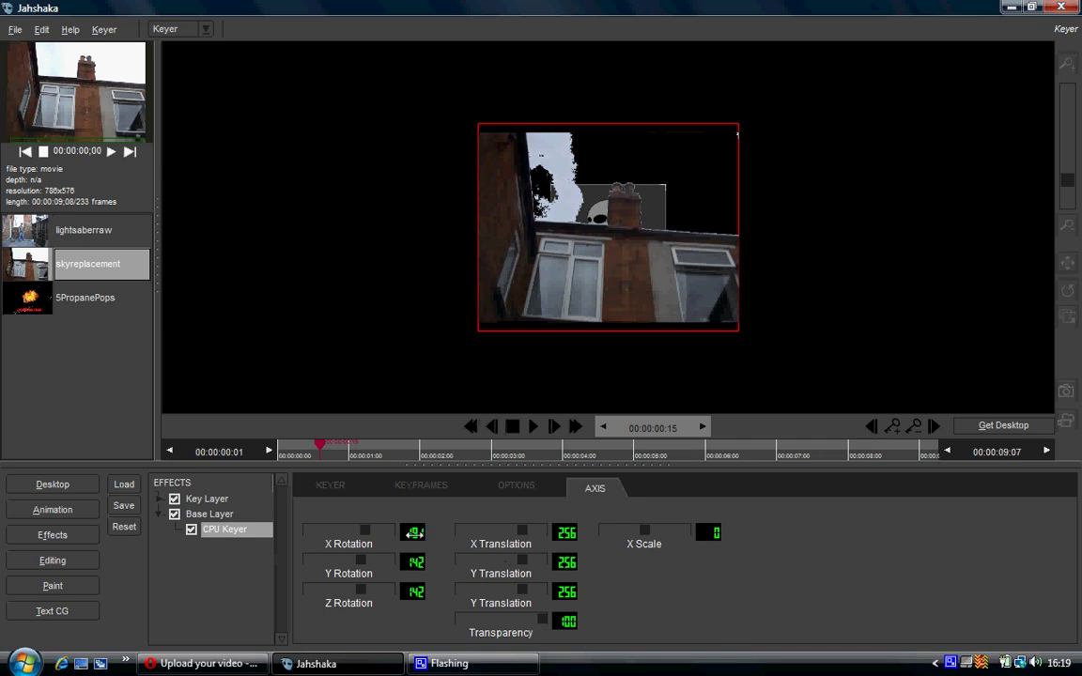
click(73, 516)
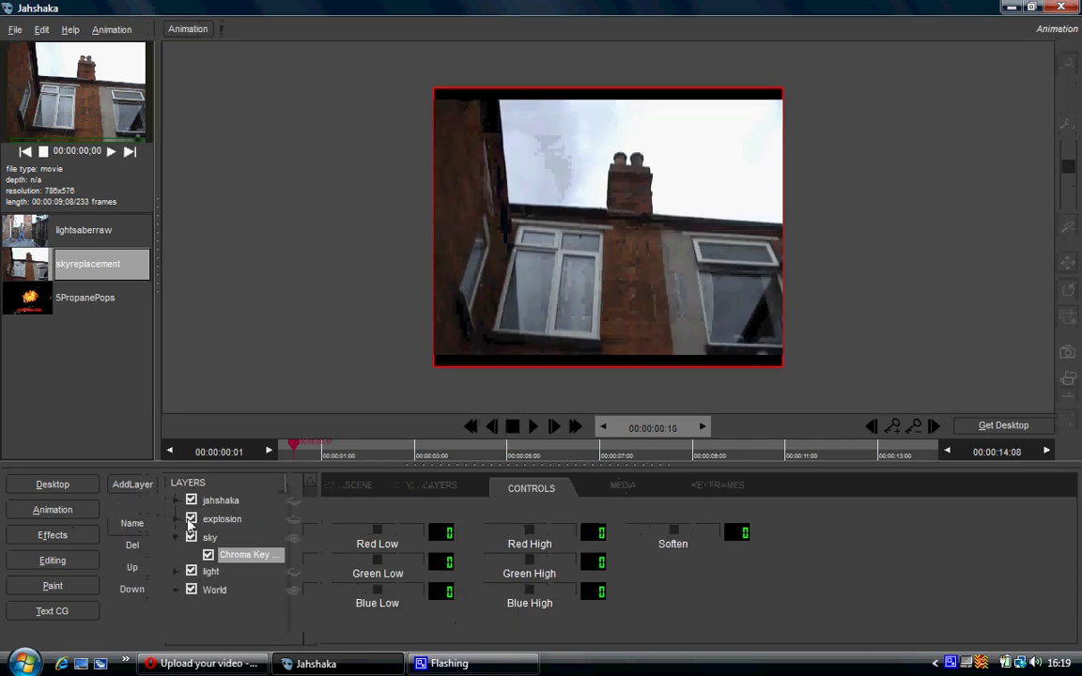
Set the Chroma Key lows to Red 191, Green 142 and Blue 142
click(441, 533)
click(472, 352)
click(567, 294)
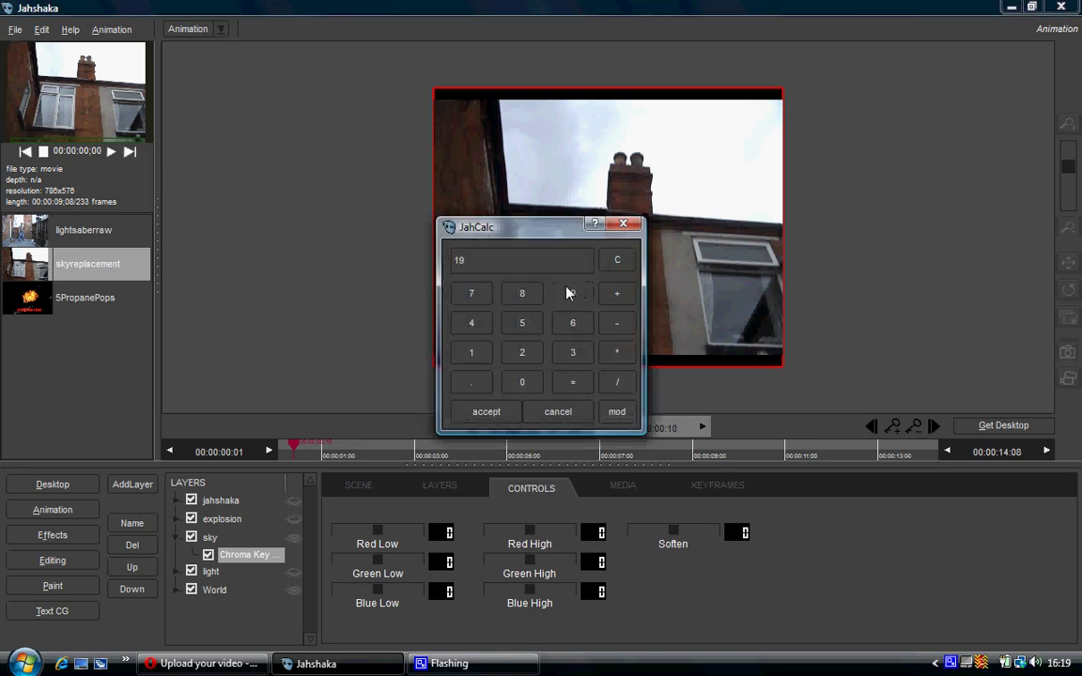
click(484, 410)
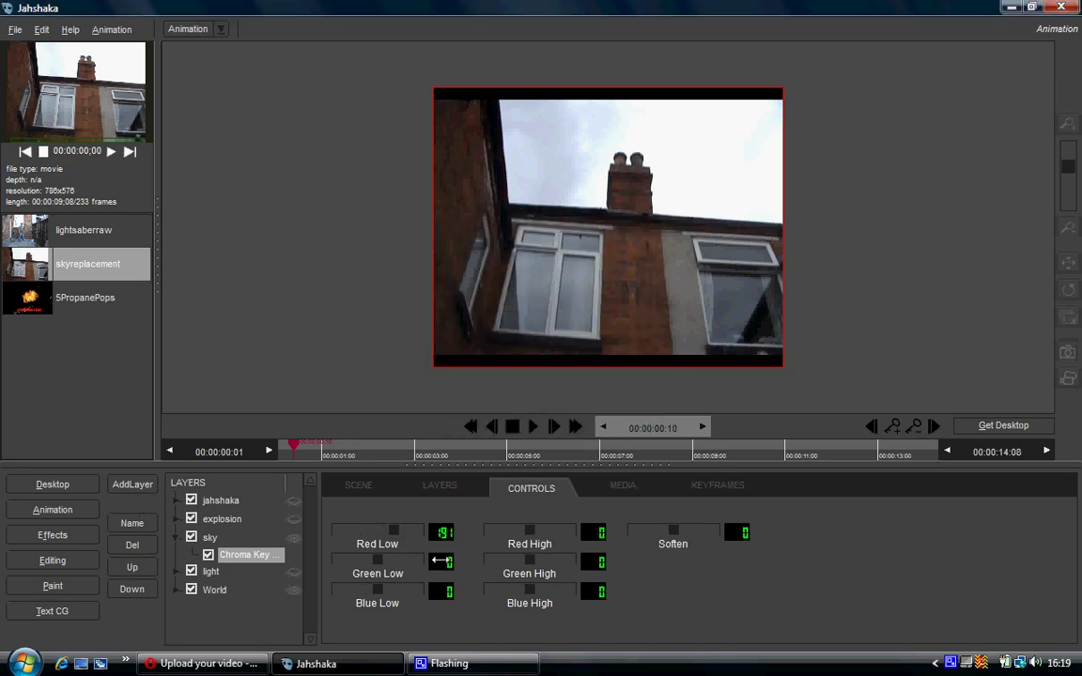
click(474, 353)
click(471, 323)
click(521, 353)
click(485, 411)
click(448, 588)
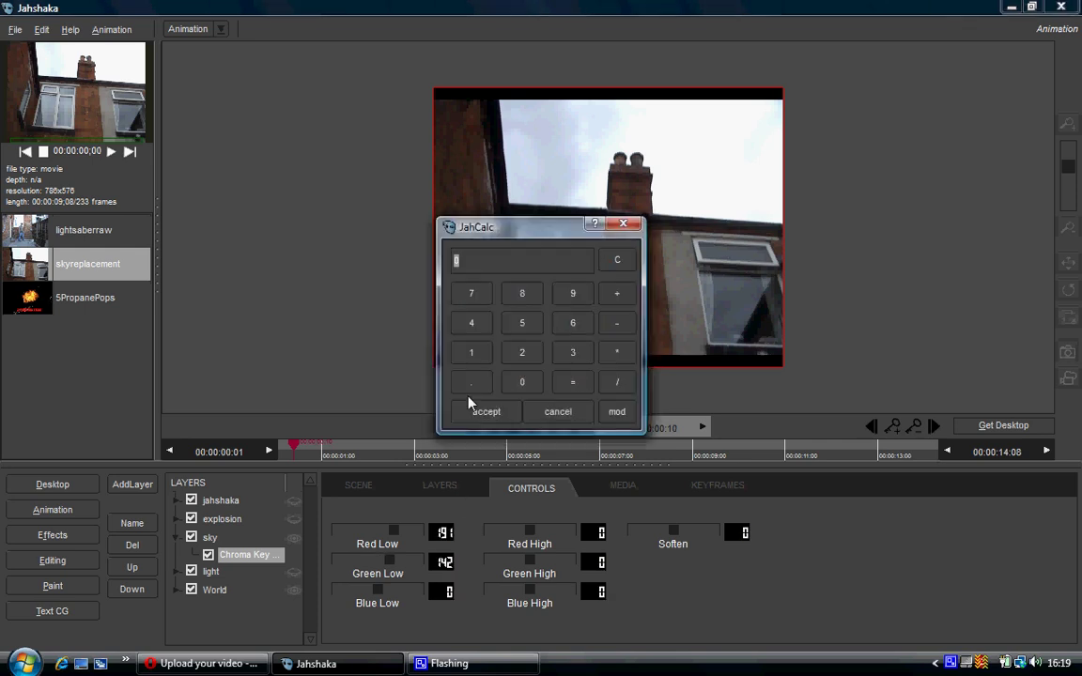
click(472, 352)
click(471, 322)
click(521, 352)
click(487, 413)
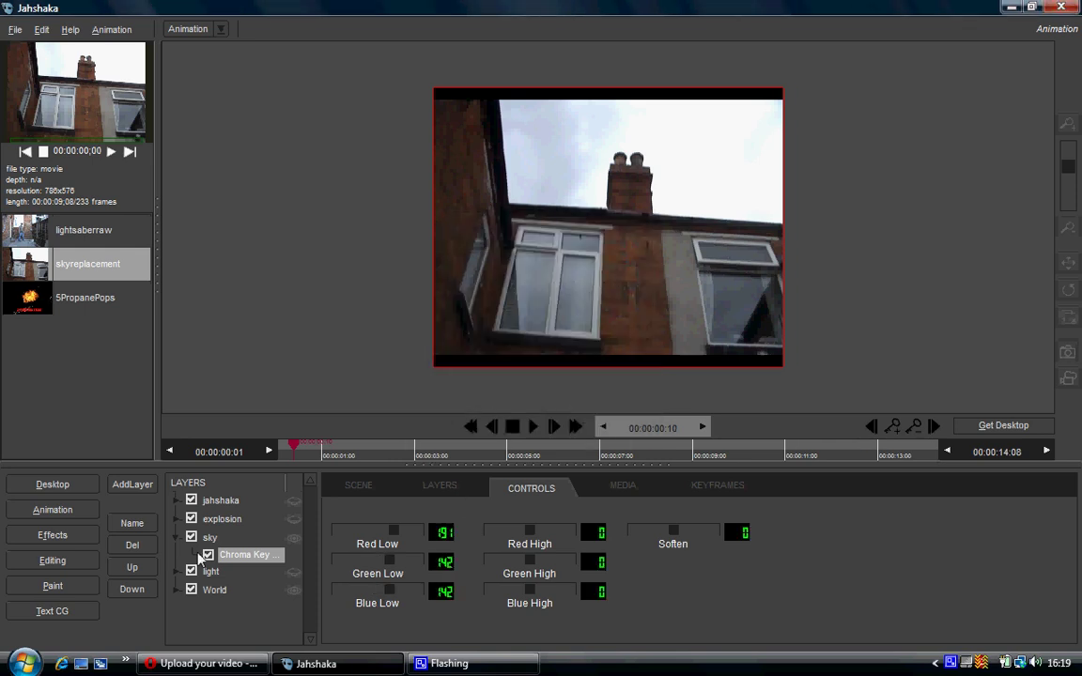
Check the key in the Keyer, then set Red, Green and Blue High thresholds to 256
click(83, 486)
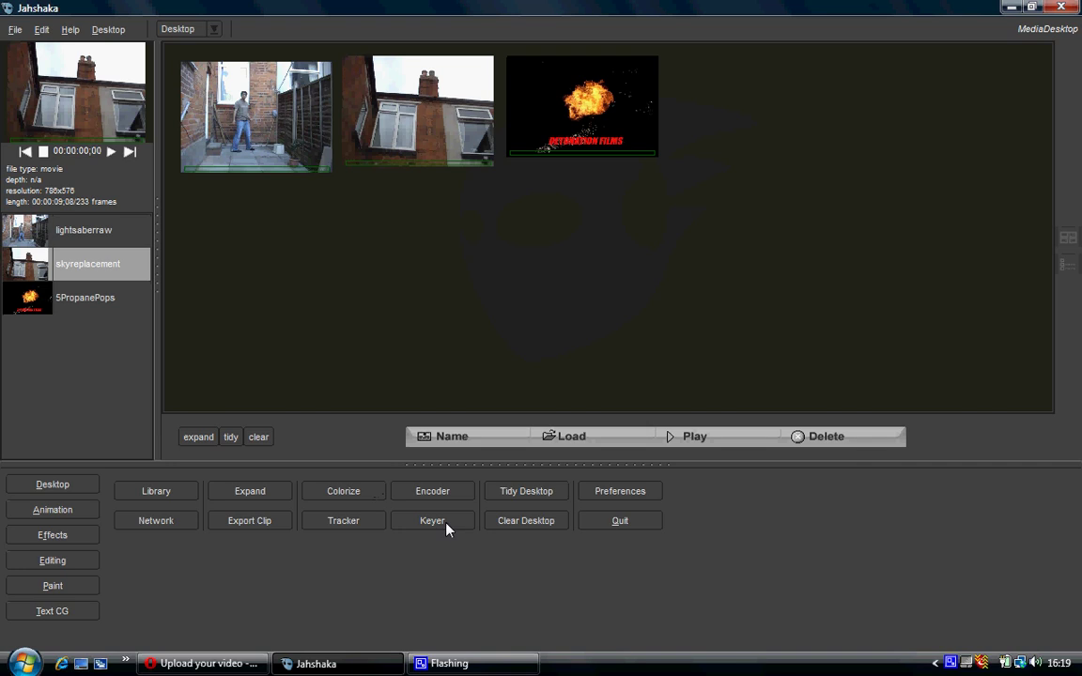
click(447, 524)
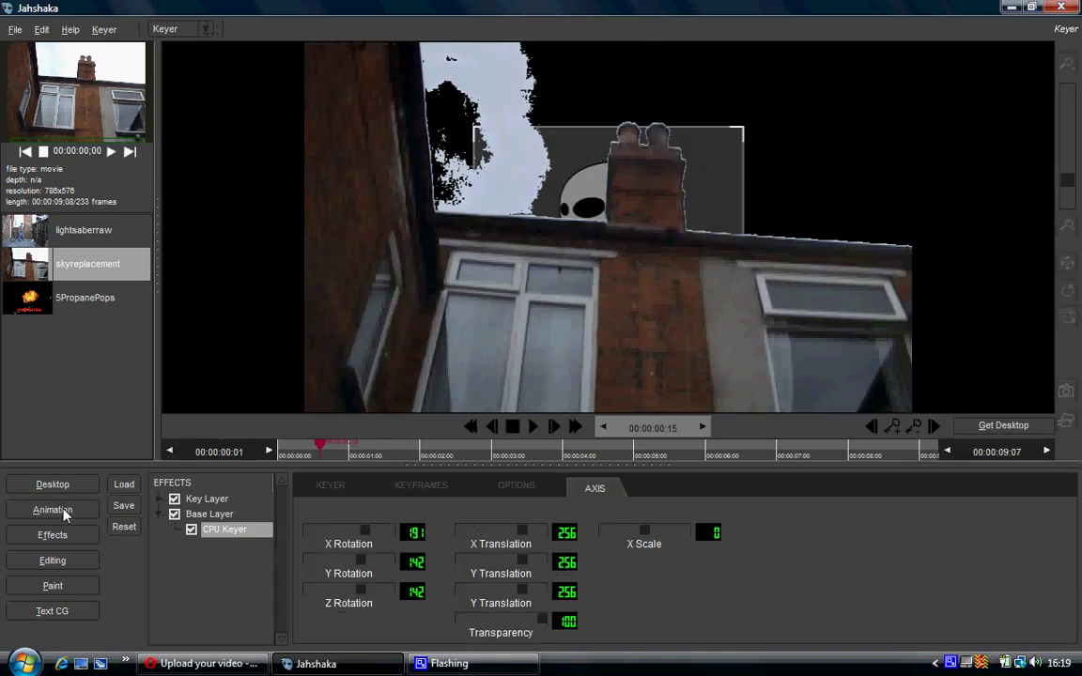
click(53, 510)
click(593, 533)
text(256)
click(475, 414)
click(593, 562)
click(522, 352)
click(523, 323)
click(562, 323)
click(485, 411)
click(592, 591)
click(530, 353)
click(536, 321)
click(571, 323)
click(486, 412)
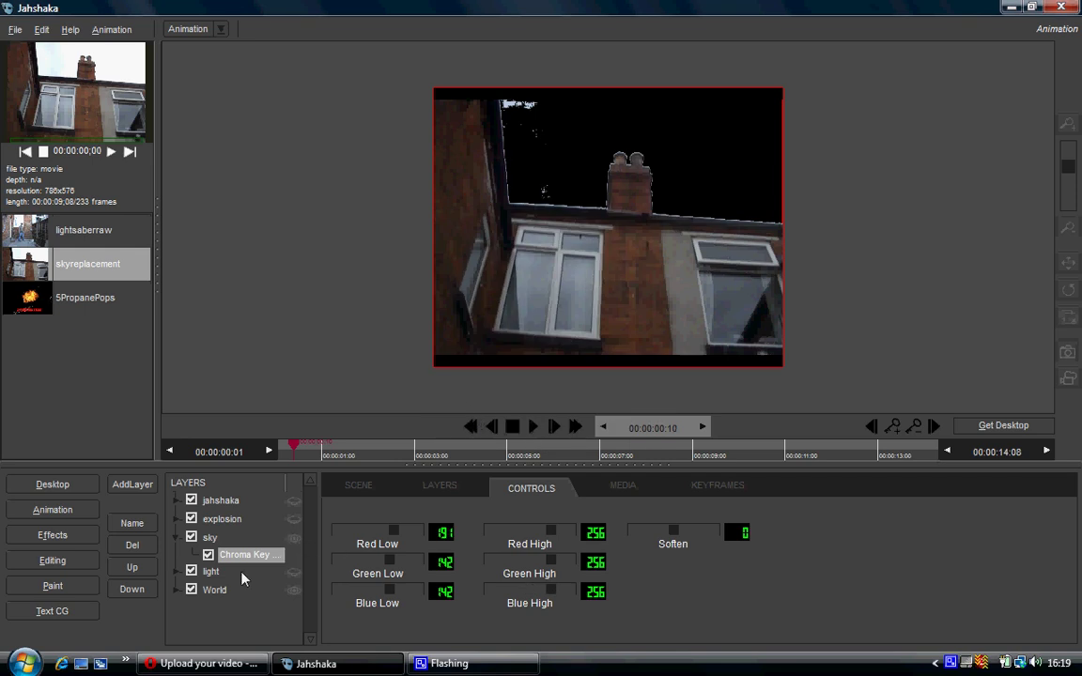
Hide the light layer to verify the black sky, then reselect the Chroma Key layer
click(297, 576)
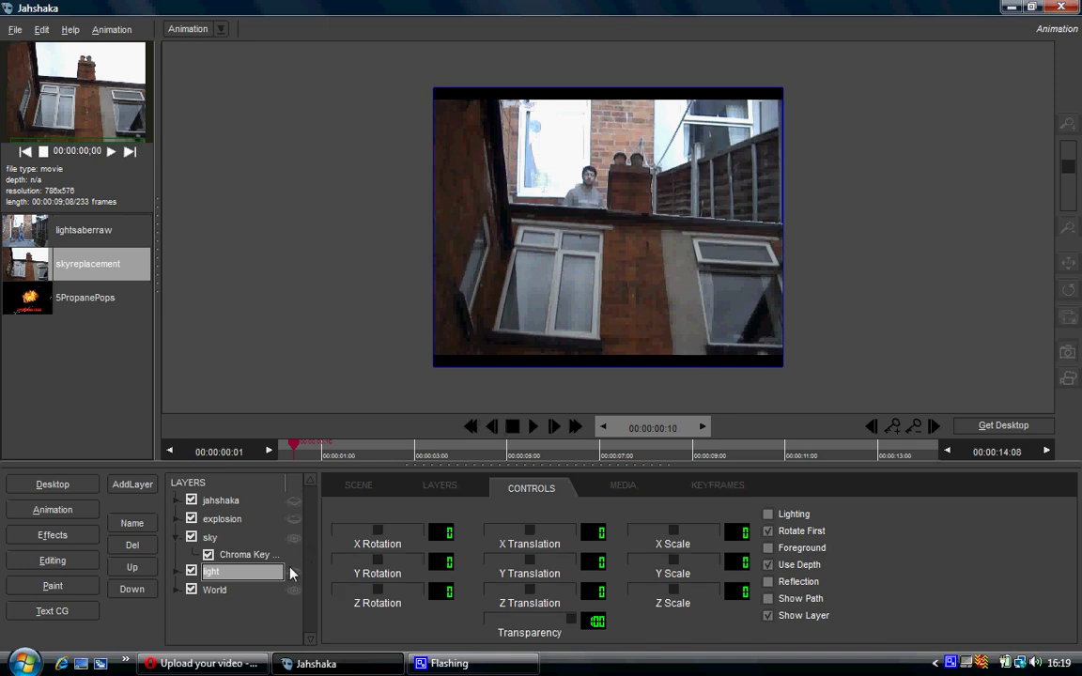
click(293, 572)
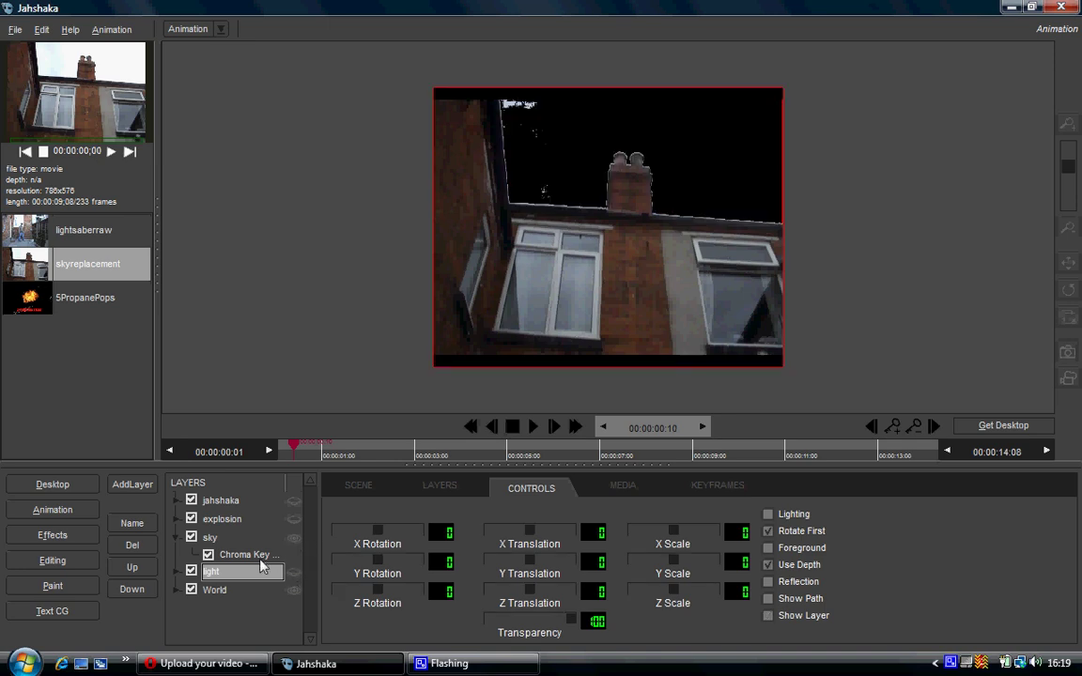
click(262, 560)
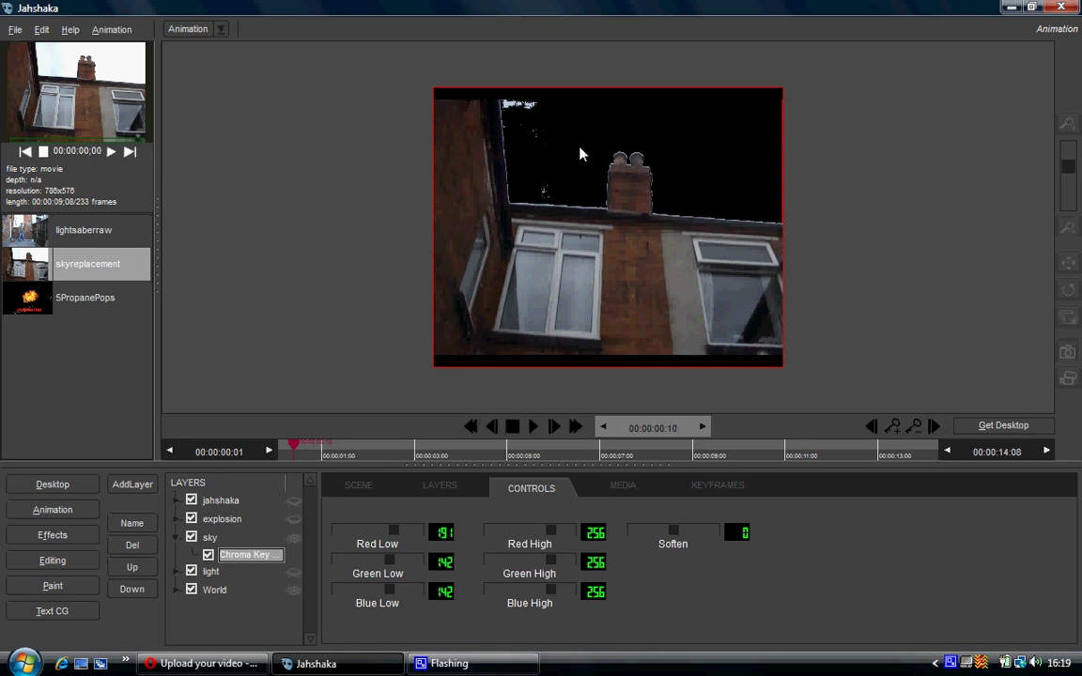
click(450, 488)
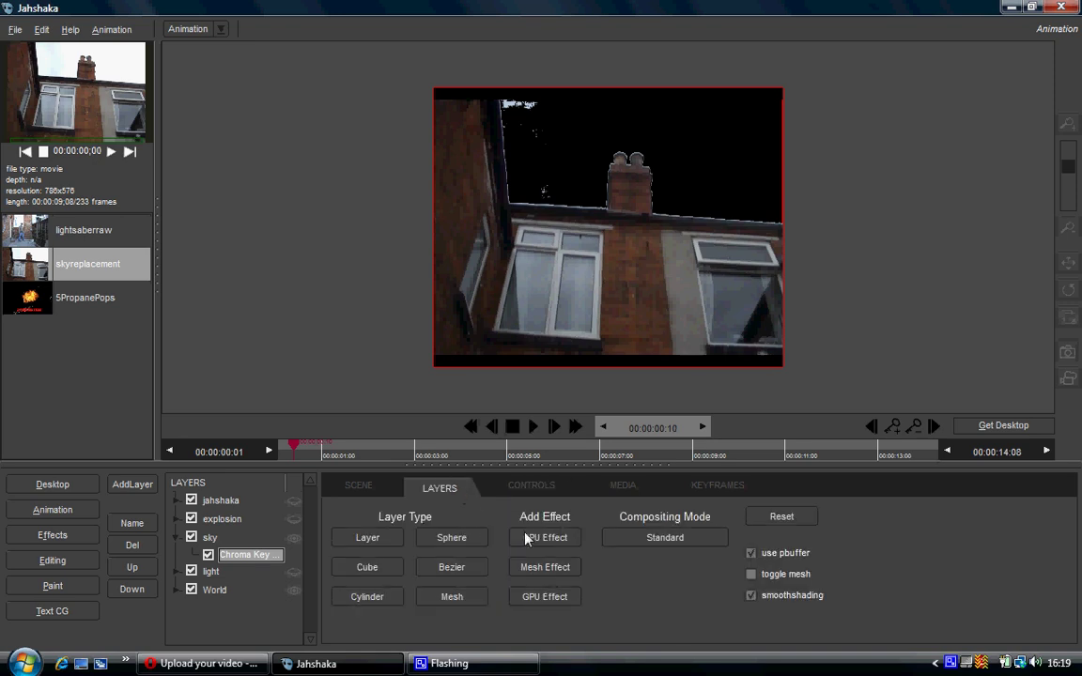
Add a Gaussian Blur CPU effect to the sky layer with Horizontal Blur 3
click(474, 537)
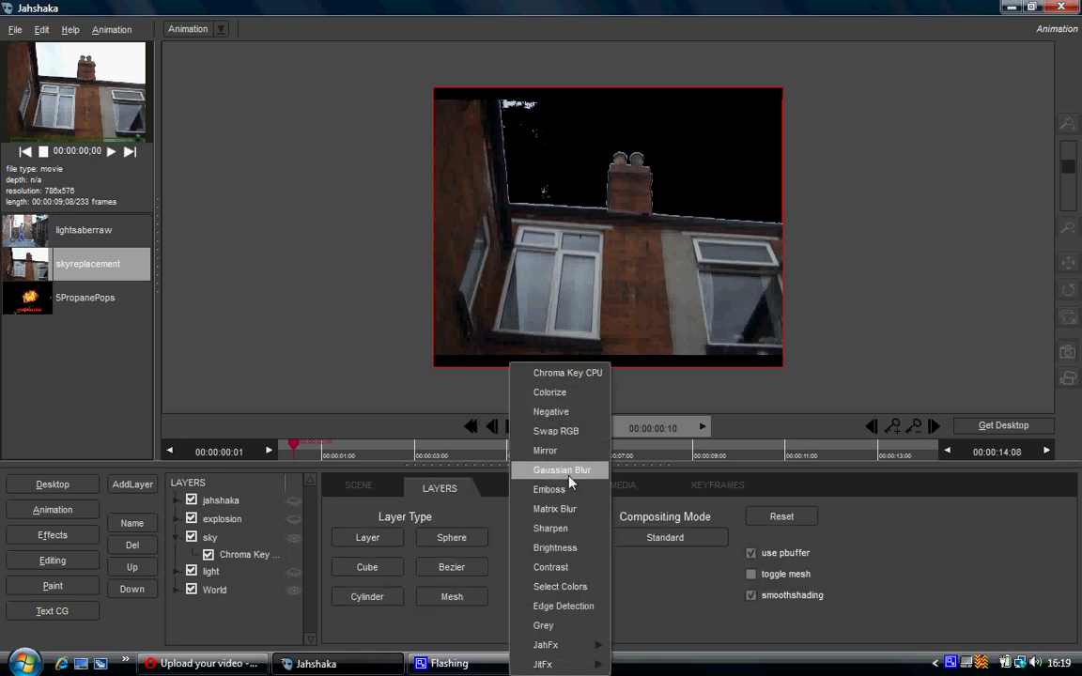
click(571, 470)
click(536, 490)
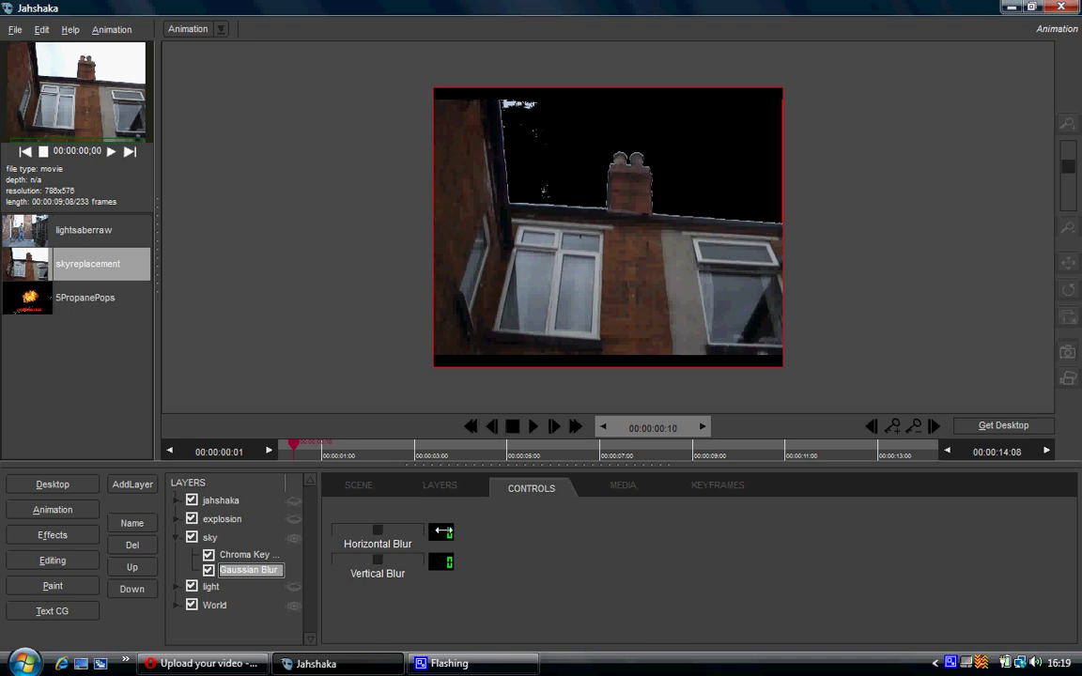
drag(442, 533, 503, 490)
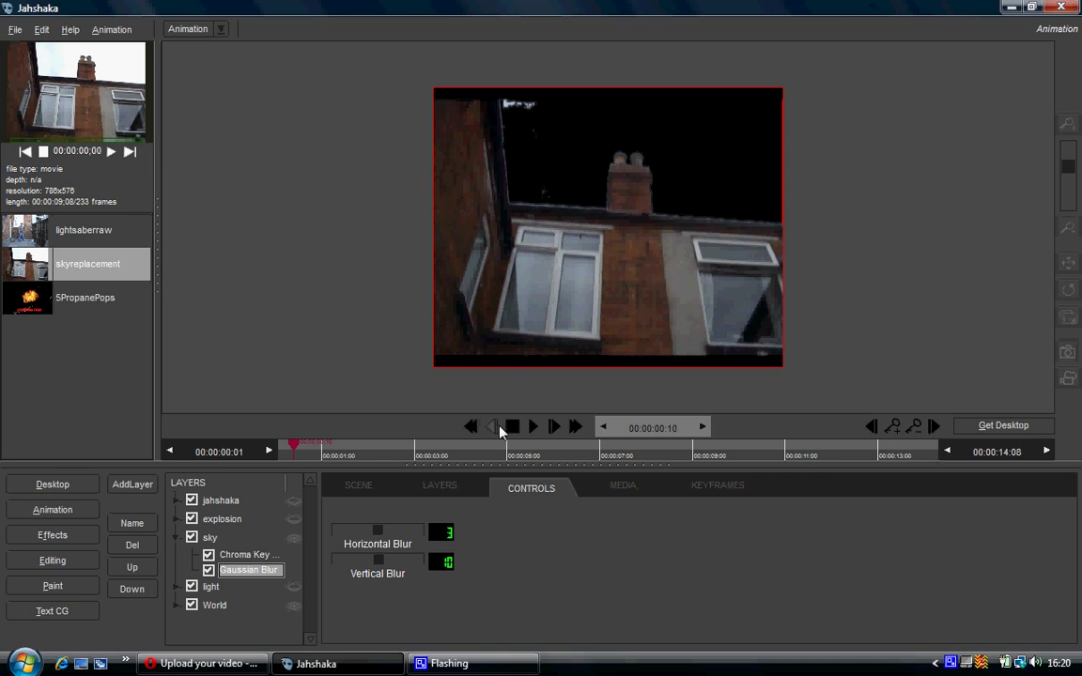
click(248, 556)
click(246, 573)
click(246, 554)
click(249, 571)
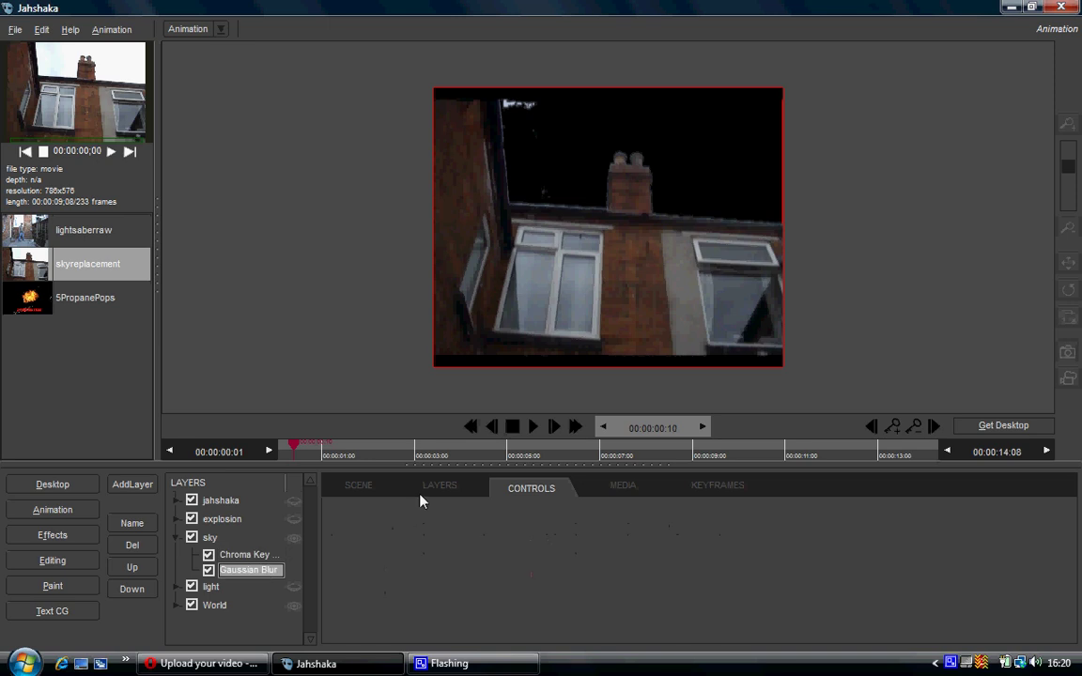
Delete the Chroma Key and Gaussian Blur effects from the sky layer
click(440, 486)
click(561, 538)
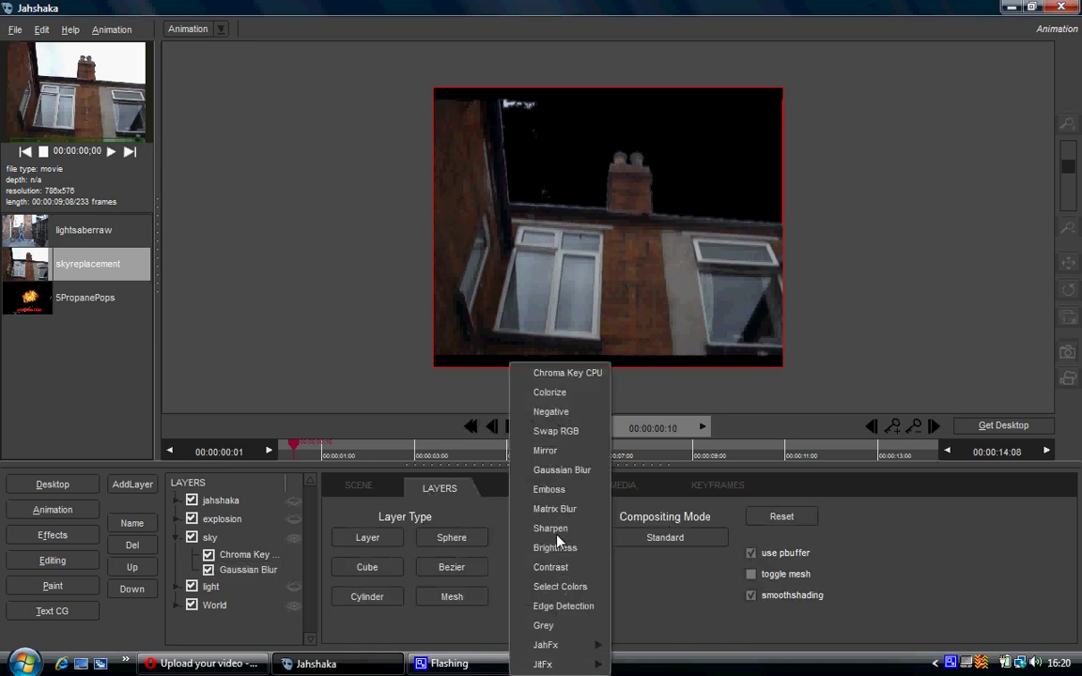
click(647, 618)
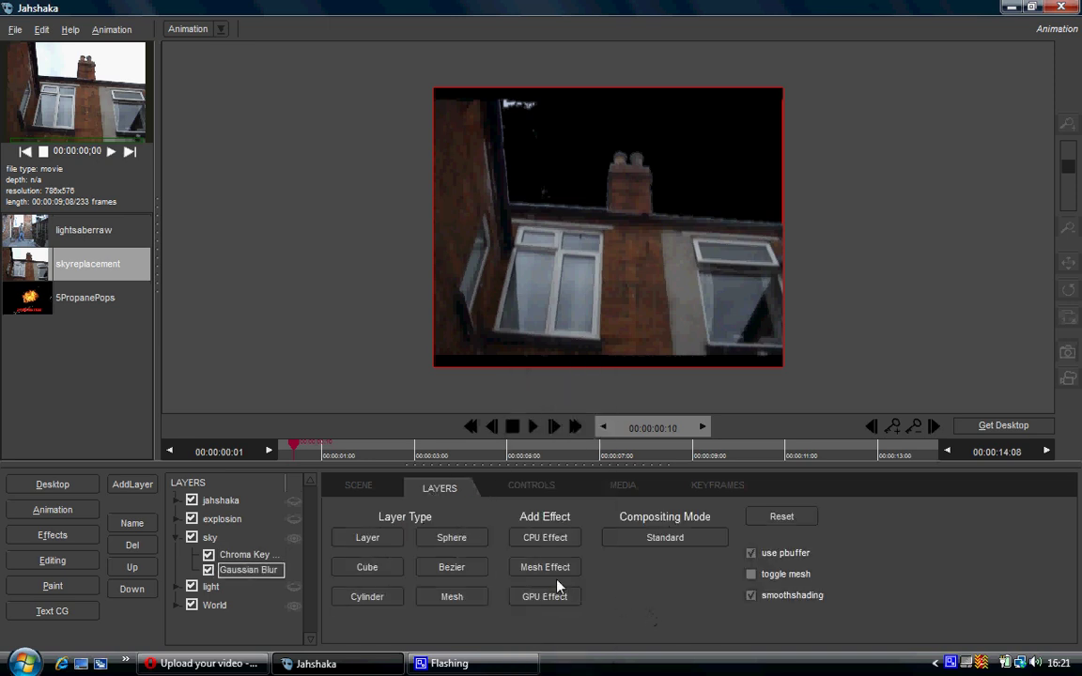
click(243, 555)
click(133, 545)
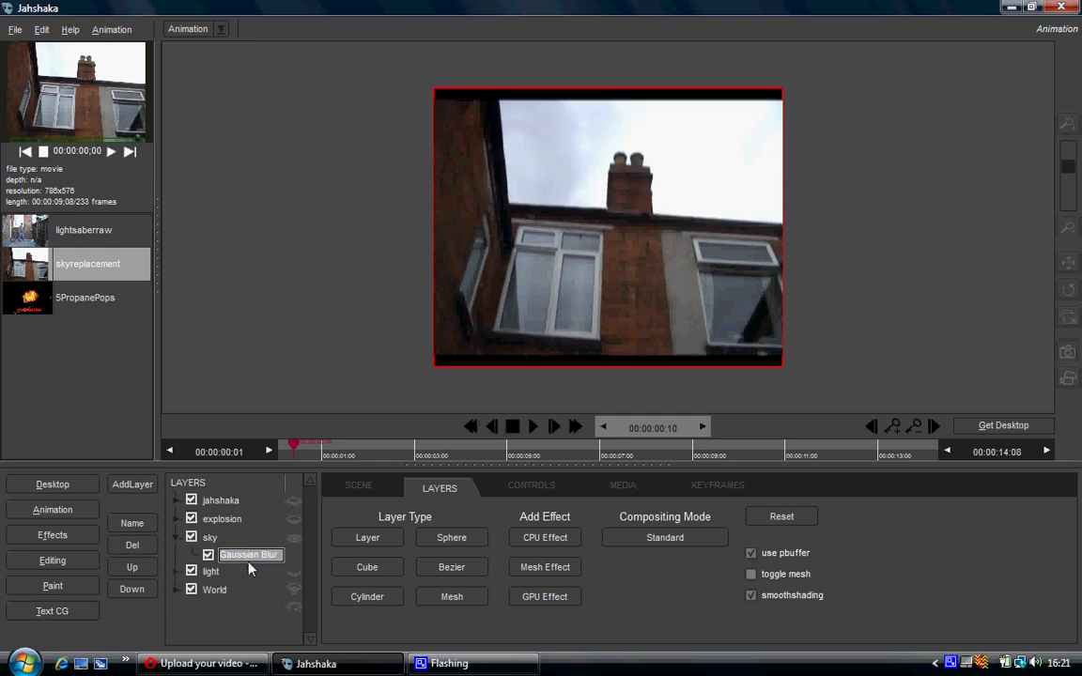
click(132, 545)
Browse the CPU and GPU effect lists without adding an effect
click(543, 537)
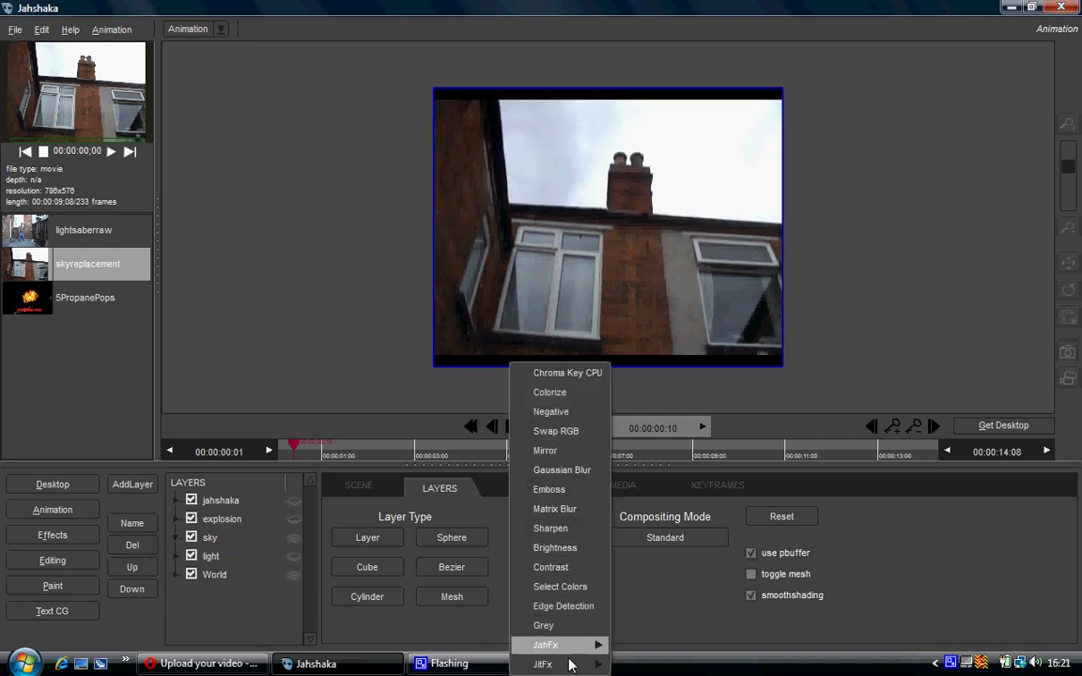
click(554, 598)
click(554, 598)
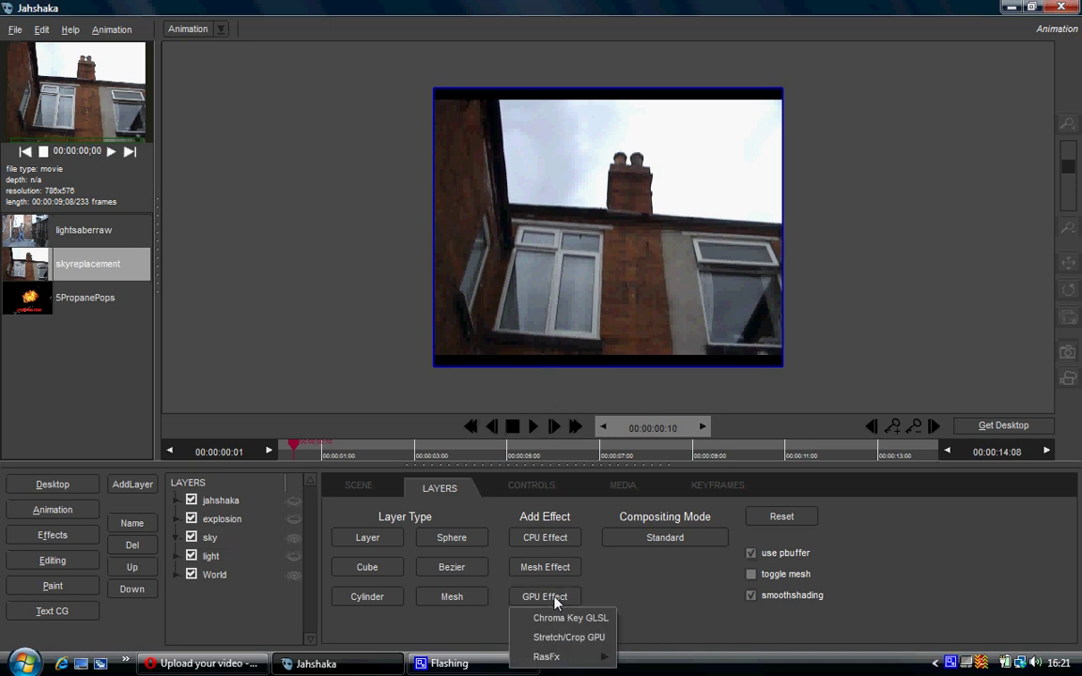
Apply GPU Effect > RasFx > Distortion to the sky layer and cancel the crash dialog
click(629, 604)
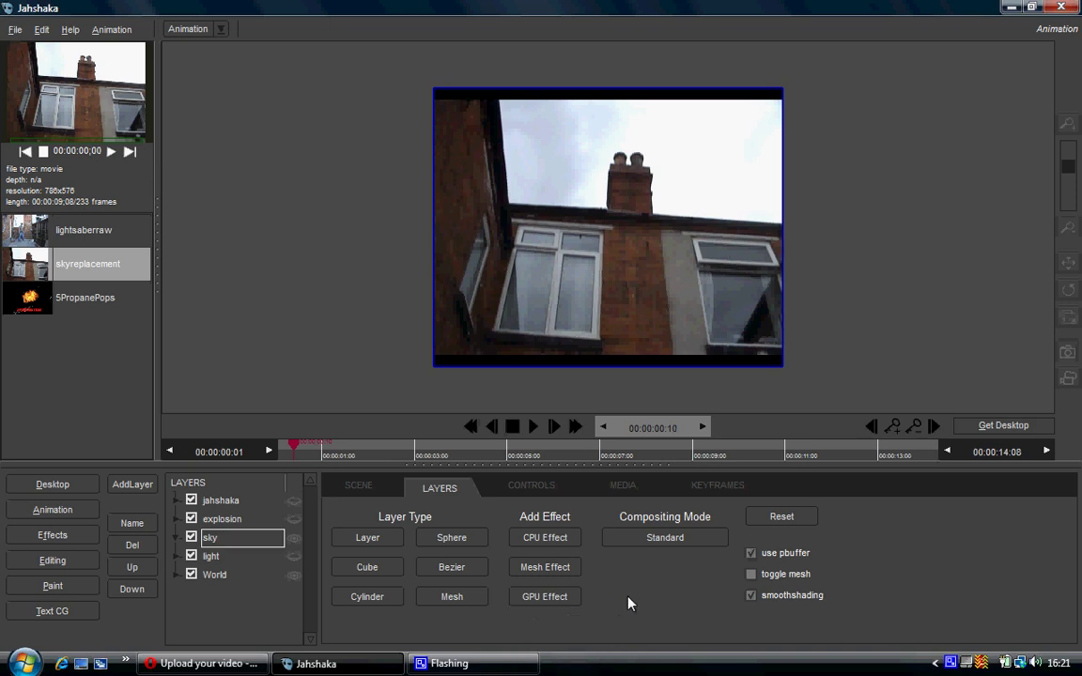
click(561, 596)
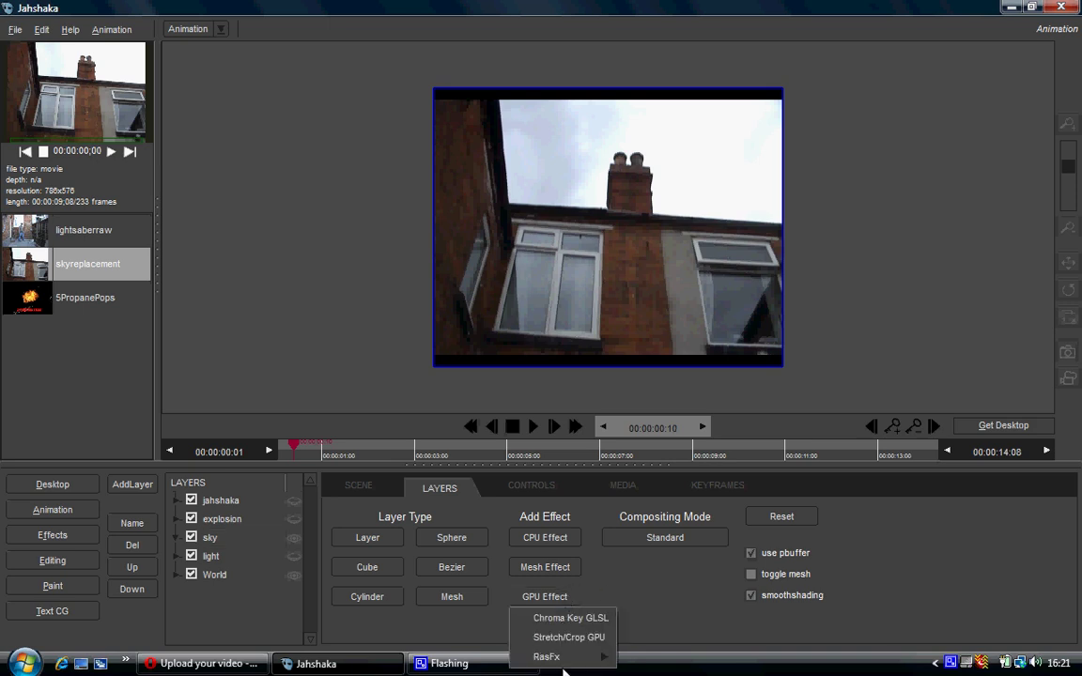
mouse_move(608, 662)
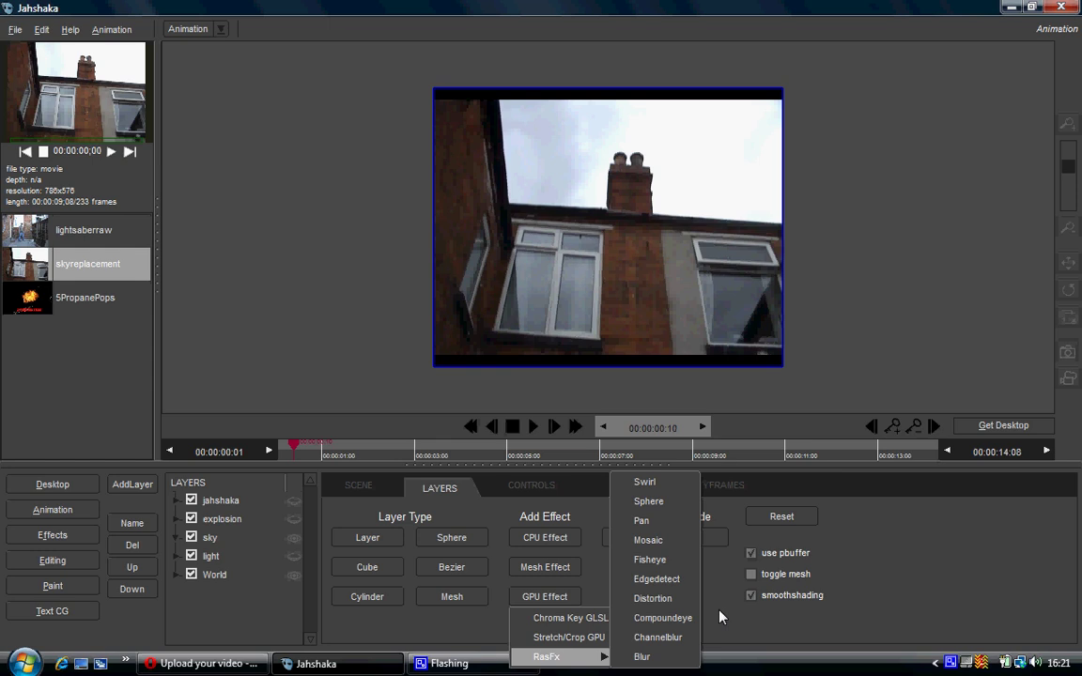
click(666, 600)
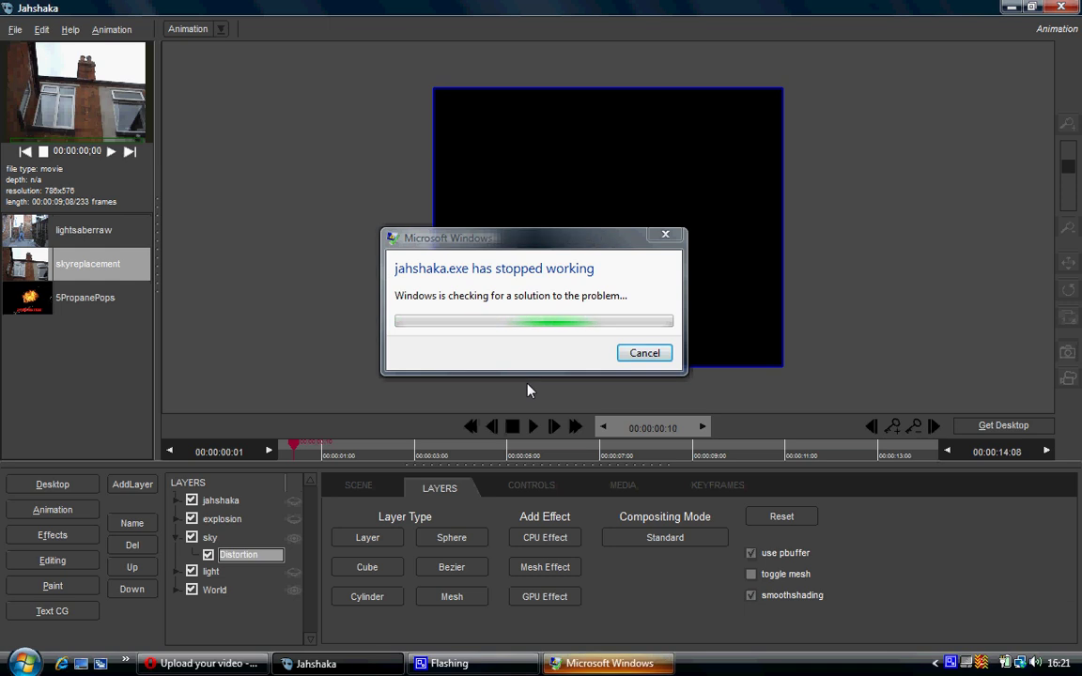
click(648, 355)
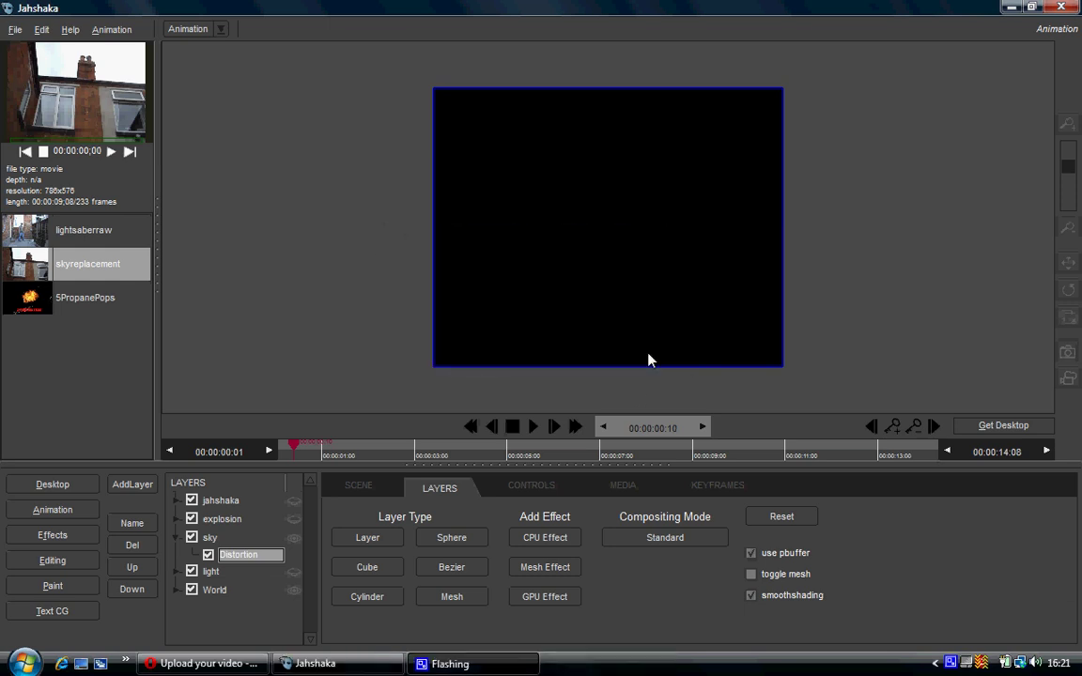
Dismiss the runtime error, minimise Opera, and relaunch Jahshaka from its desktop icon
click(624, 406)
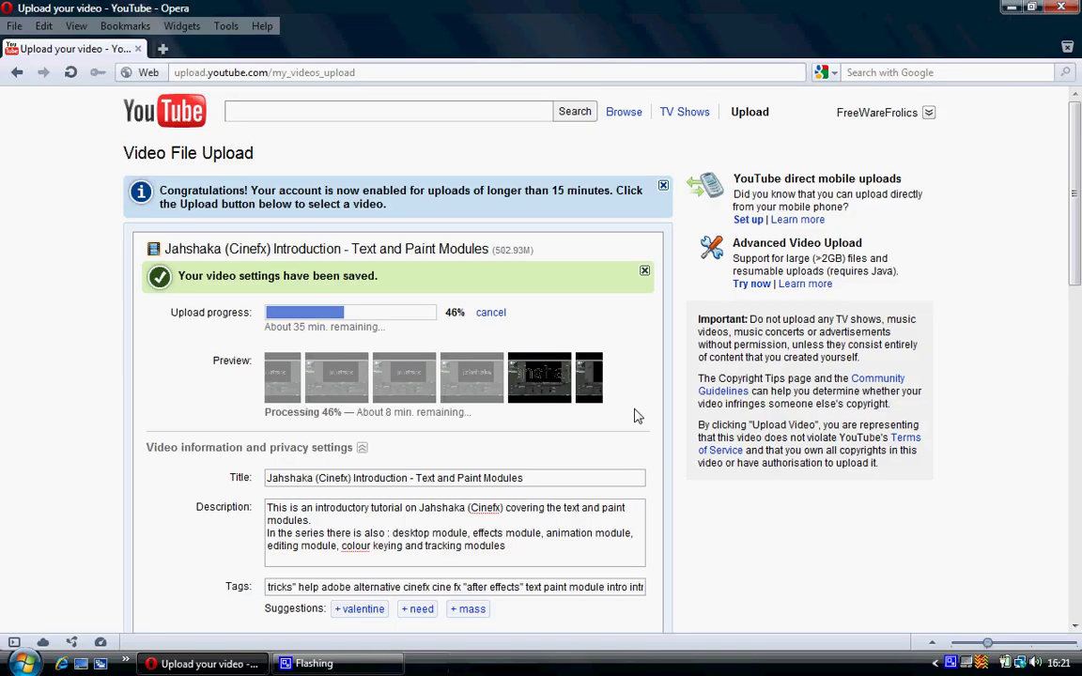
click(1011, 7)
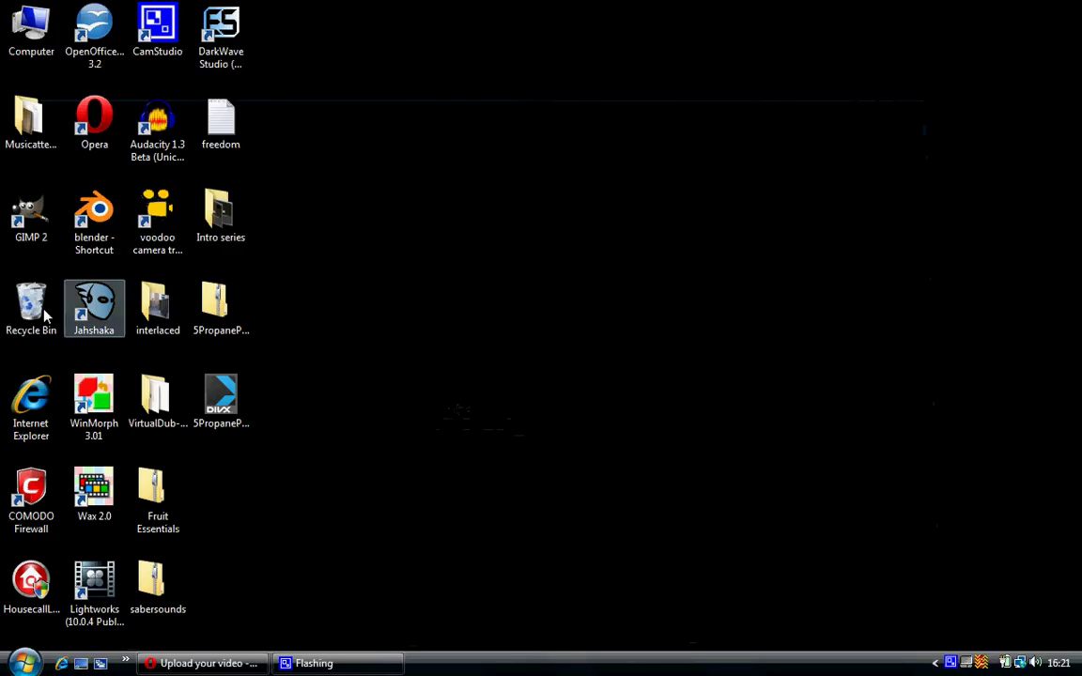
double_click(93, 315)
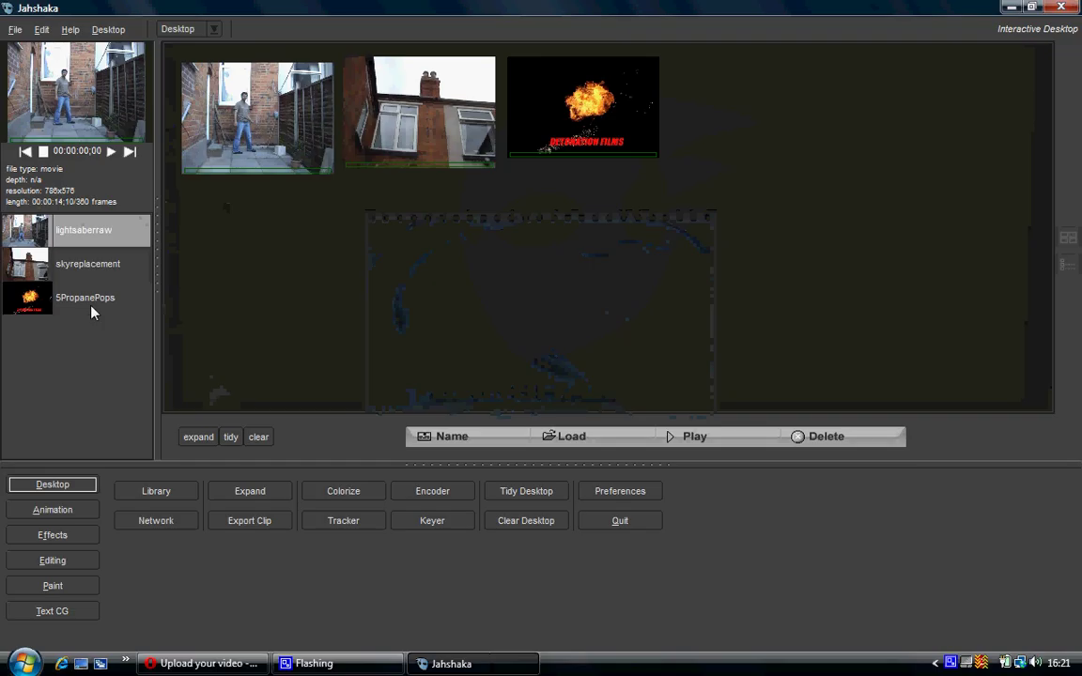
In Animation, add three new plain layers via AddLayer > Layer
click(66, 513)
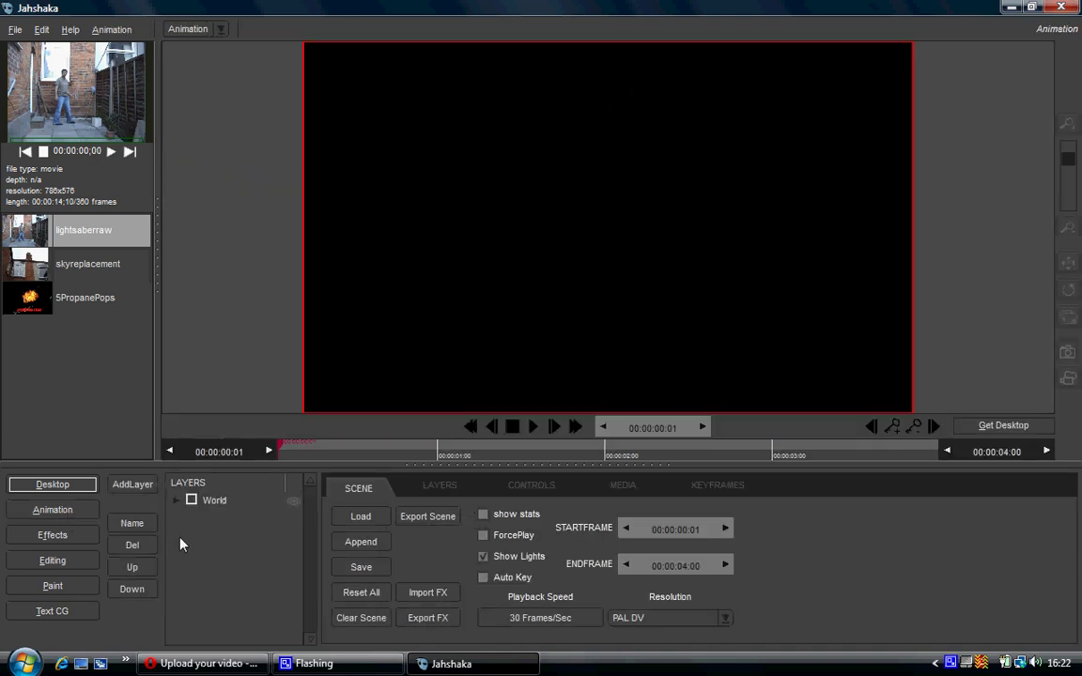
click(136, 487)
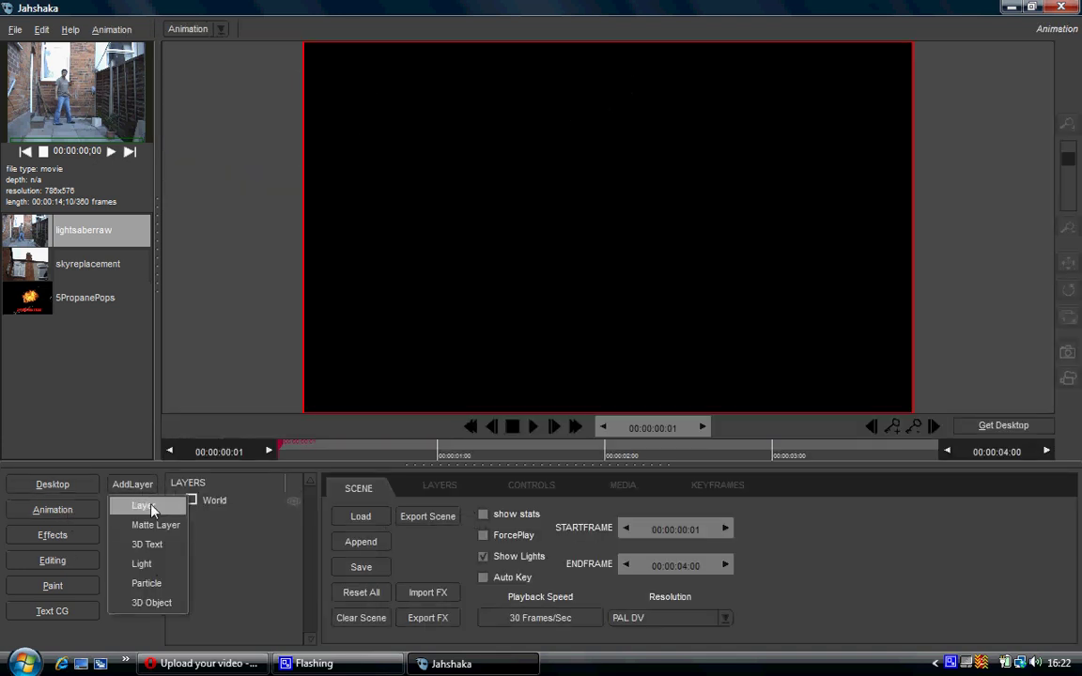
click(143, 502)
click(136, 485)
click(143, 504)
click(131, 486)
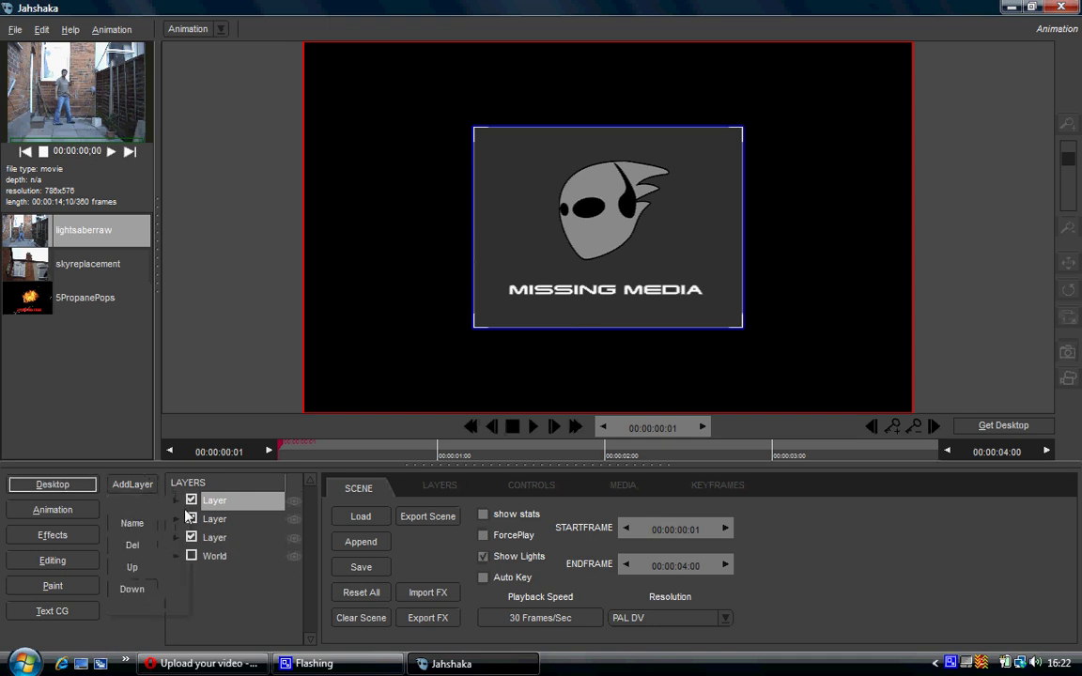
click(208, 538)
Rename the three layers to light, sky and explo
right_click(208, 543)
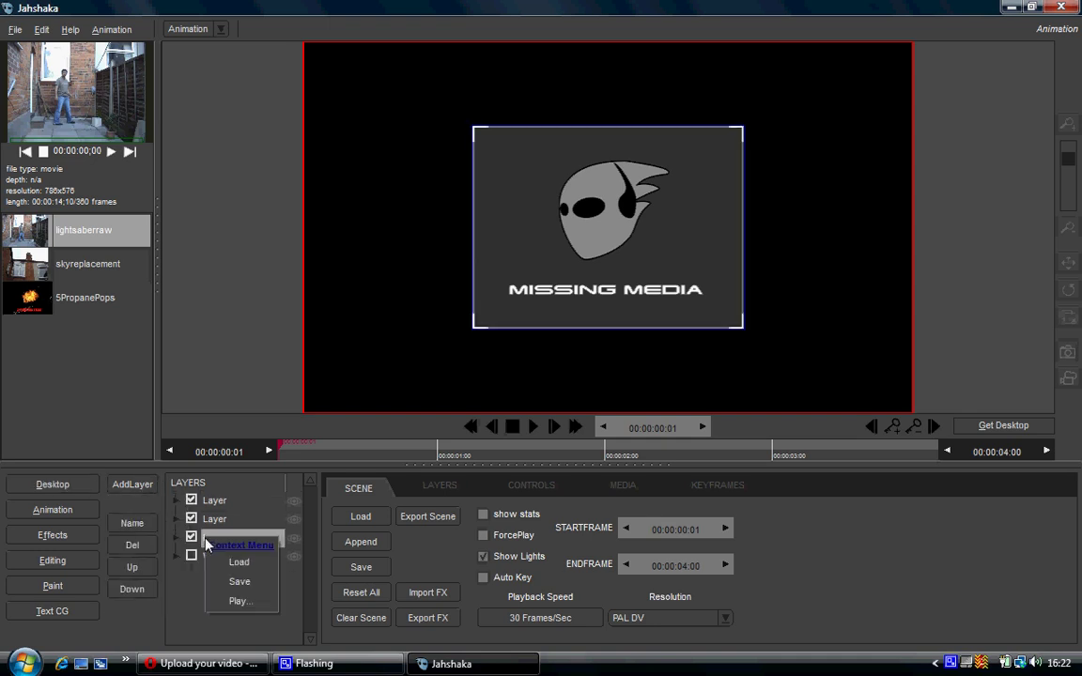
click(133, 523)
text(light)
key(Return)
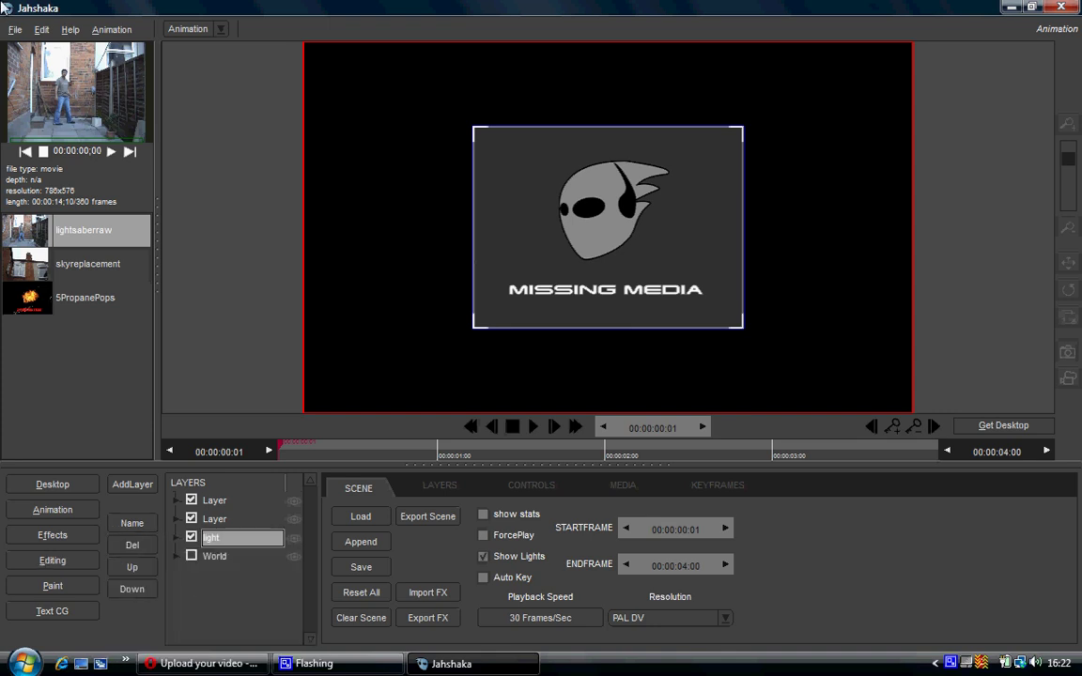
click(214, 518)
click(132, 523)
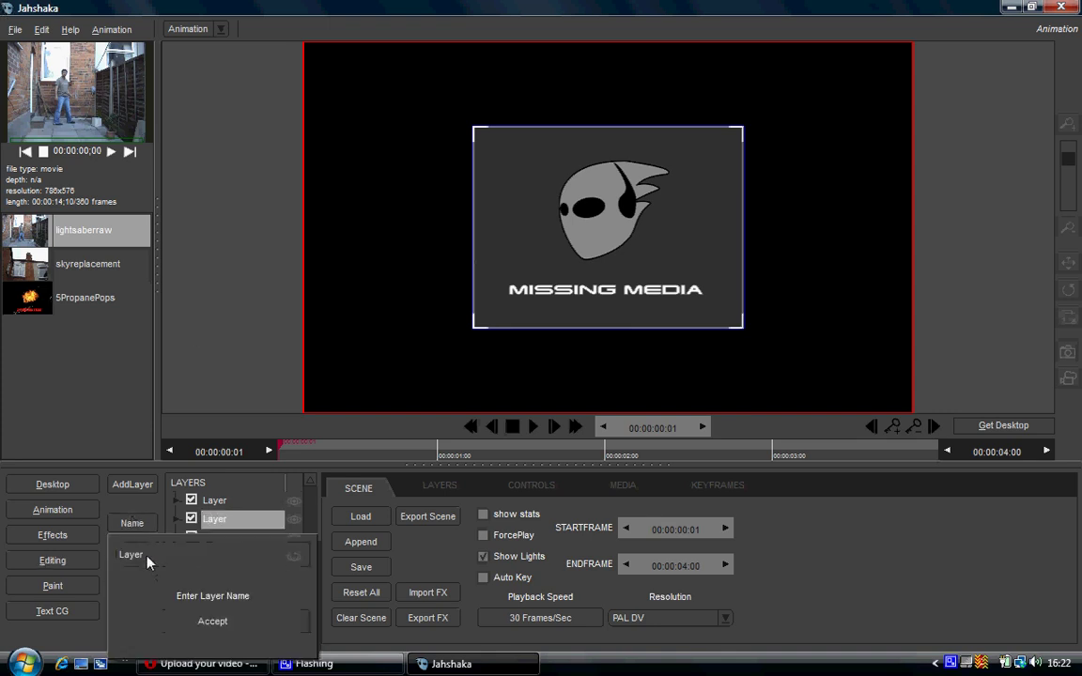
text(sky)
click(225, 621)
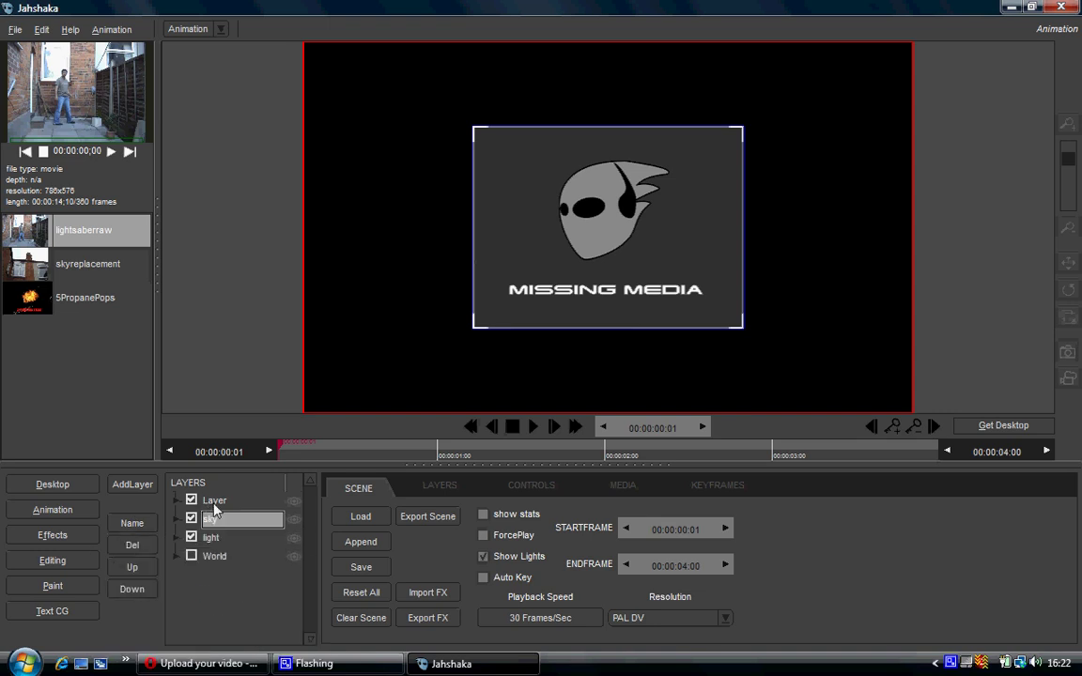
click(214, 502)
click(133, 524)
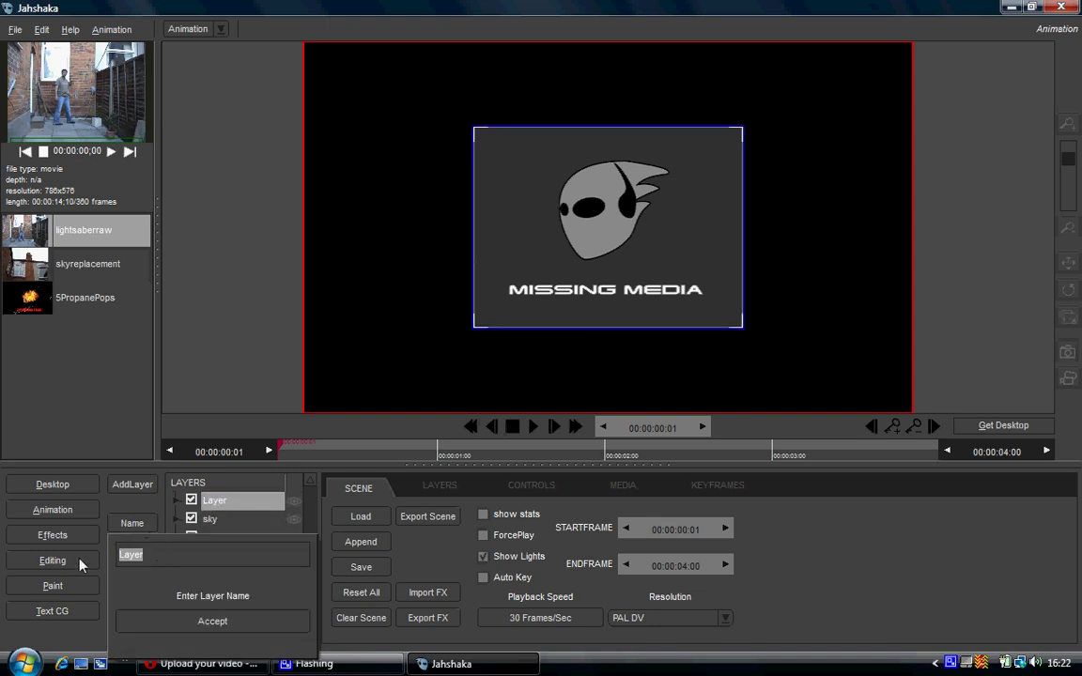
text(explo)
key(Return)
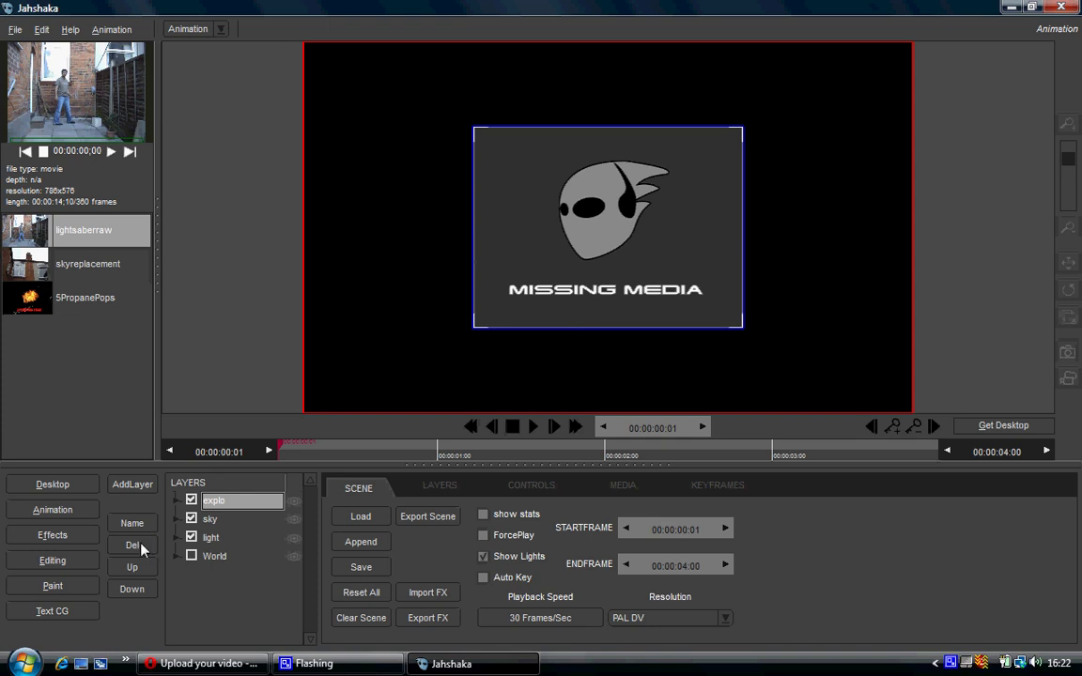
Move sky up and back down to keep order explo, sky, light, then show explo's layer settings
click(226, 557)
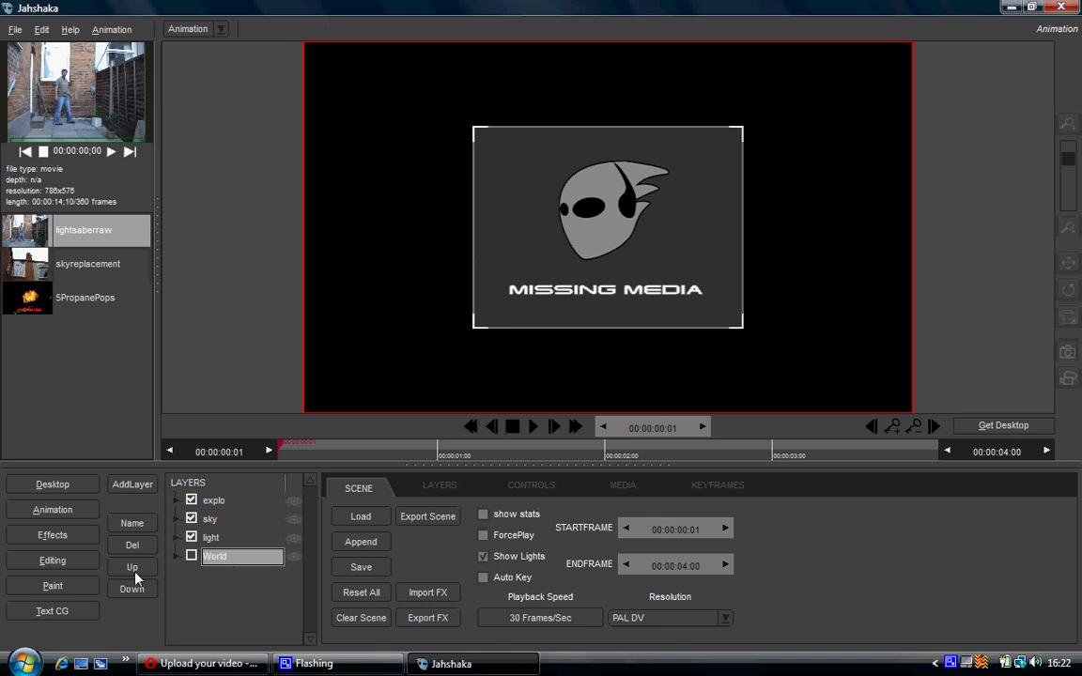
click(206, 522)
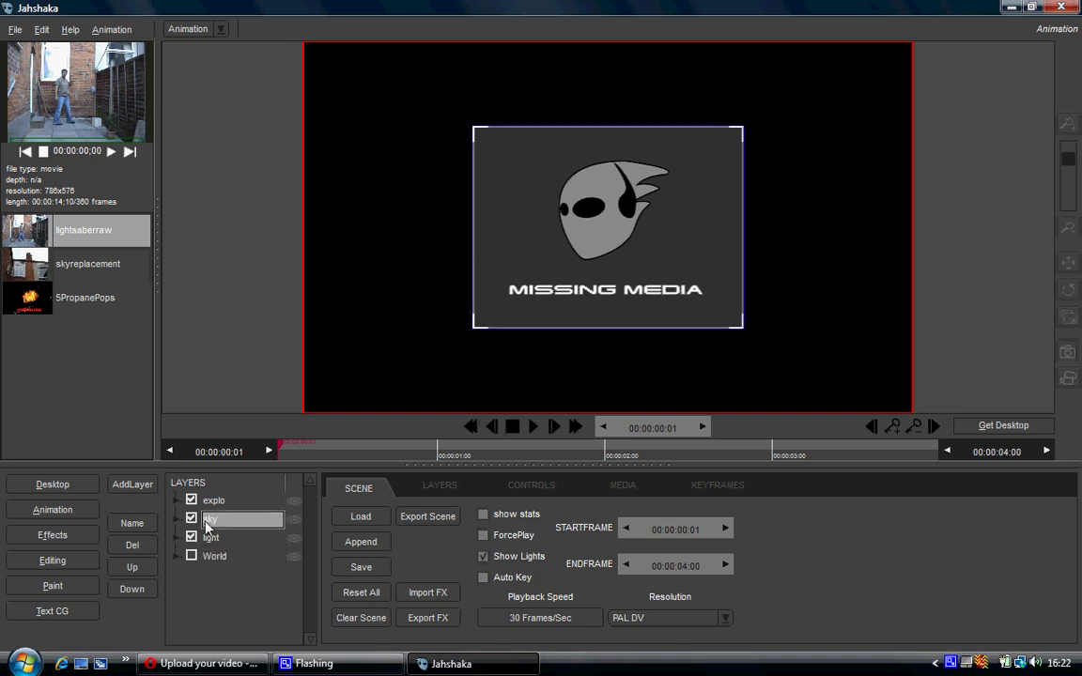
click(214, 541)
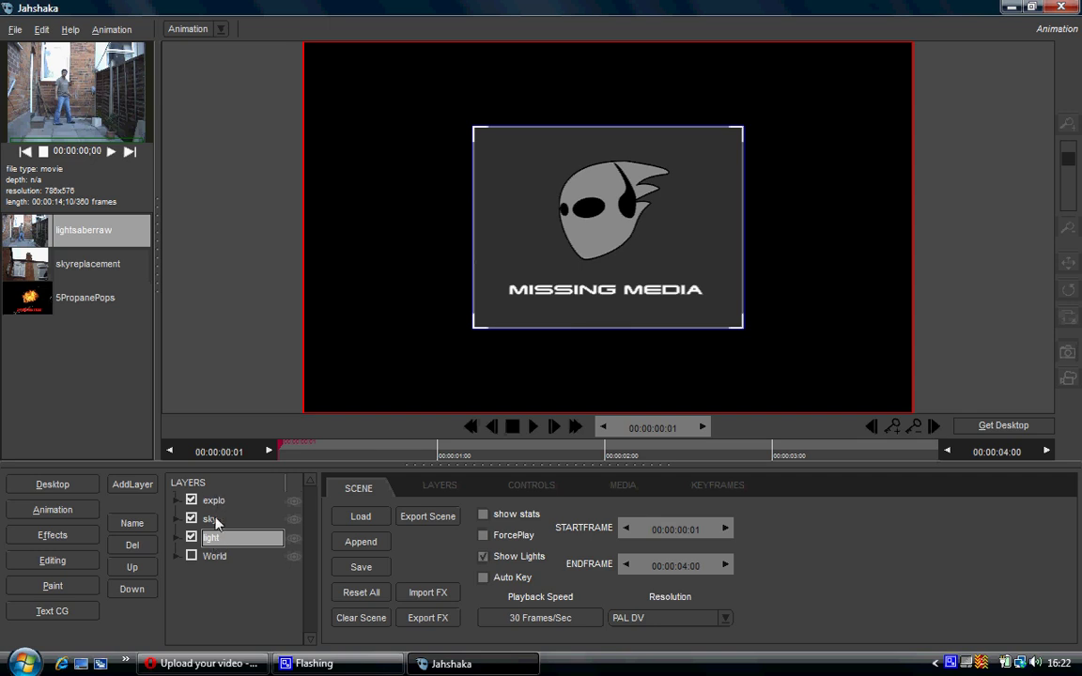
click(212, 520)
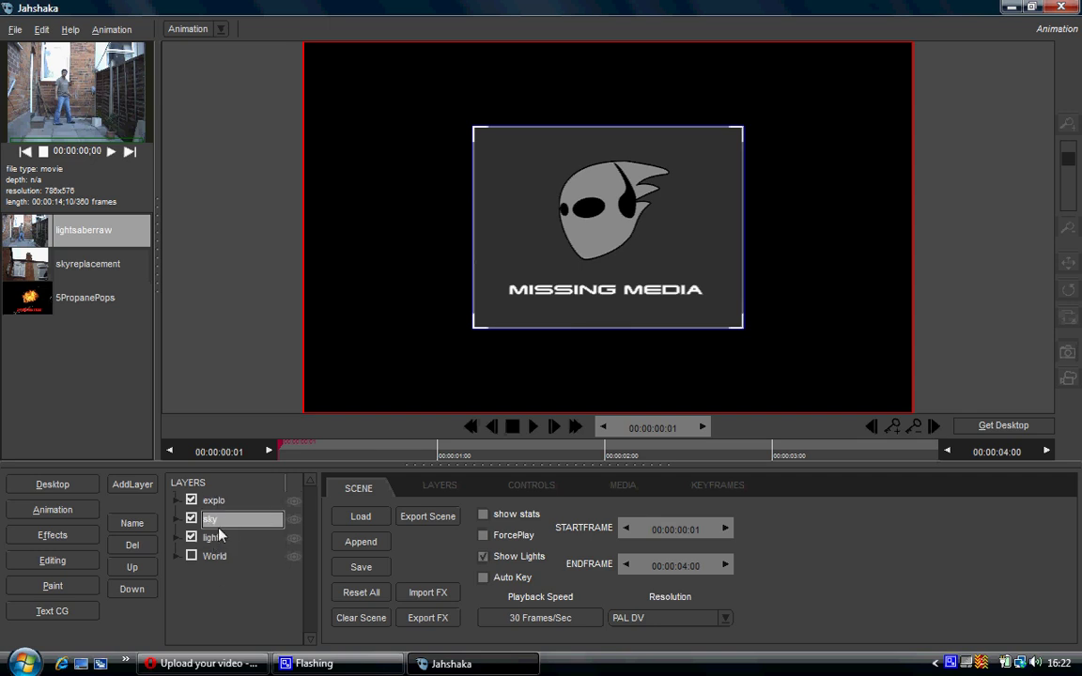
click(131, 567)
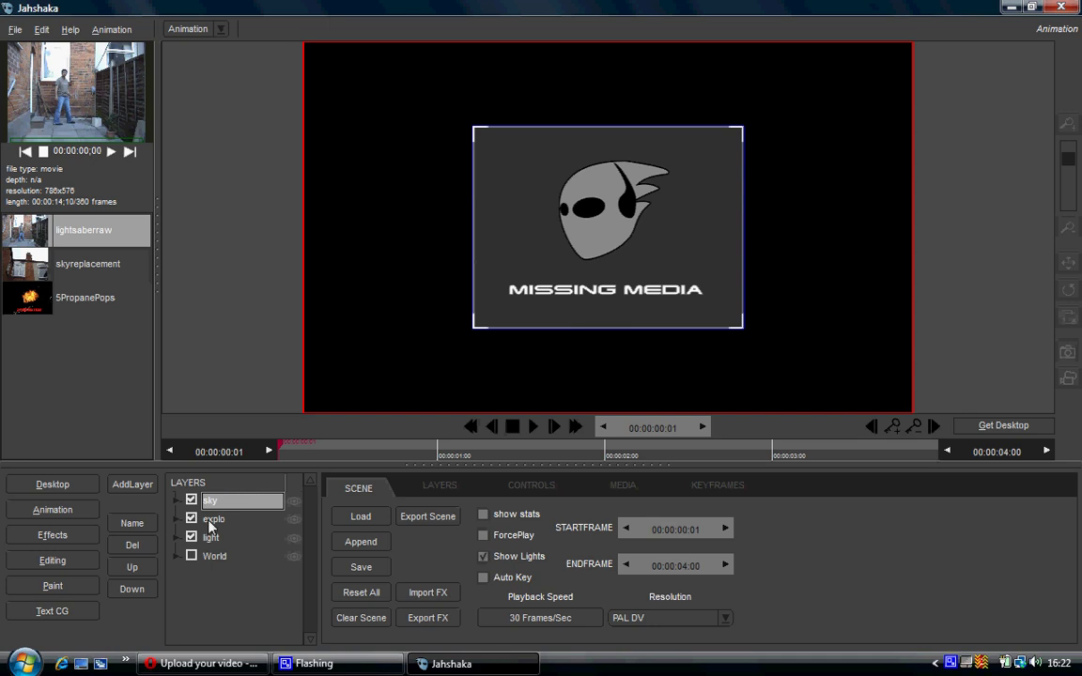
click(141, 590)
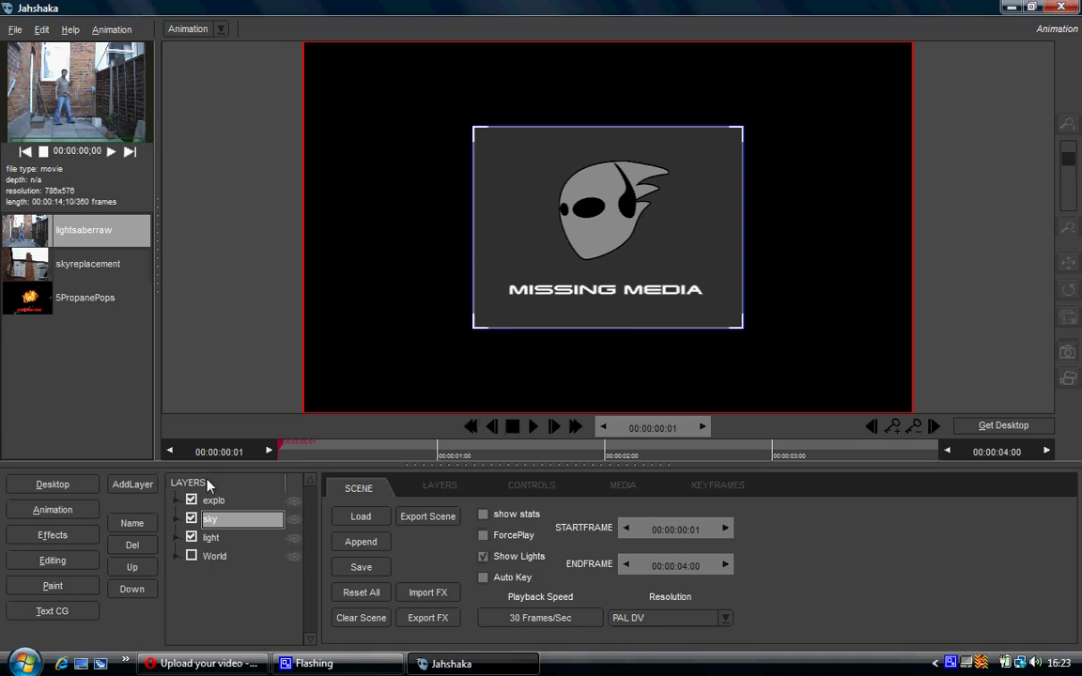
click(266, 503)
click(422, 488)
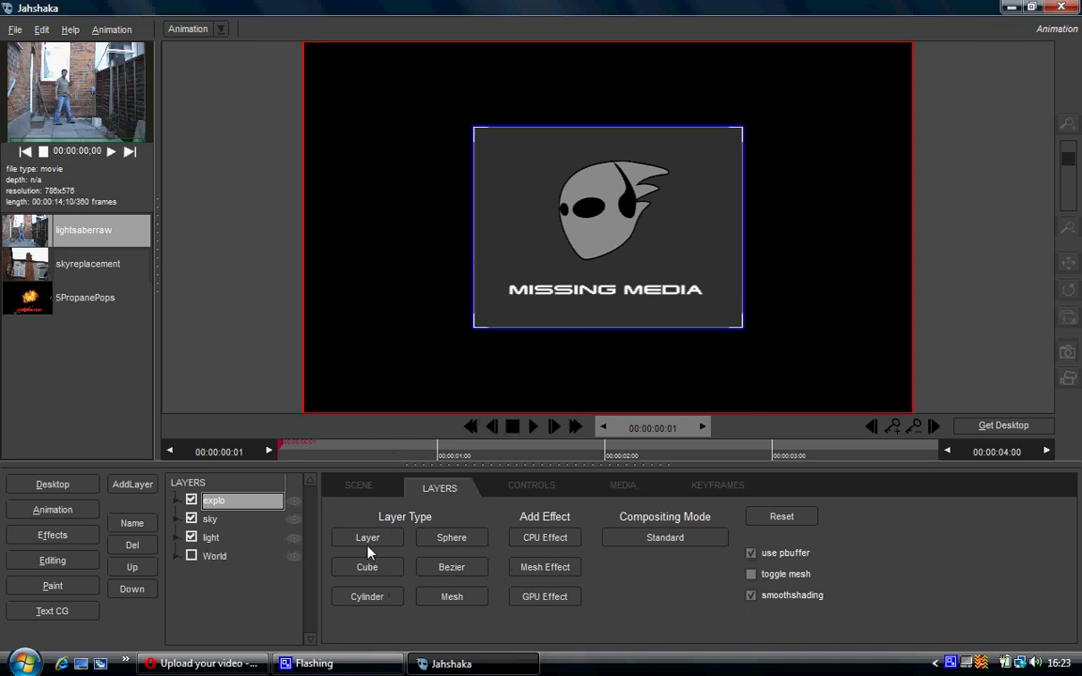
Assign lightsaberraw to light, skyreplacement to sky, and 5PropanePops to explo
click(209, 519)
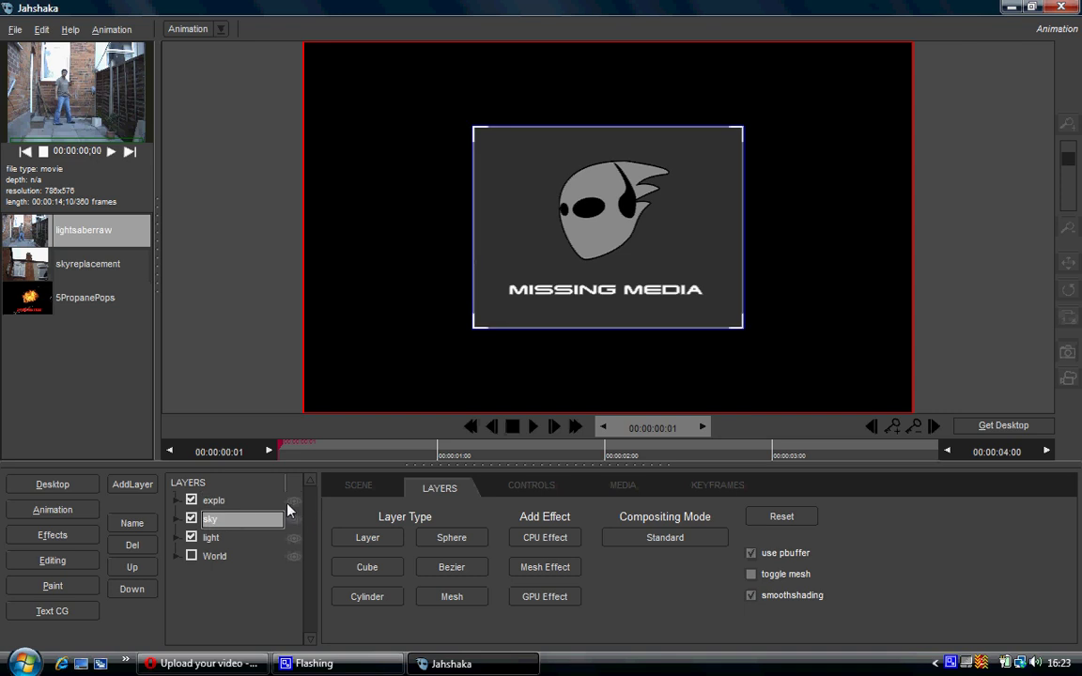
click(216, 500)
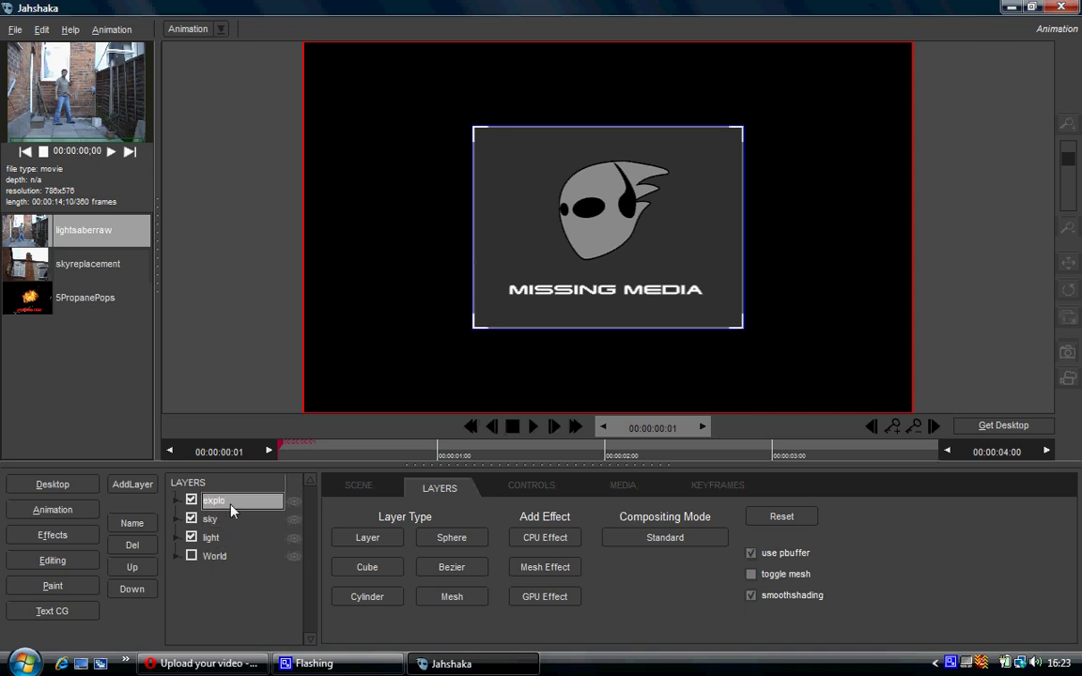
click(210, 538)
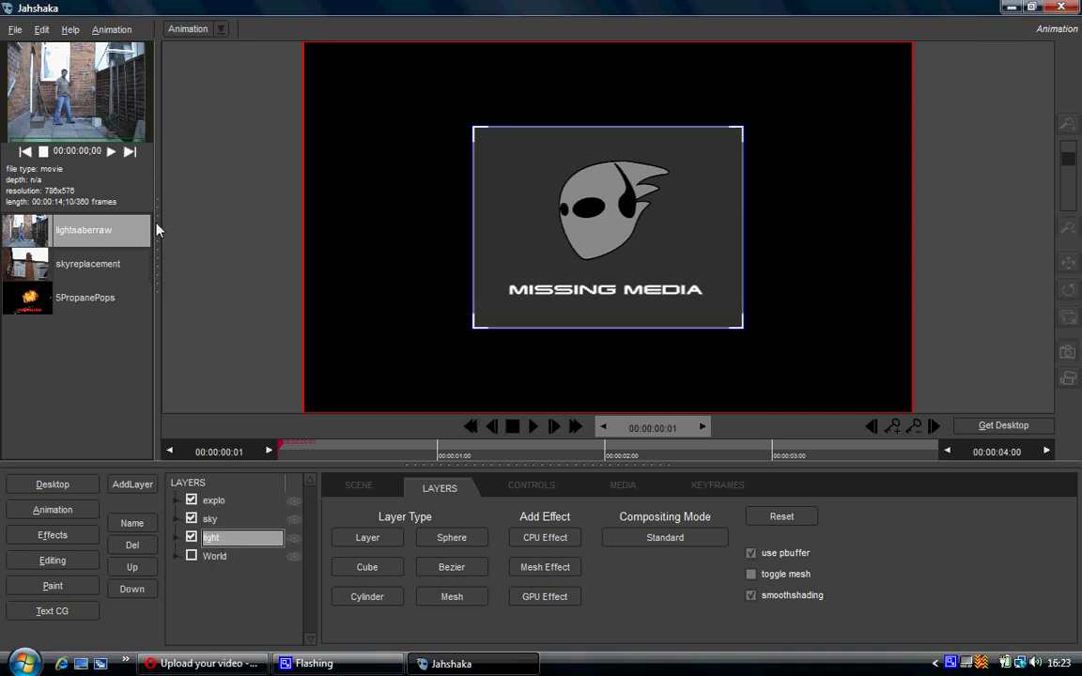
click(103, 226)
click(209, 518)
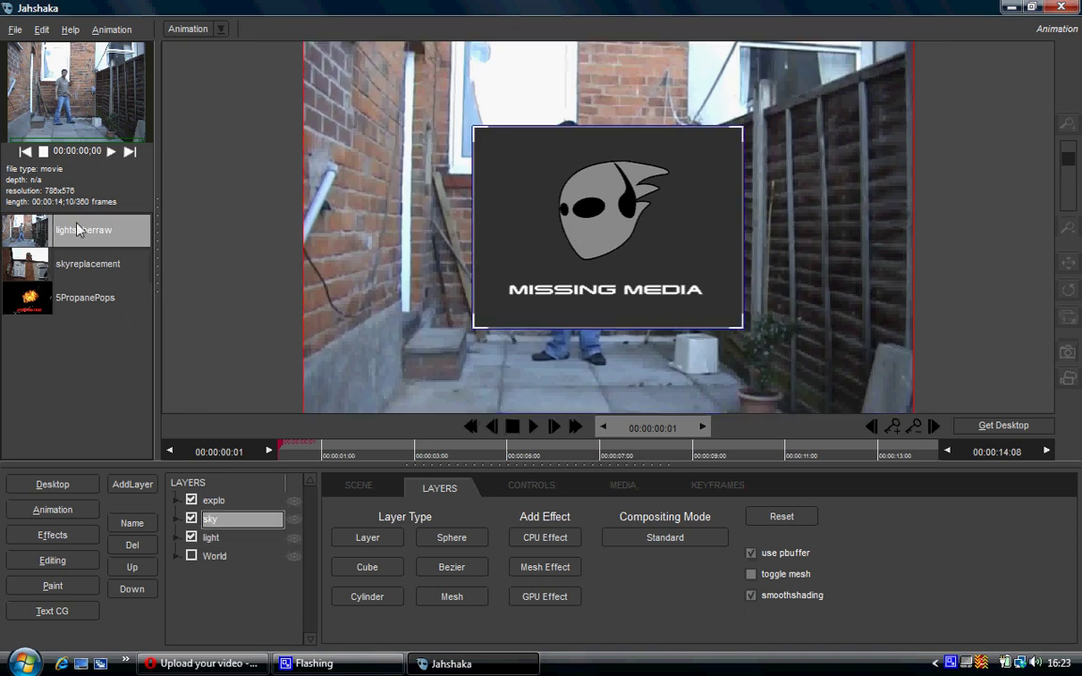
click(75, 278)
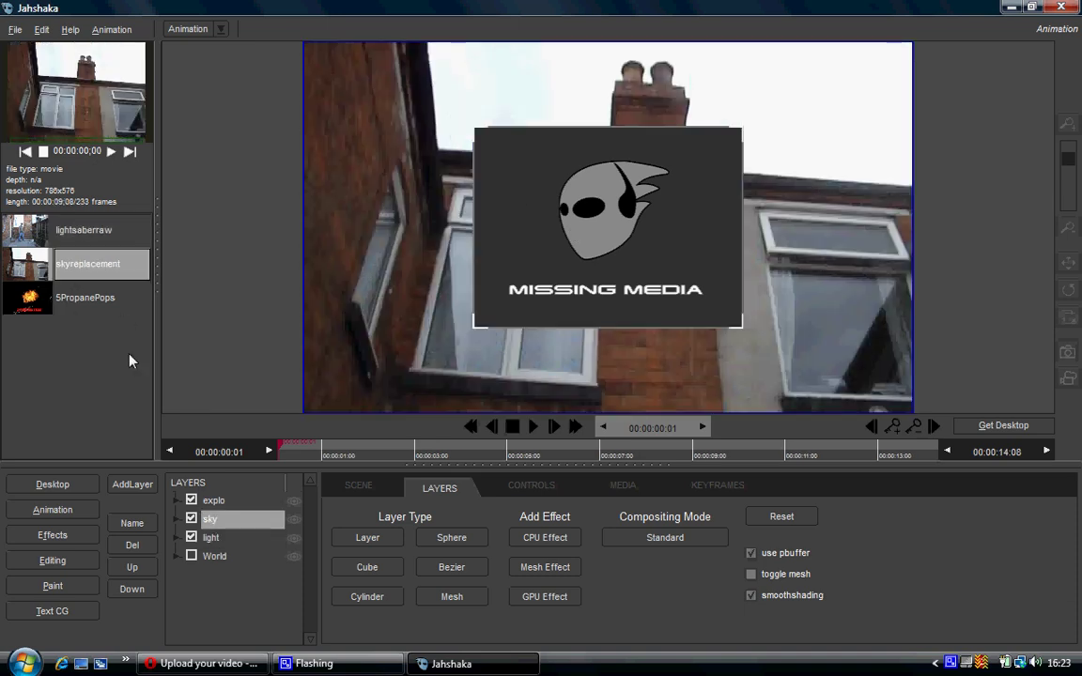
click(226, 502)
click(103, 299)
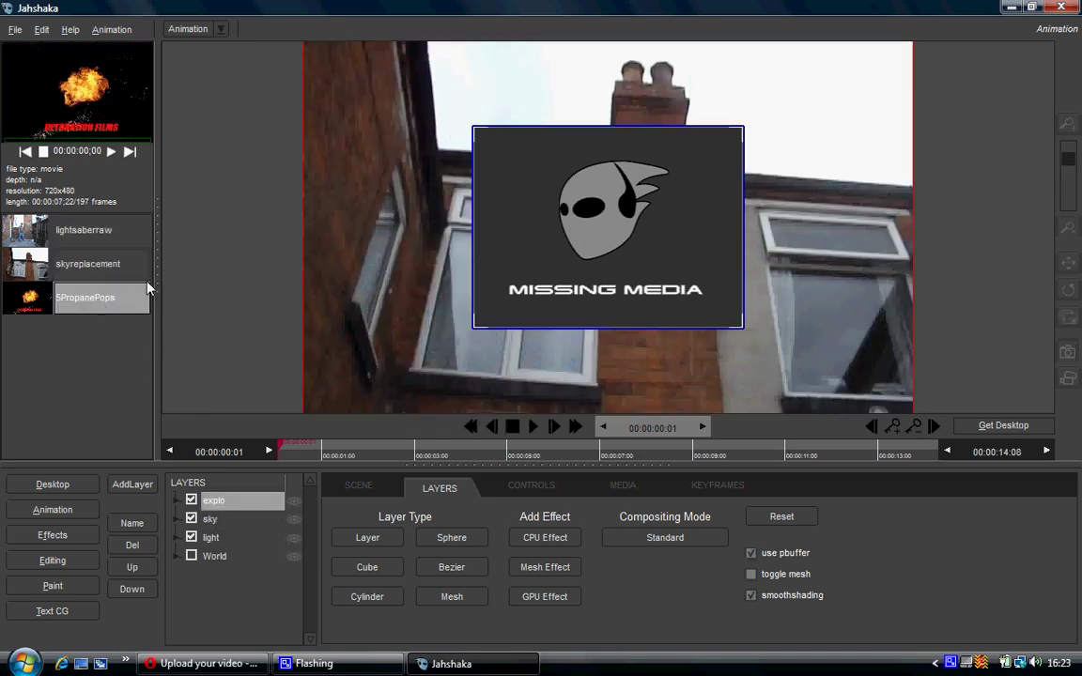
Zoom the viewer out, hide the explosion, and make the light layer a Sphere
drag(1066, 159, 1067, 177)
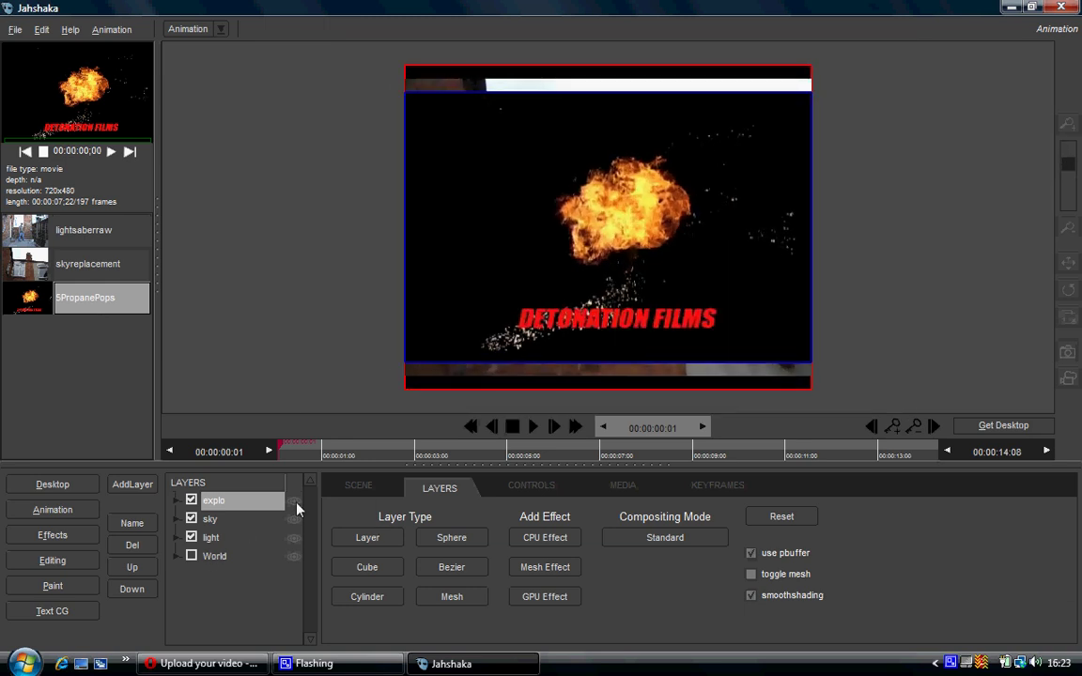
click(297, 519)
click(297, 538)
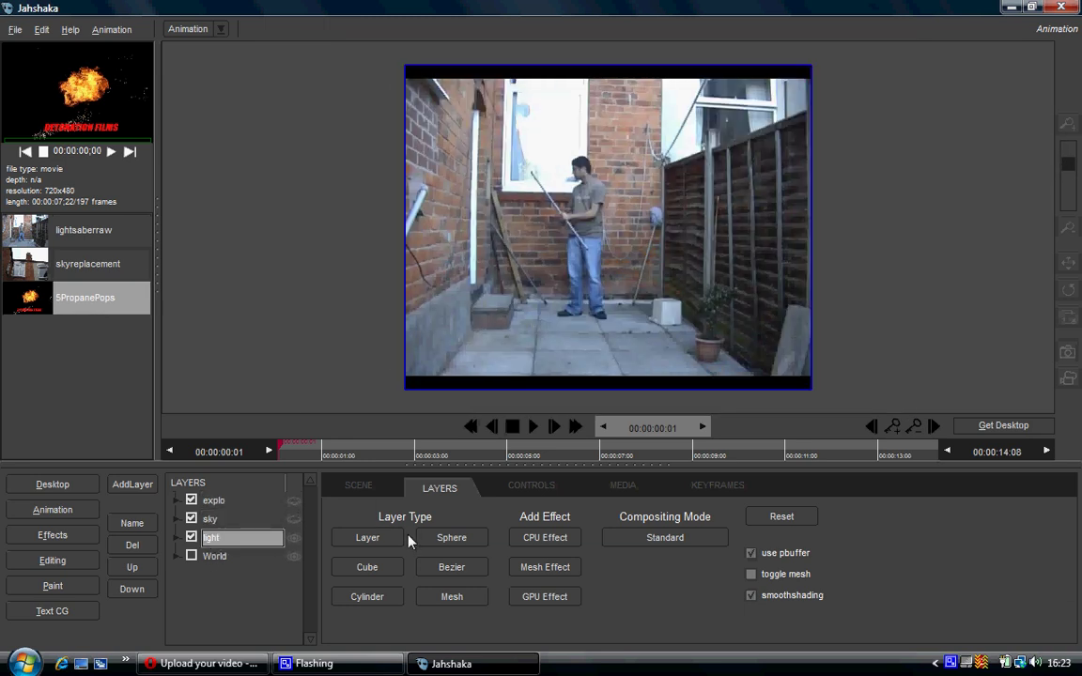
click(449, 543)
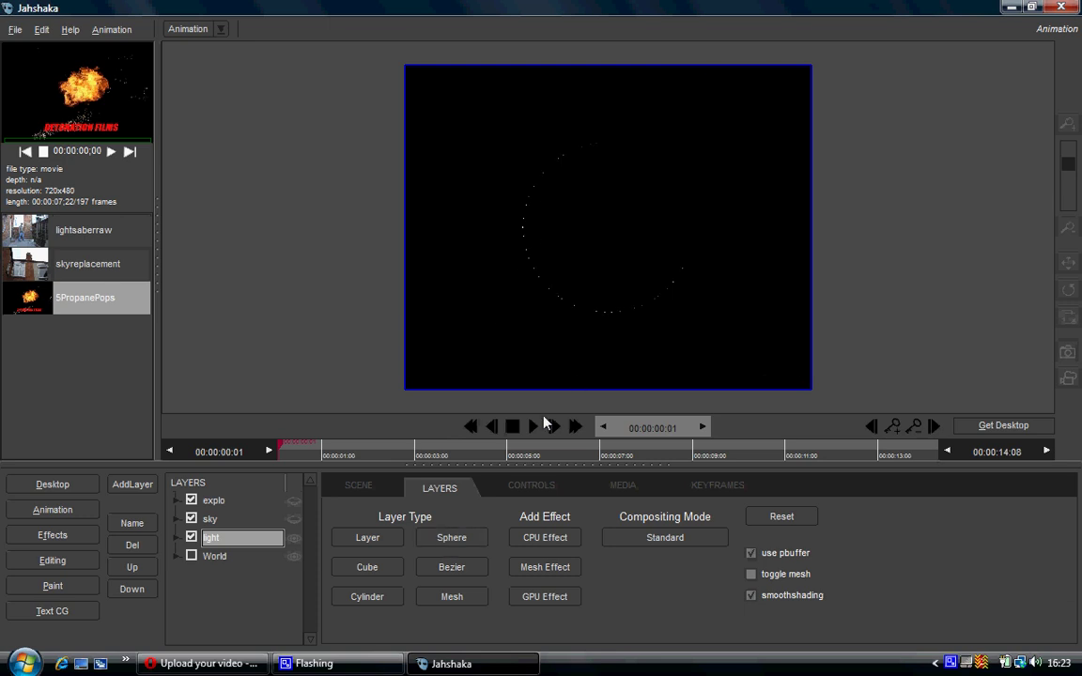
Rotate the light sphere to X 251, Y -19, Z 67 and stretch its X scale
click(528, 485)
drag(458, 540, 592, 385)
drag(447, 553, 389, 481)
drag(448, 597, 519, 487)
mouse_move(741, 543)
mouse_down()
mouse_move(610, 549)
mouse_move(906, 500)
mouse_move(761, 515)
mouse_move(749, 537)
mouse_up()
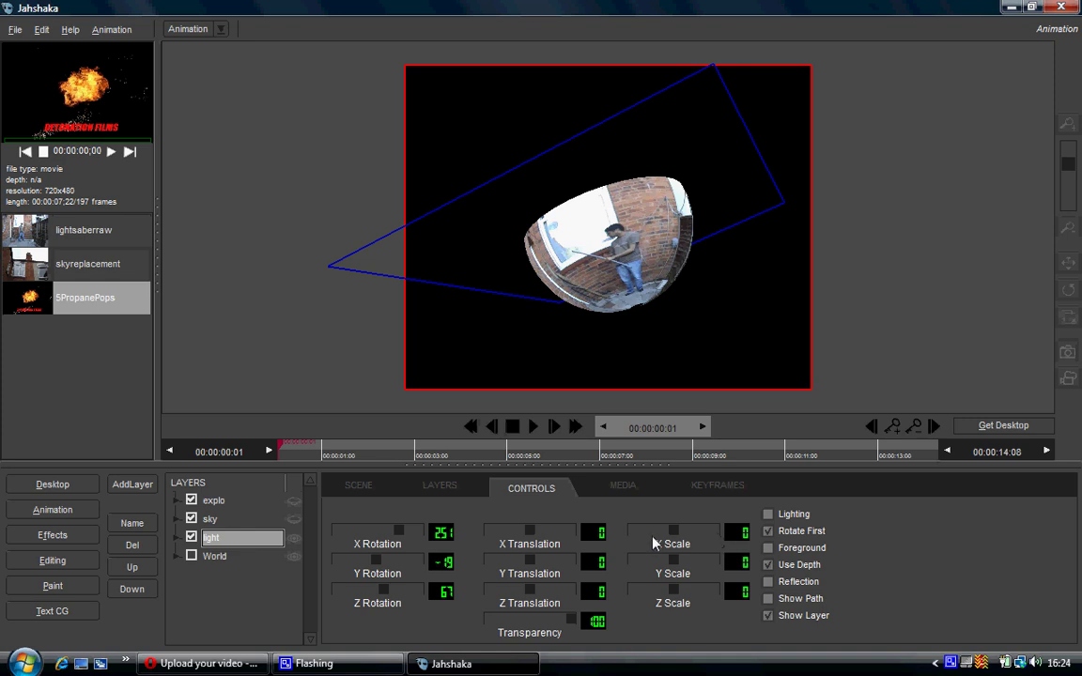
Try the light layer as a Cube, then a Cylinder, then back to a flat Mesh plane
click(428, 486)
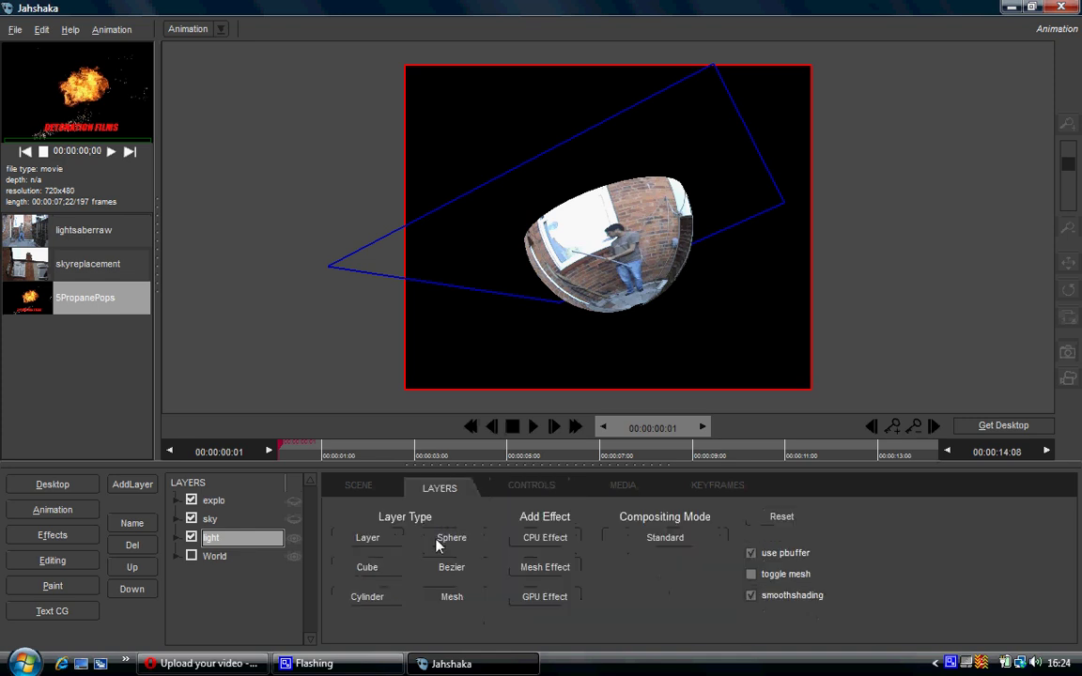
click(366, 572)
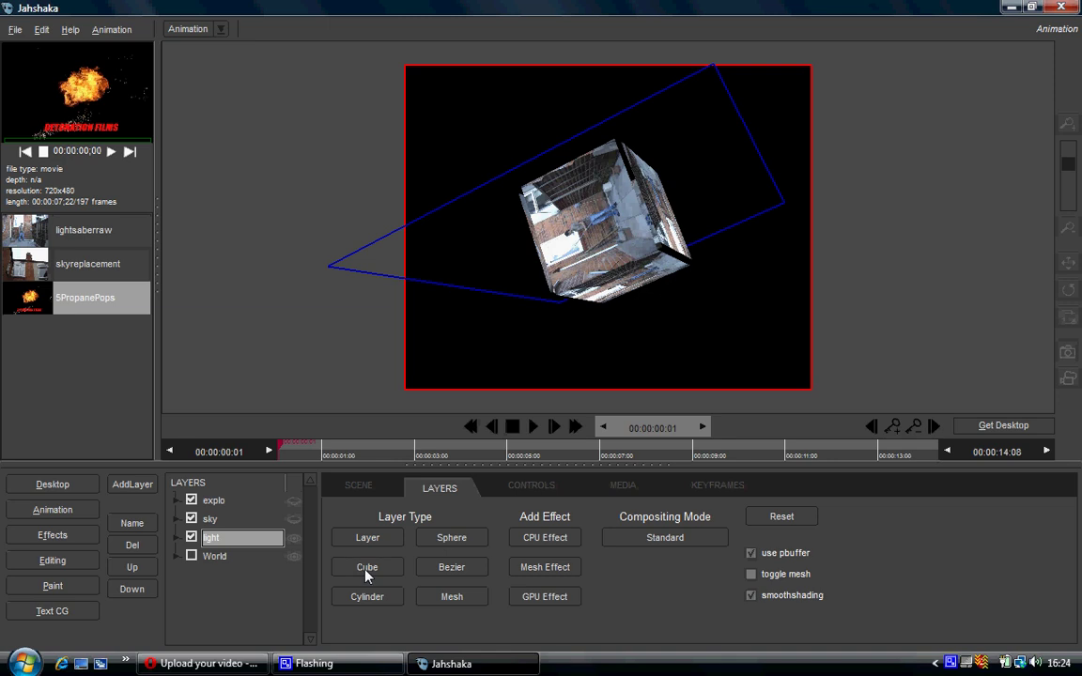
click(394, 599)
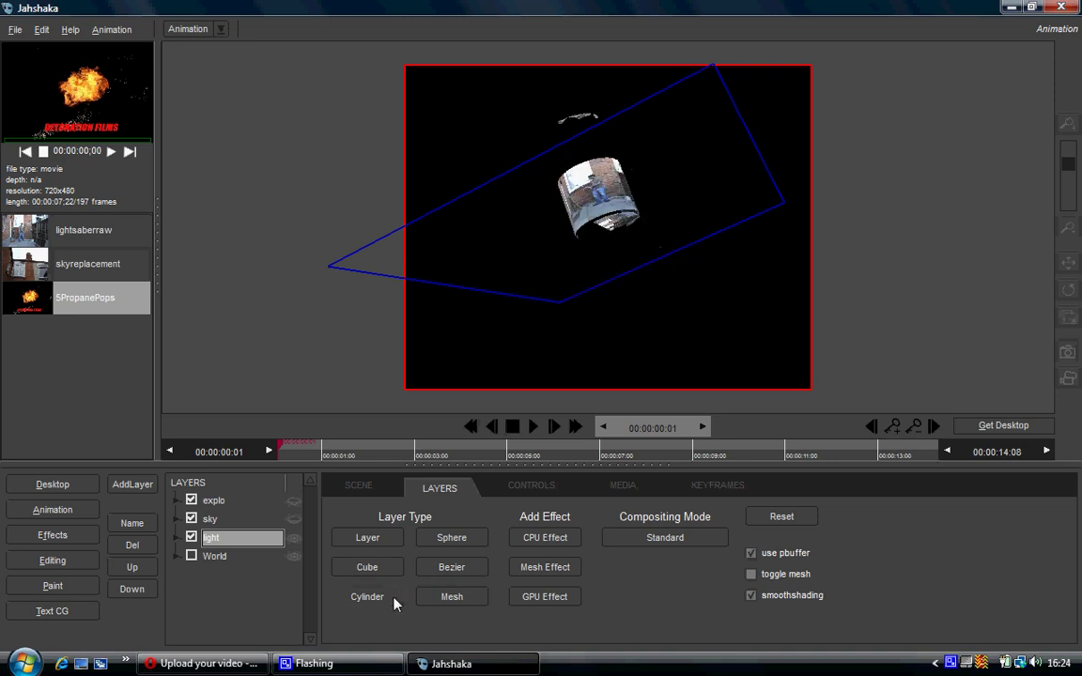
click(466, 602)
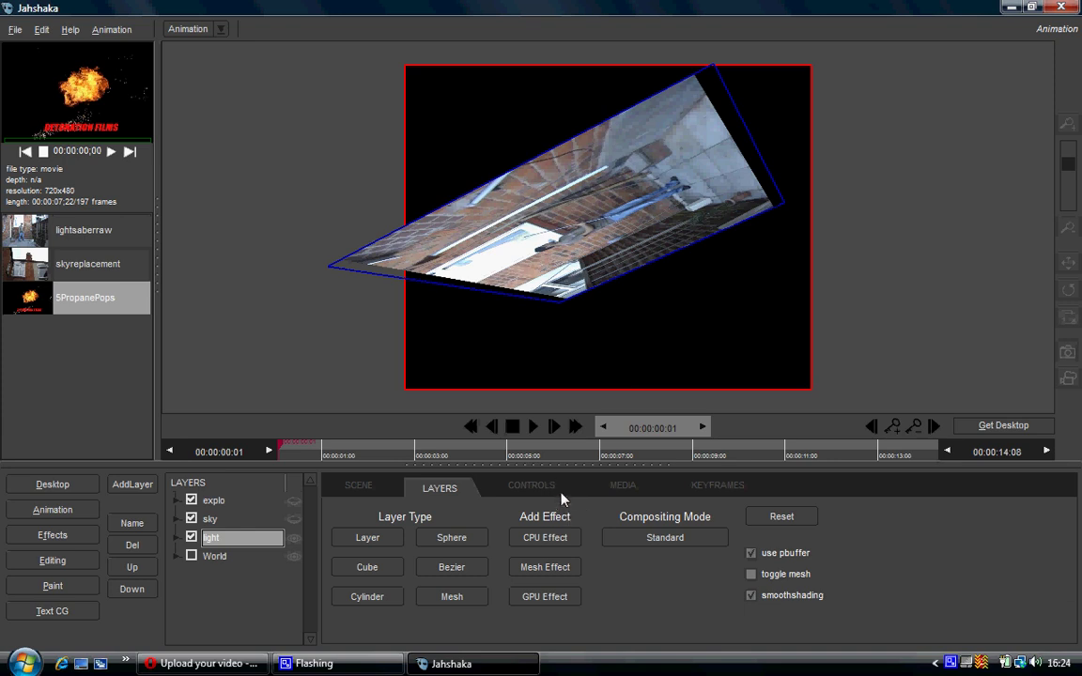
Reset the plane's rotations, then tilt it to X -54 and Z 2 like a floor
click(556, 493)
drag(449, 561, 444, 588)
click(441, 592)
drag(435, 534, 395, 527)
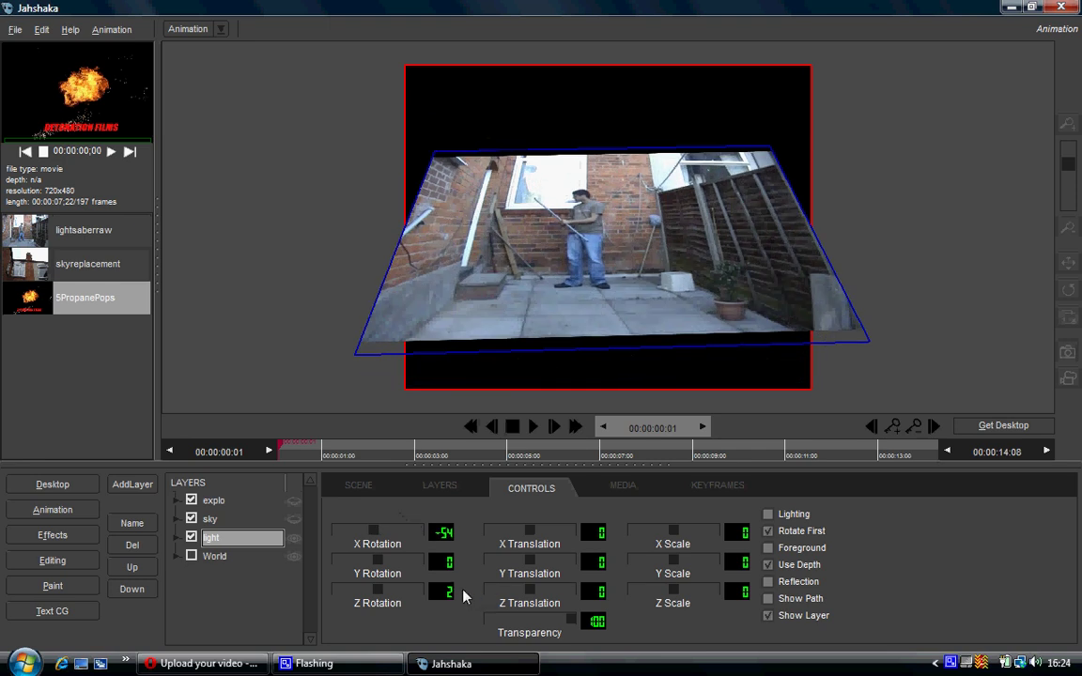
drag(438, 590, 433, 590)
click(433, 490)
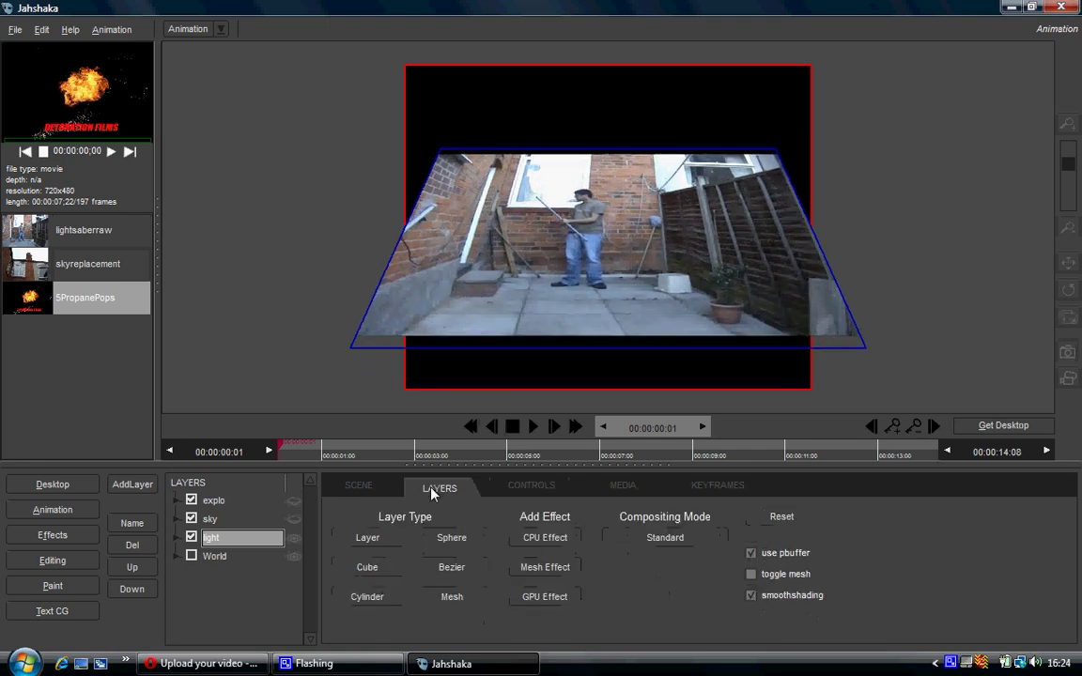
Add a Ripple RT mesh effect to the light layer and increase its RippleRadius
click(532, 571)
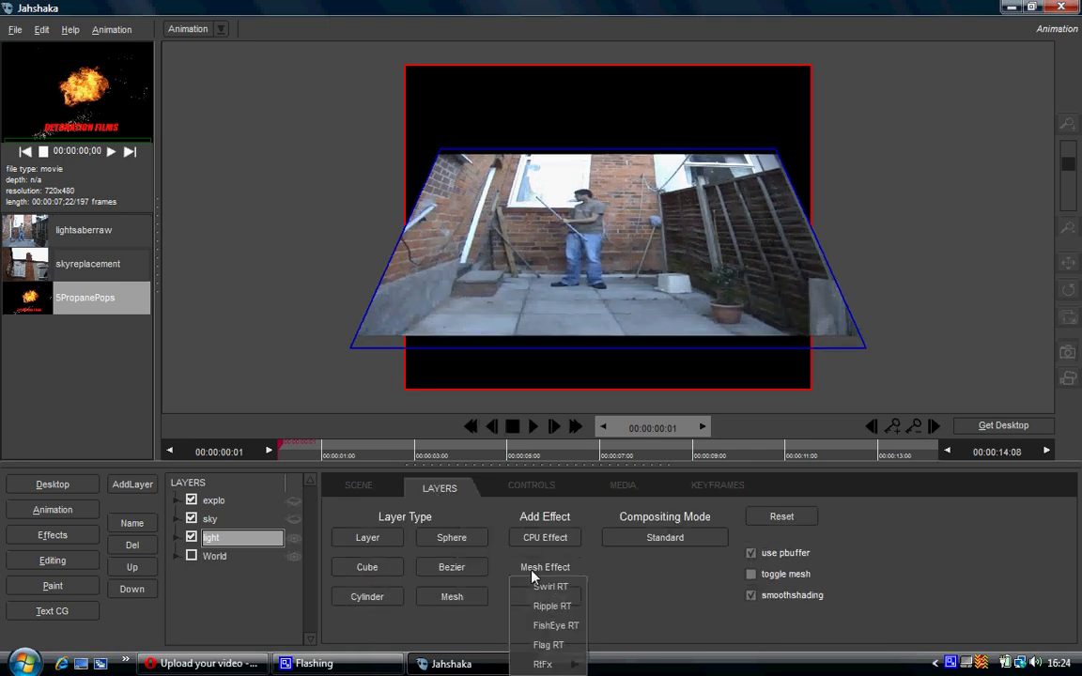
click(572, 607)
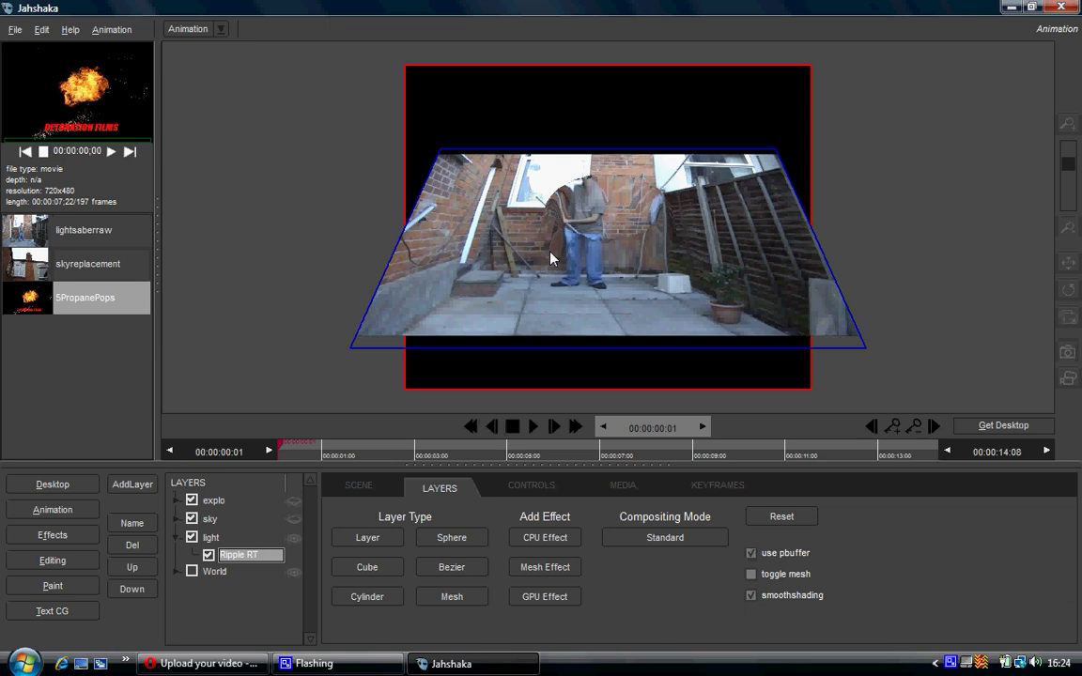
click(545, 486)
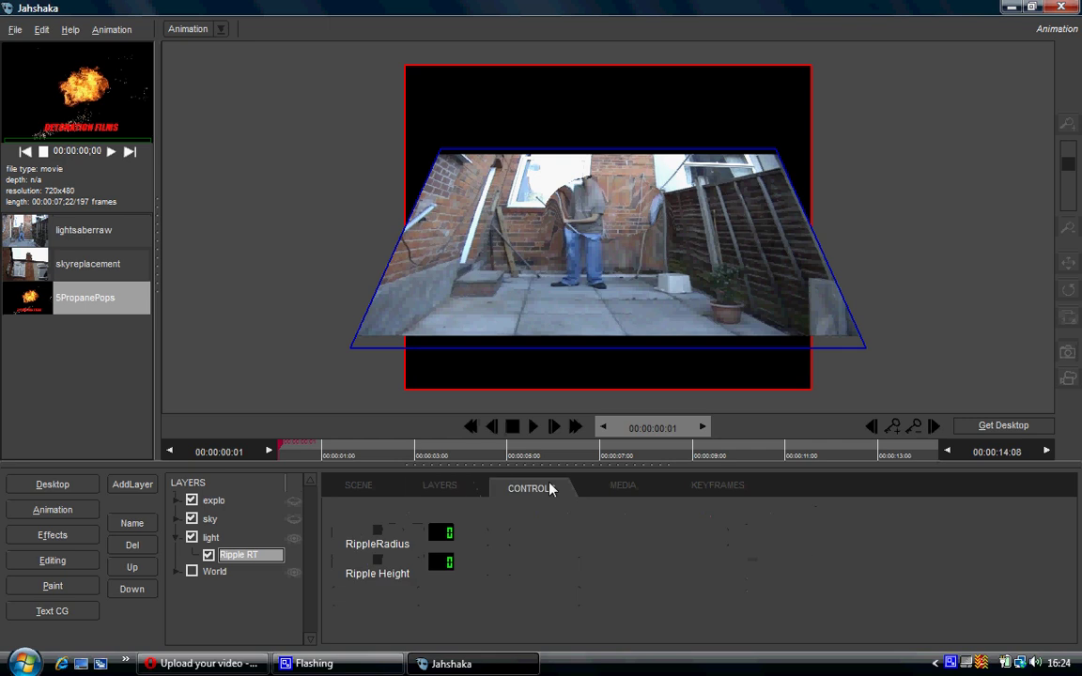
mouse_move(379, 534)
mouse_down()
mouse_move(390, 537)
mouse_move(377, 538)
mouse_up()
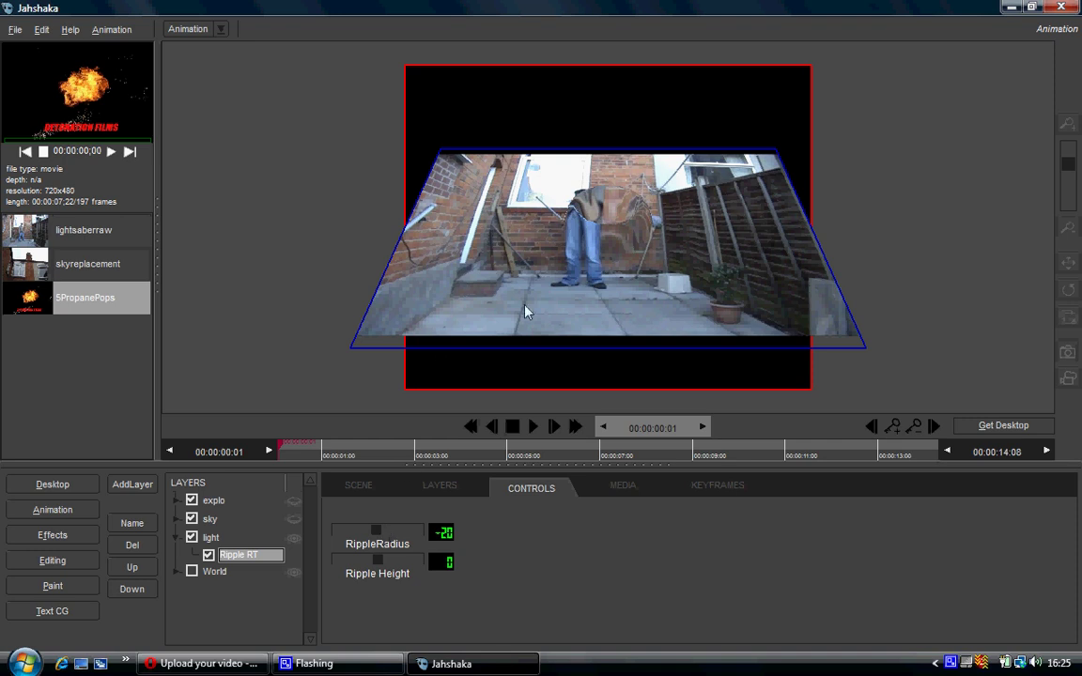
click(235, 519)
click(224, 537)
click(440, 486)
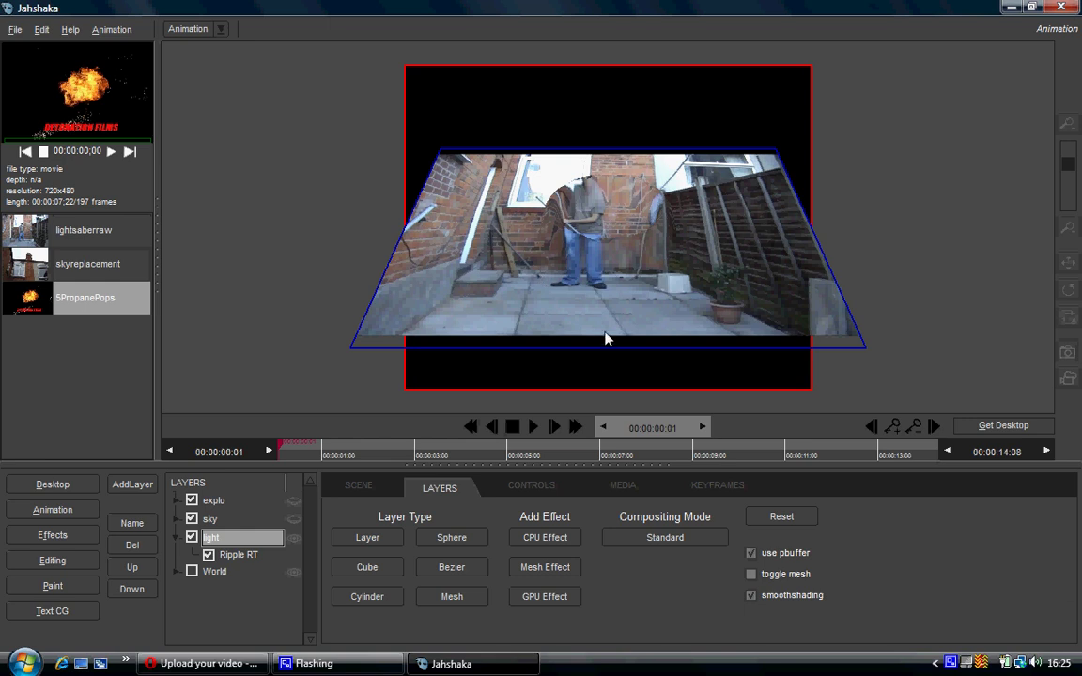
Add Swirl RT and FishEye RT mesh effects to the light layer and browse the CPU effects
click(532, 569)
click(528, 600)
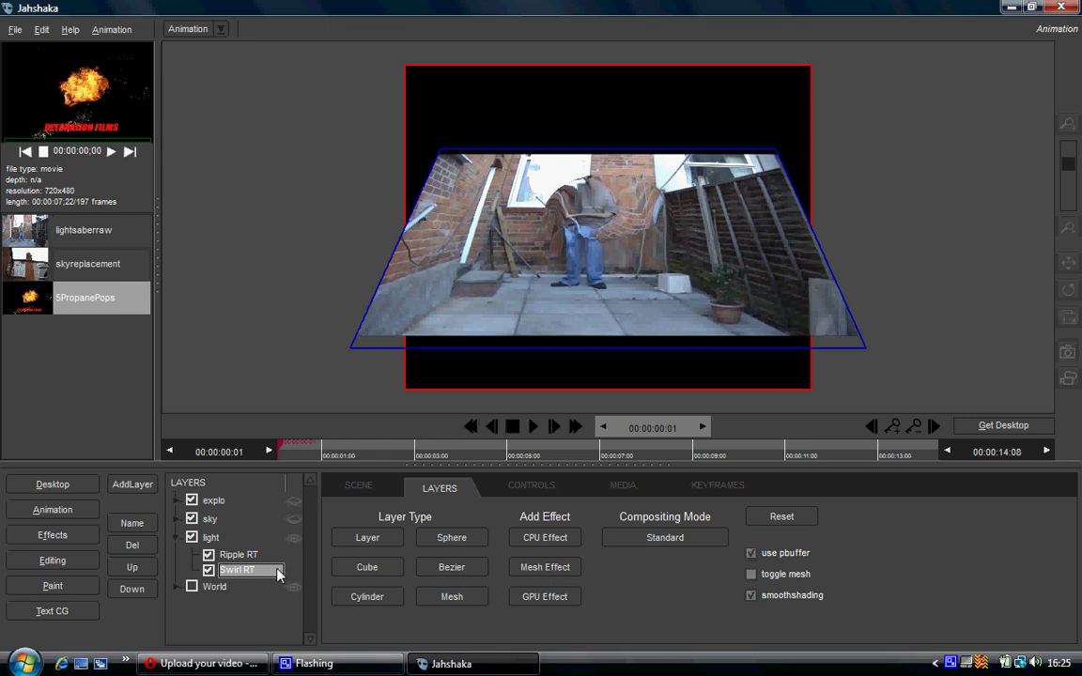
click(561, 569)
click(549, 622)
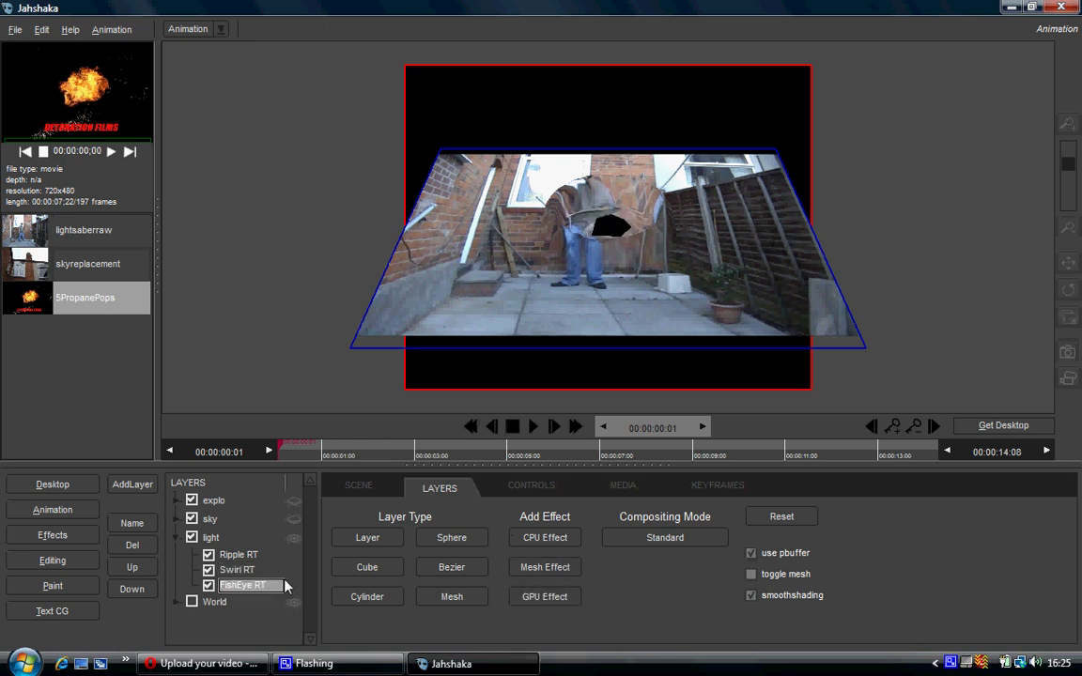
click(550, 541)
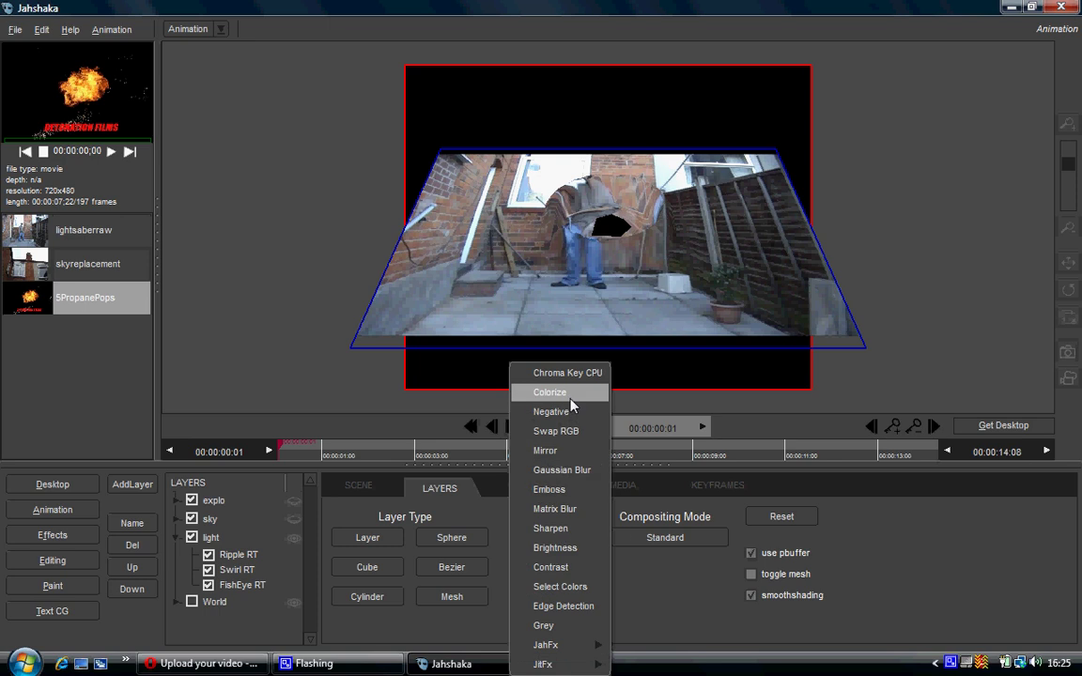
click(538, 574)
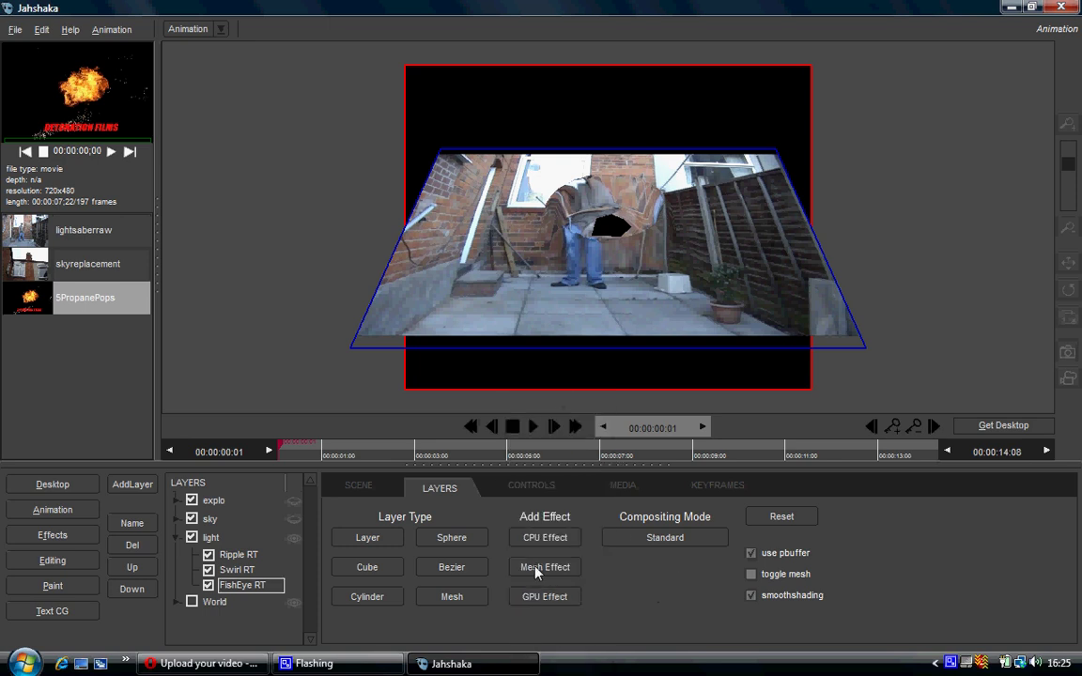
Delete Ripple RT, move FishEye RT above Swirl RT, then delete both
click(238, 554)
click(132, 545)
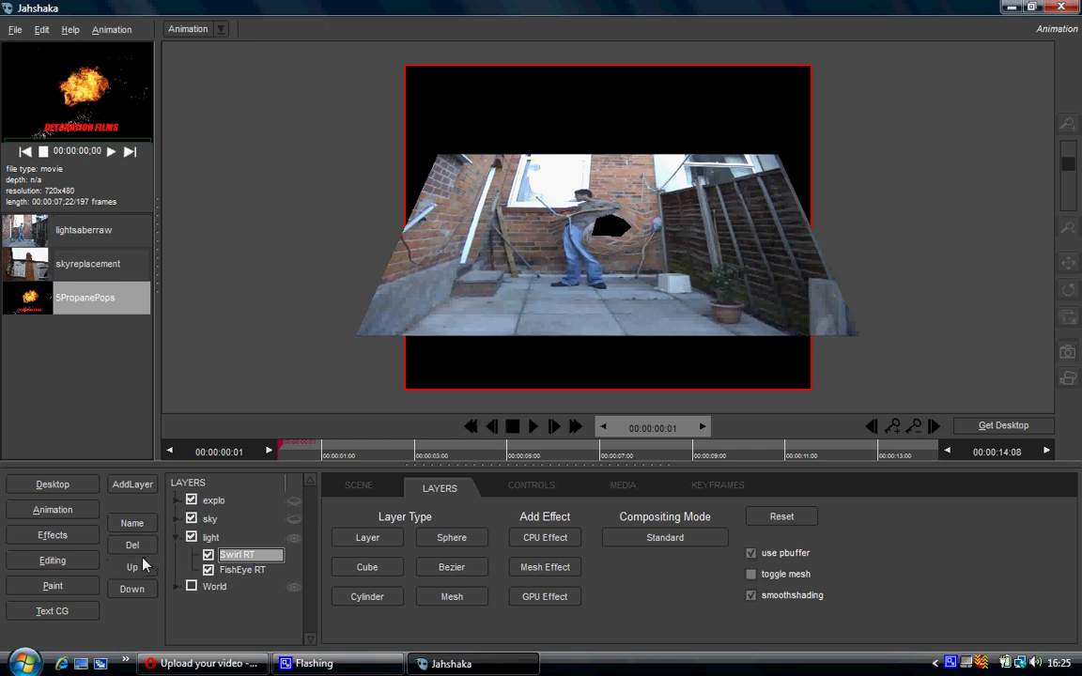
click(242, 572)
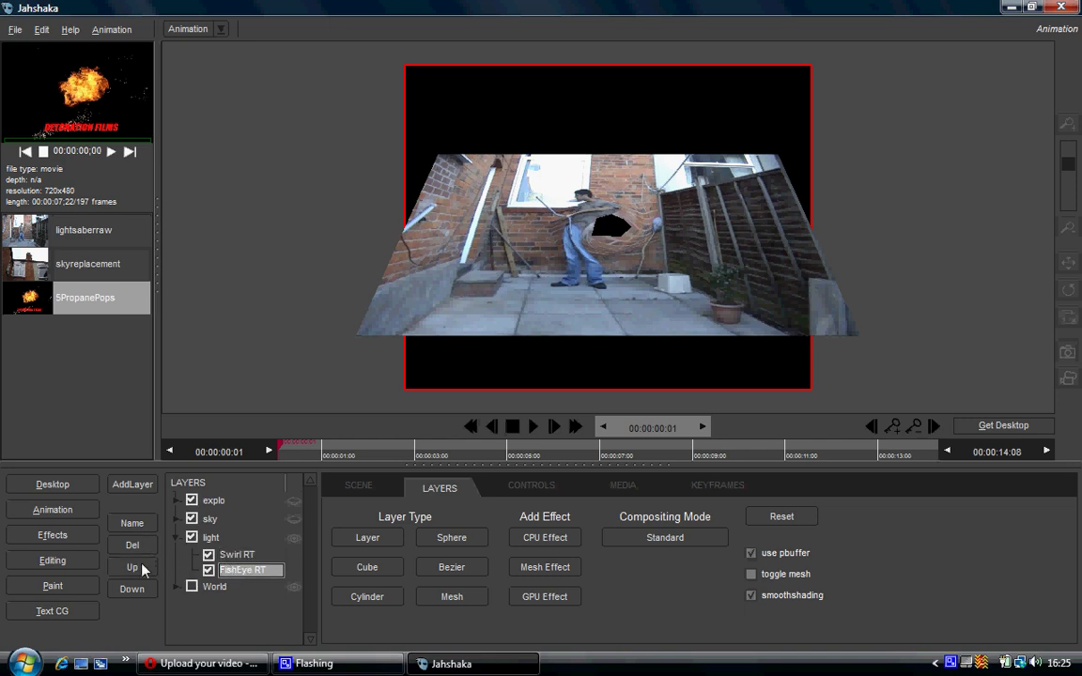
click(132, 567)
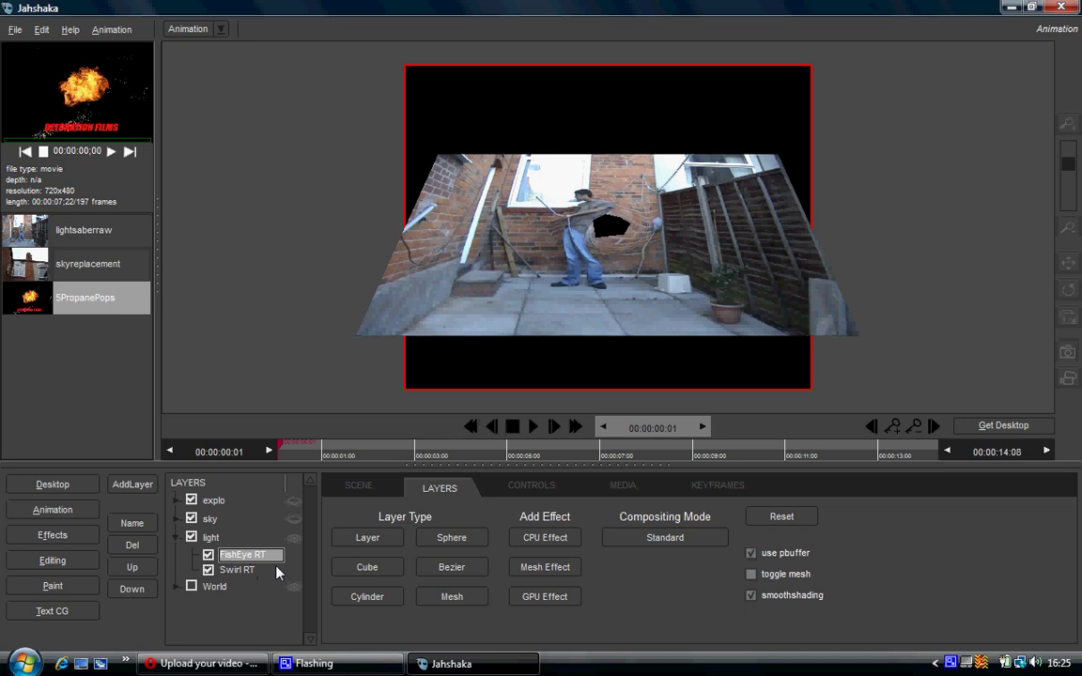
click(237, 571)
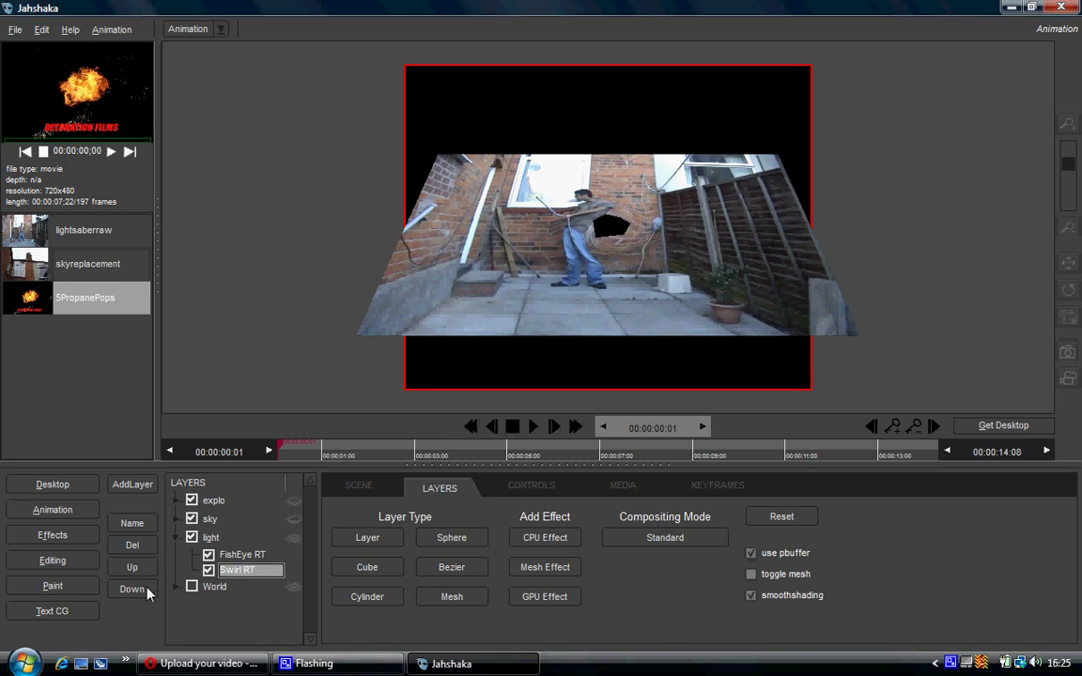
click(141, 546)
click(241, 555)
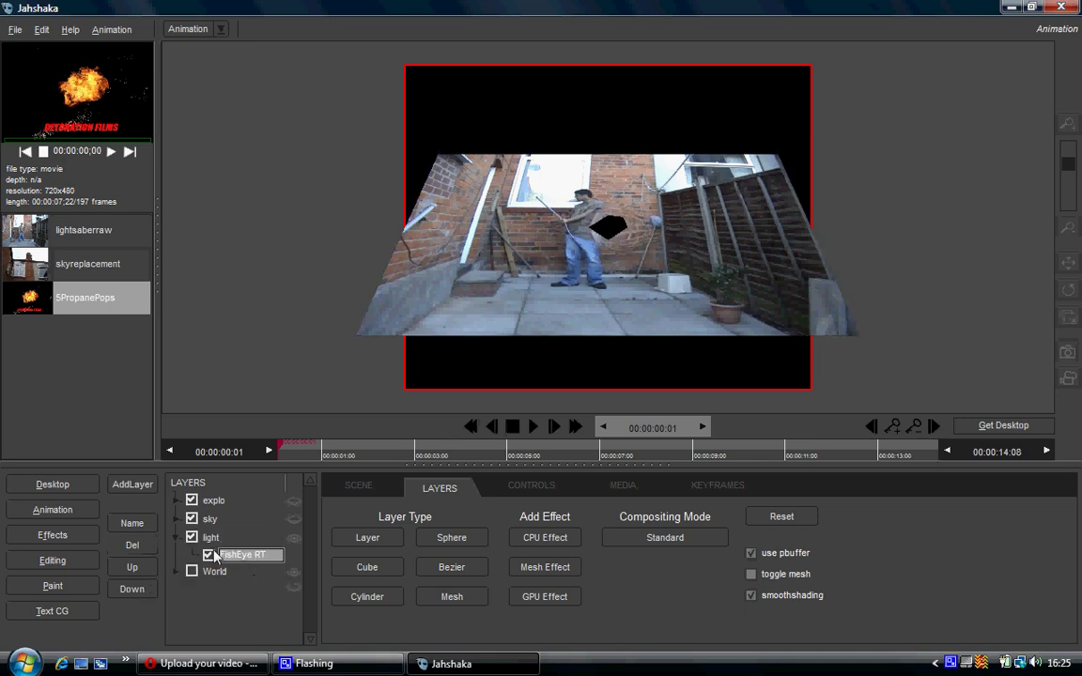
click(132, 546)
click(526, 567)
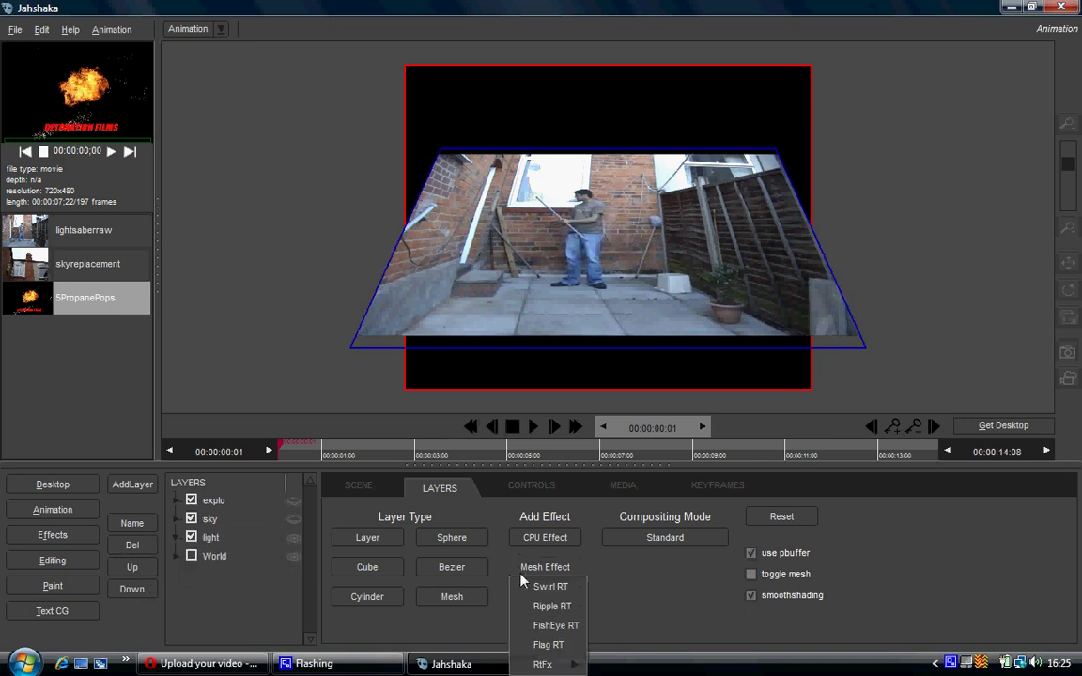
Apply Flag RT, scale the light clip to -50 and move it to -170, 130 upper-left
click(562, 646)
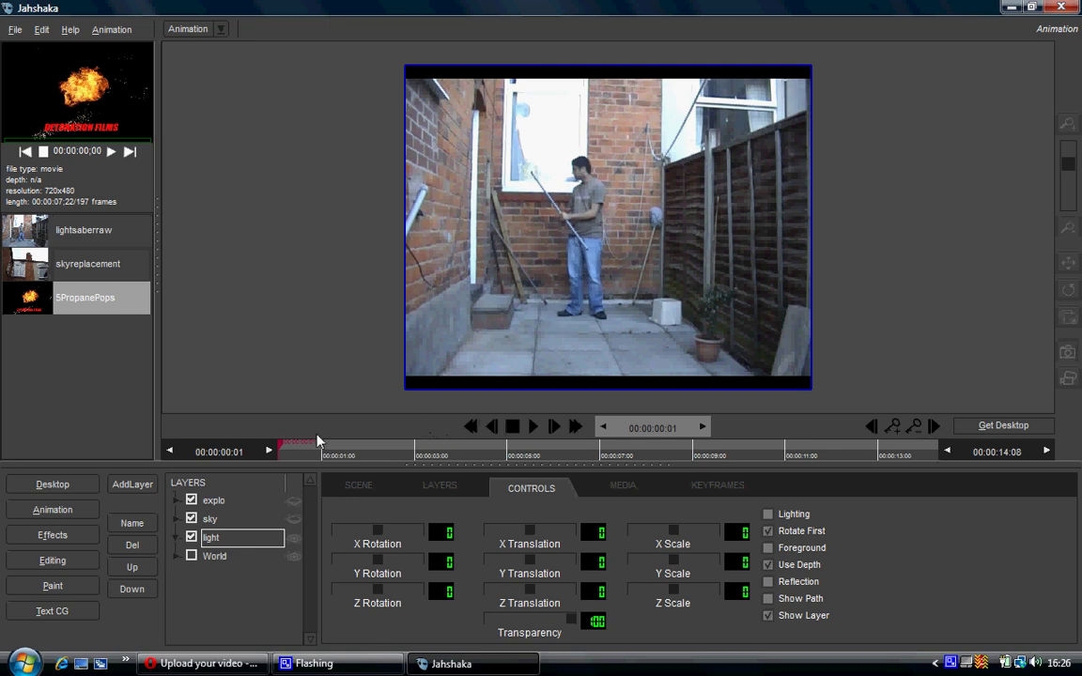
mouse_move(280, 449)
mouse_down()
mouse_move(309, 450)
mouse_move(272, 448)
mouse_up()
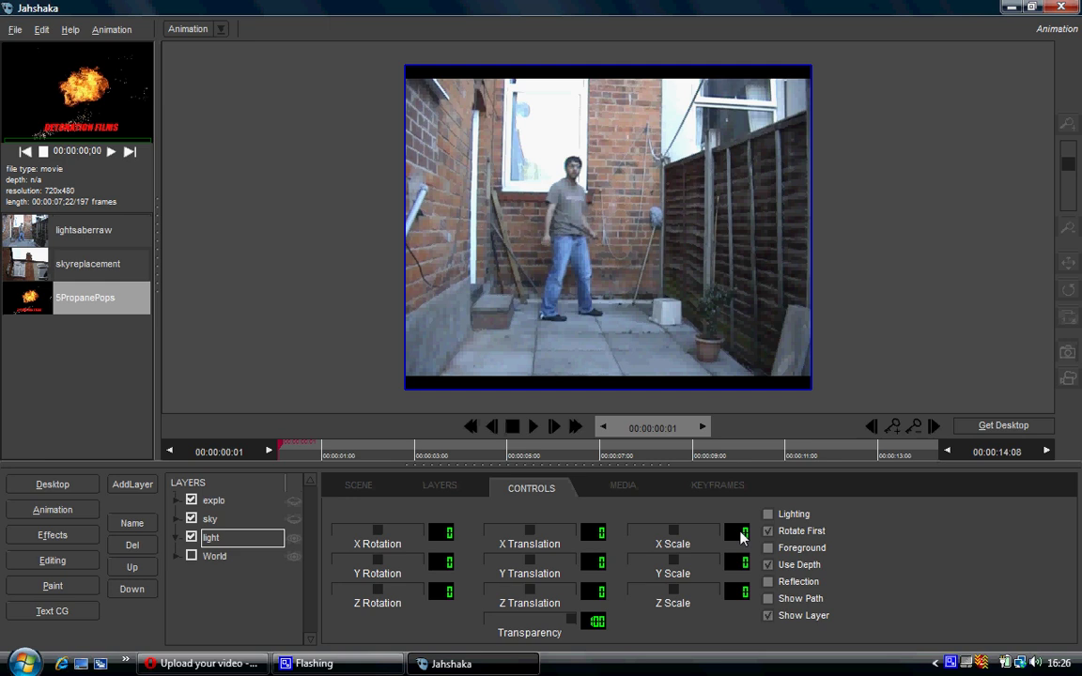
drag(742, 536, 703, 566)
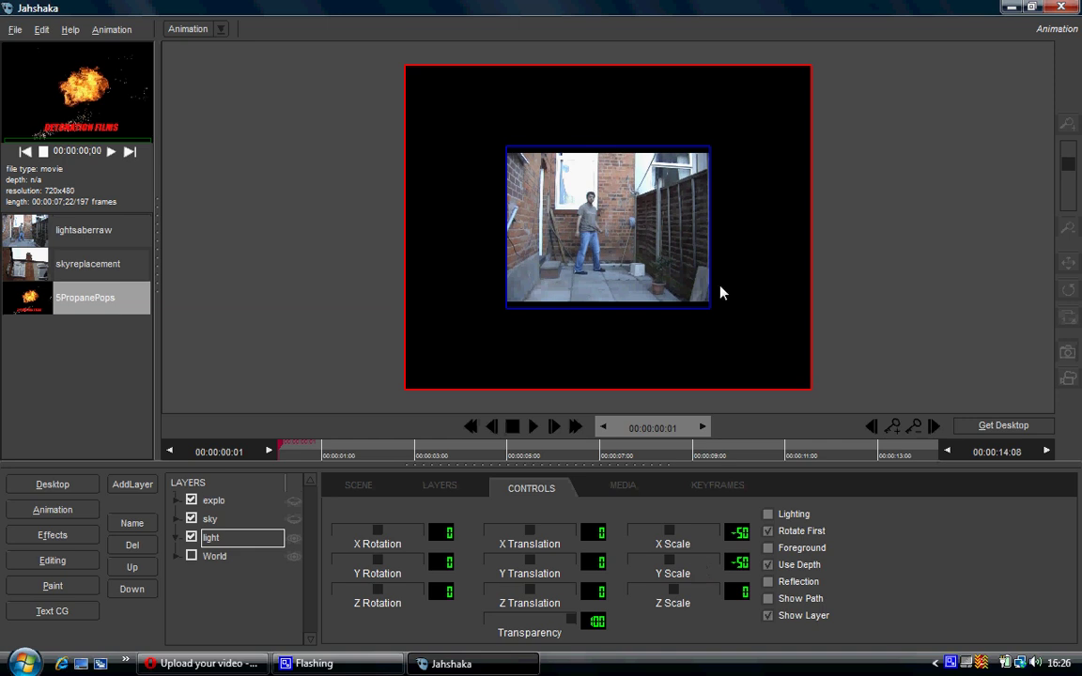
drag(680, 263, 500, 171)
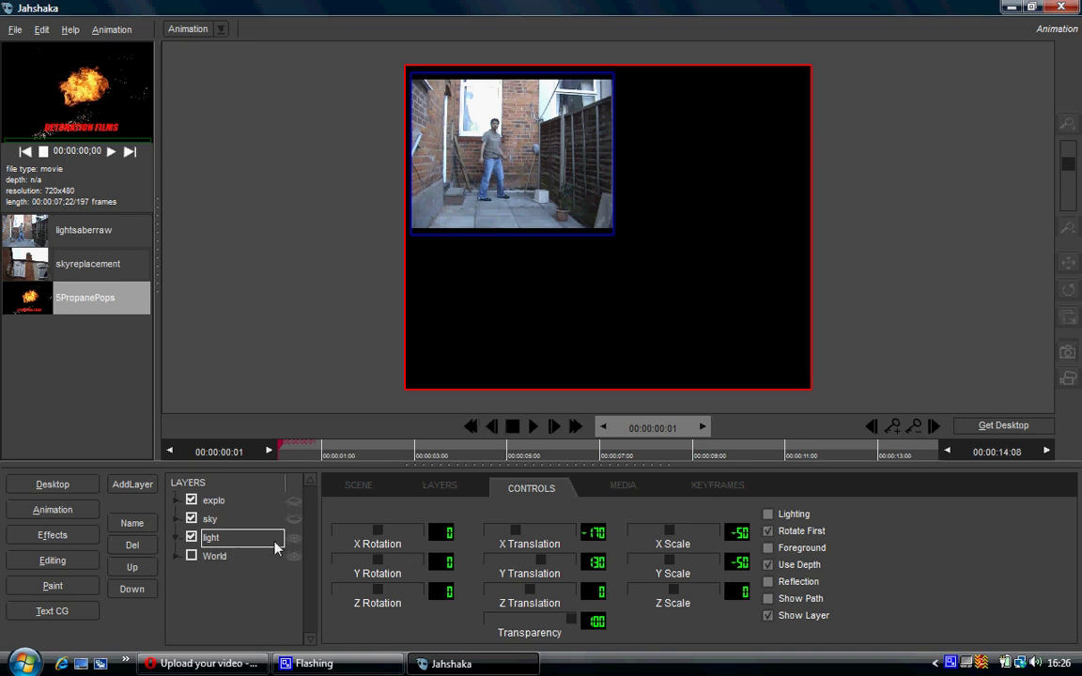
click(295, 520)
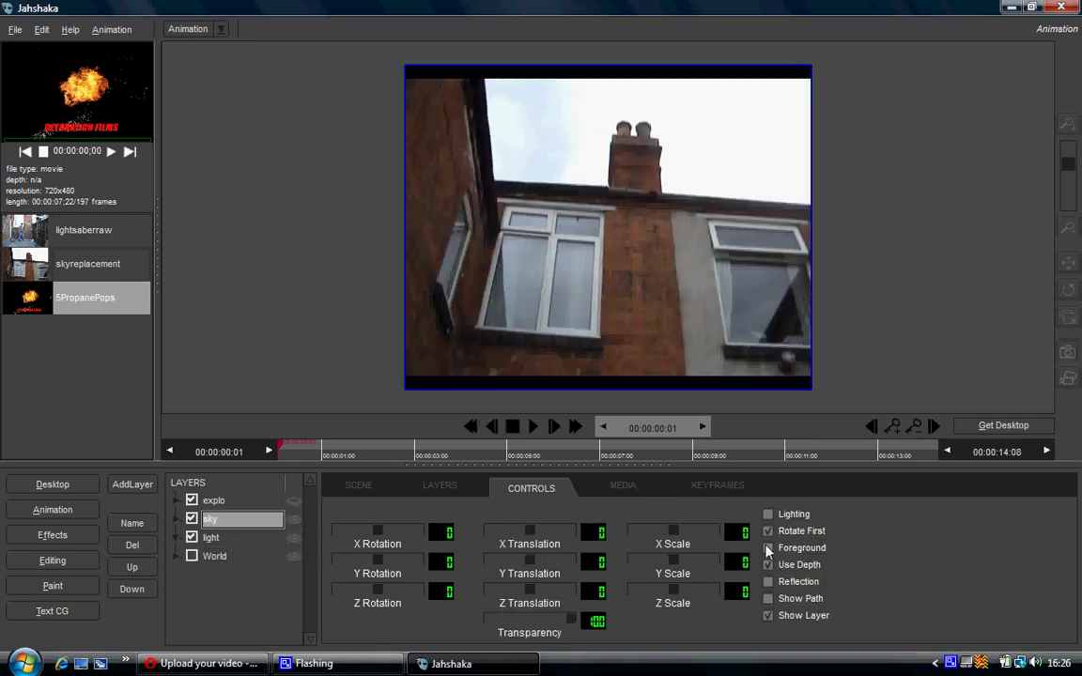
Set the sky layer's X and Y Scale to -50 using the value calculator
click(738, 533)
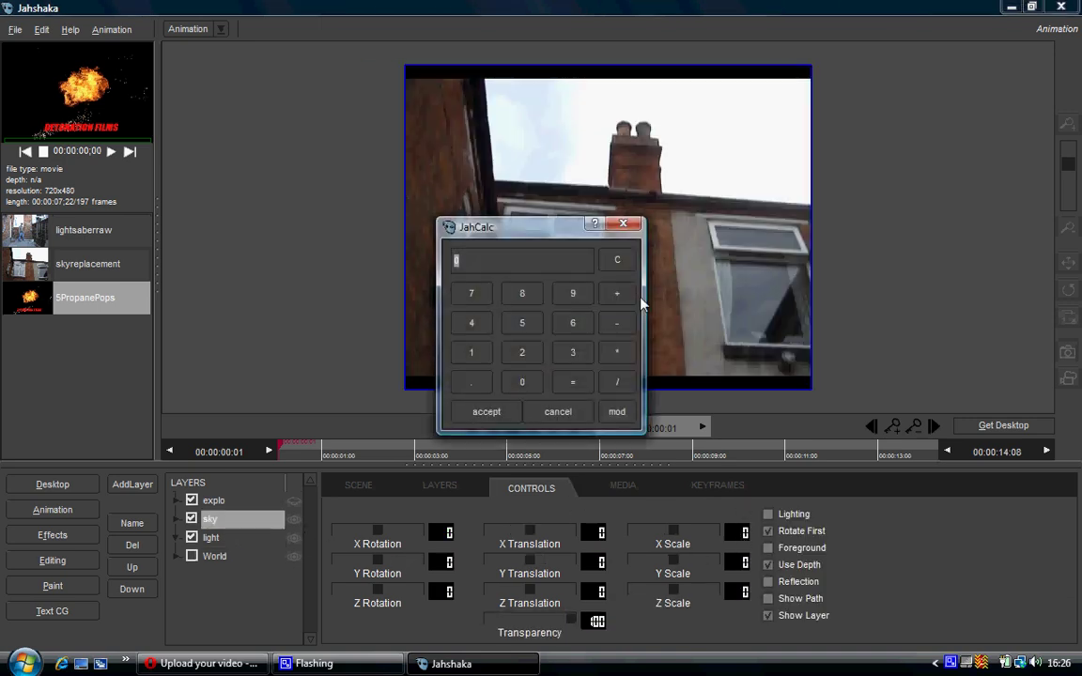
click(623, 223)
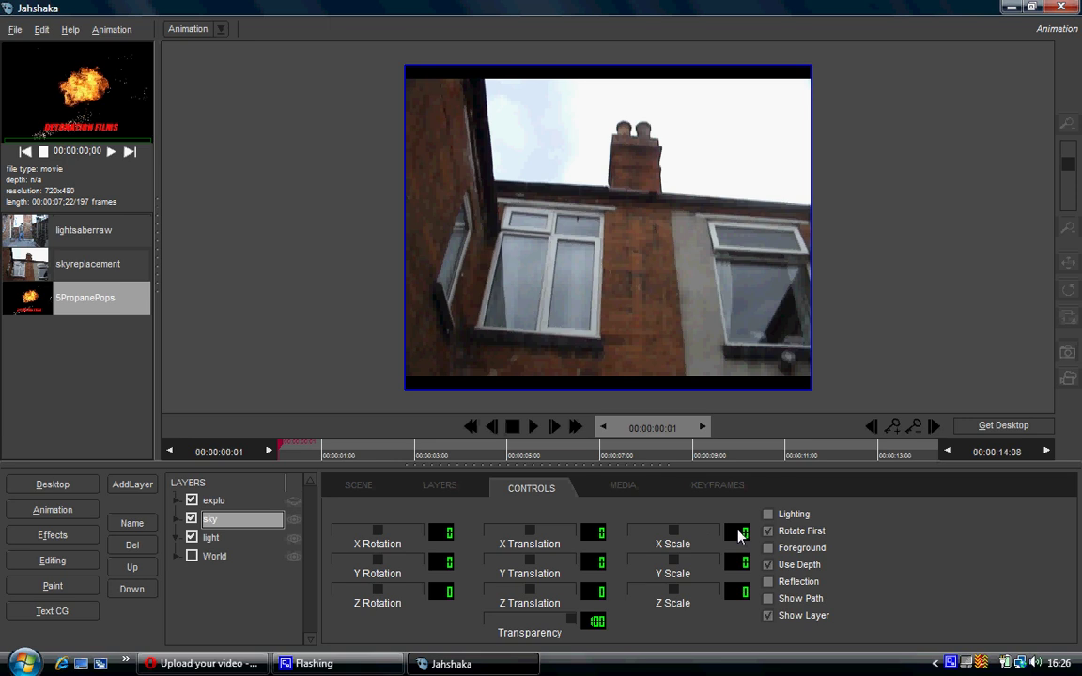
click(741, 534)
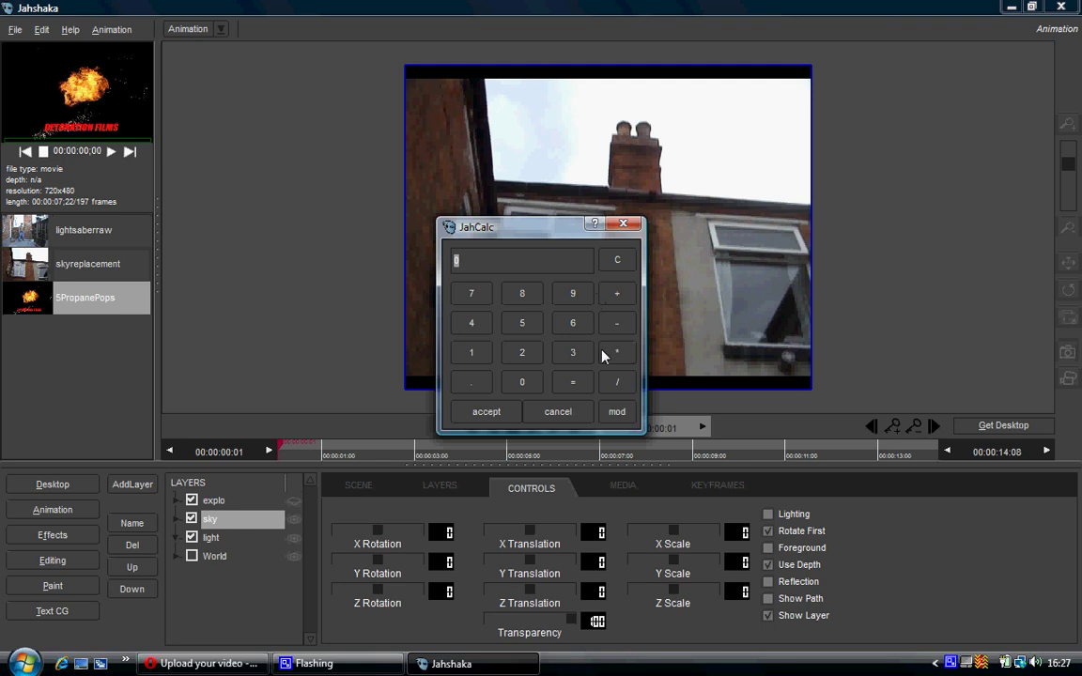
click(523, 385)
click(538, 326)
click(515, 387)
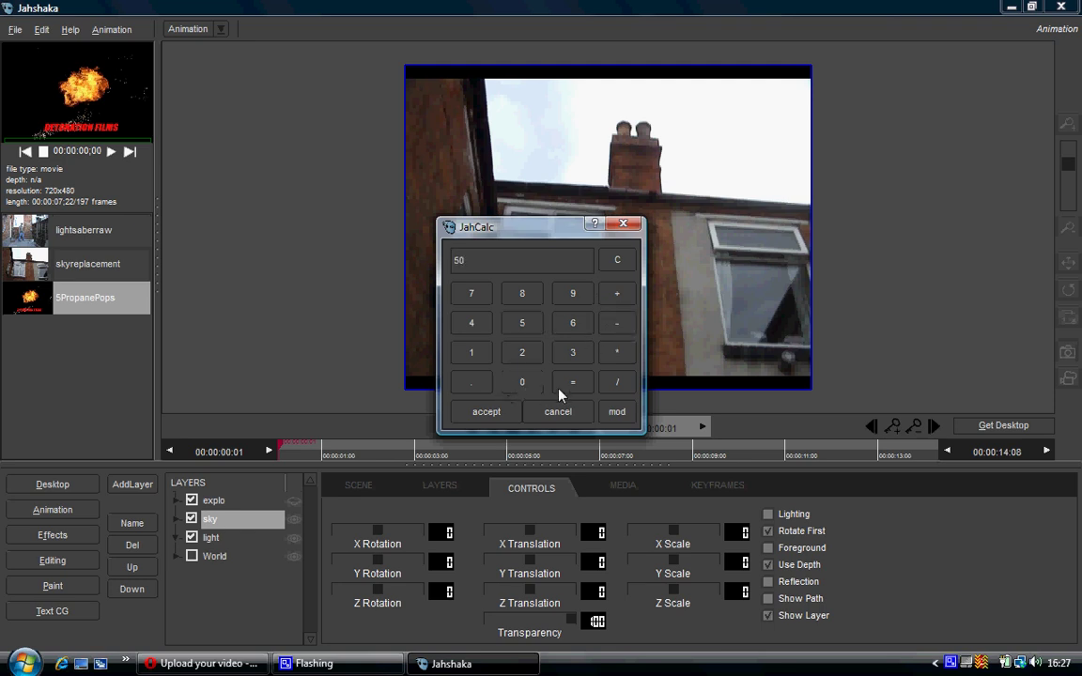
click(487, 412)
click(740, 564)
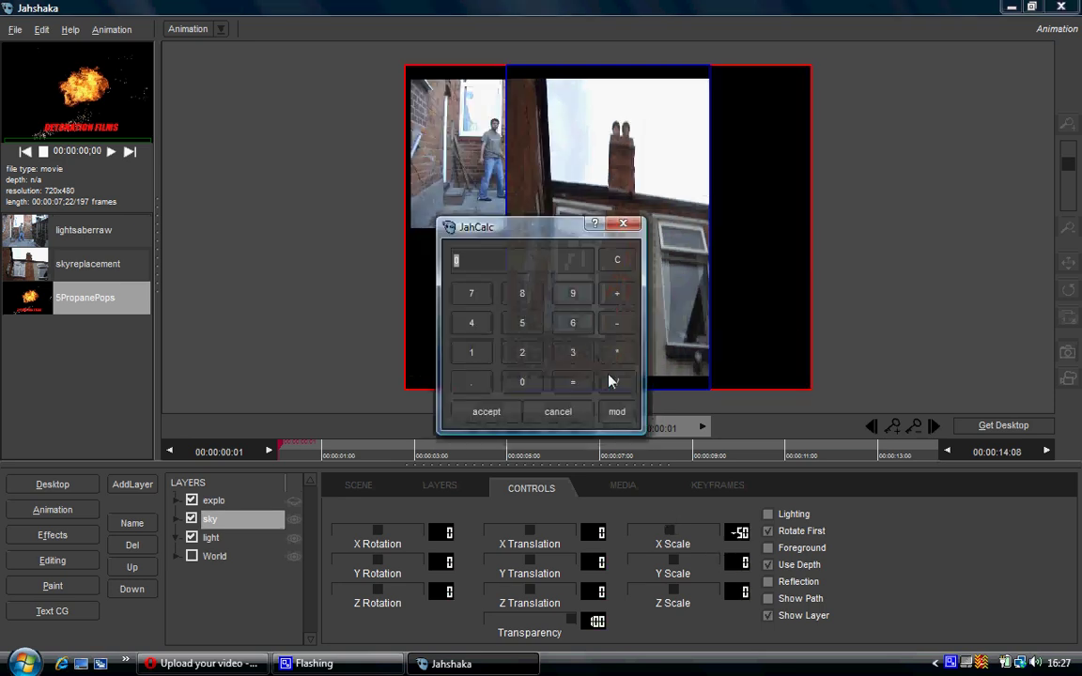
click(523, 382)
click(487, 411)
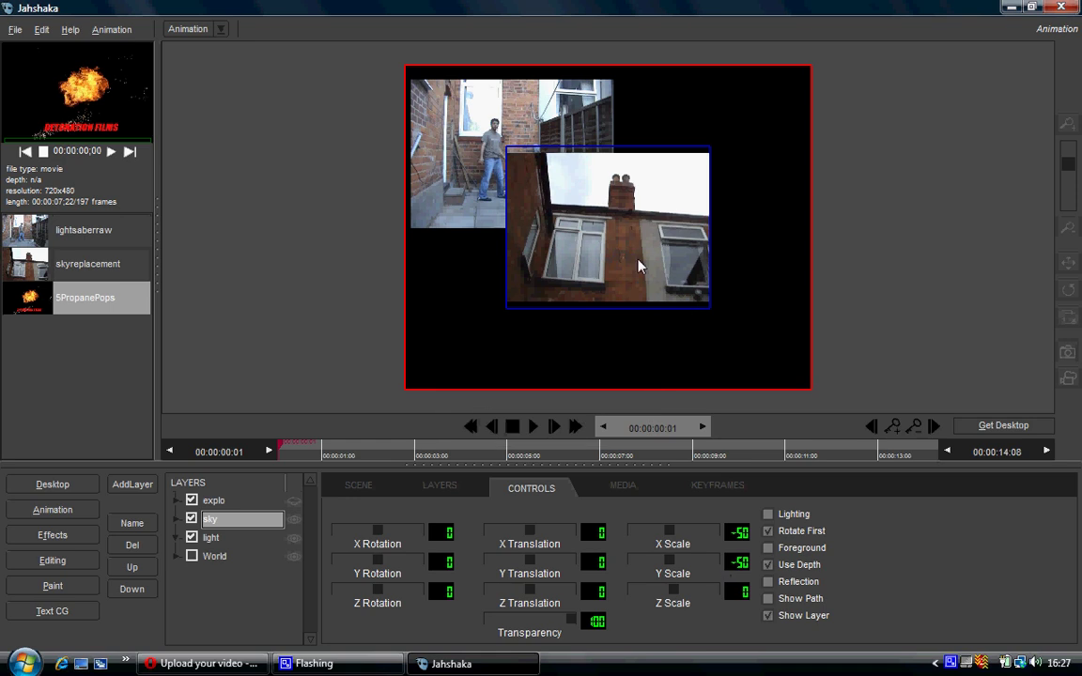
Move sky to the lower right (175, -145) and light to the upper left (-175, 135)
drag(639, 267, 749, 352)
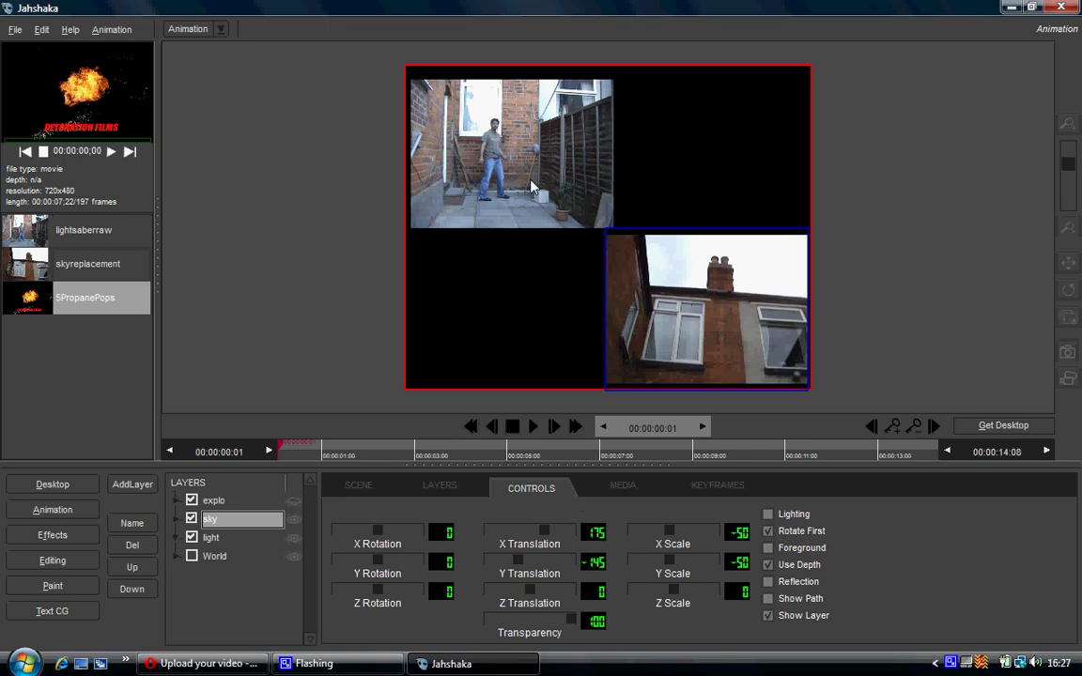
click(232, 540)
drag(496, 202, 496, 202)
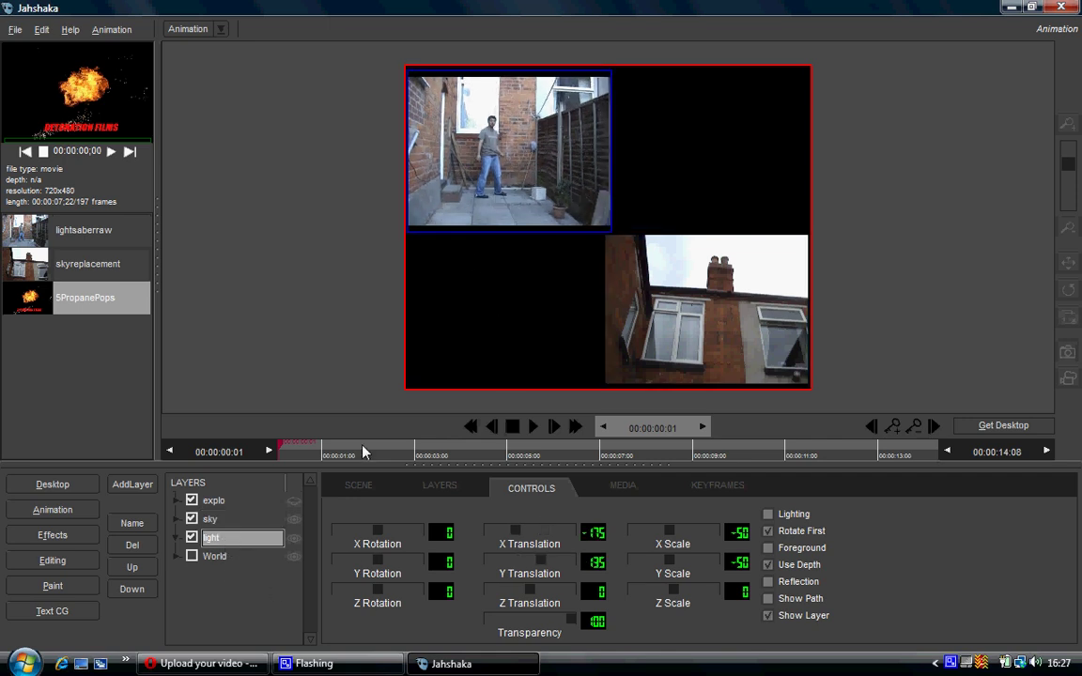
drag(282, 448, 510, 449)
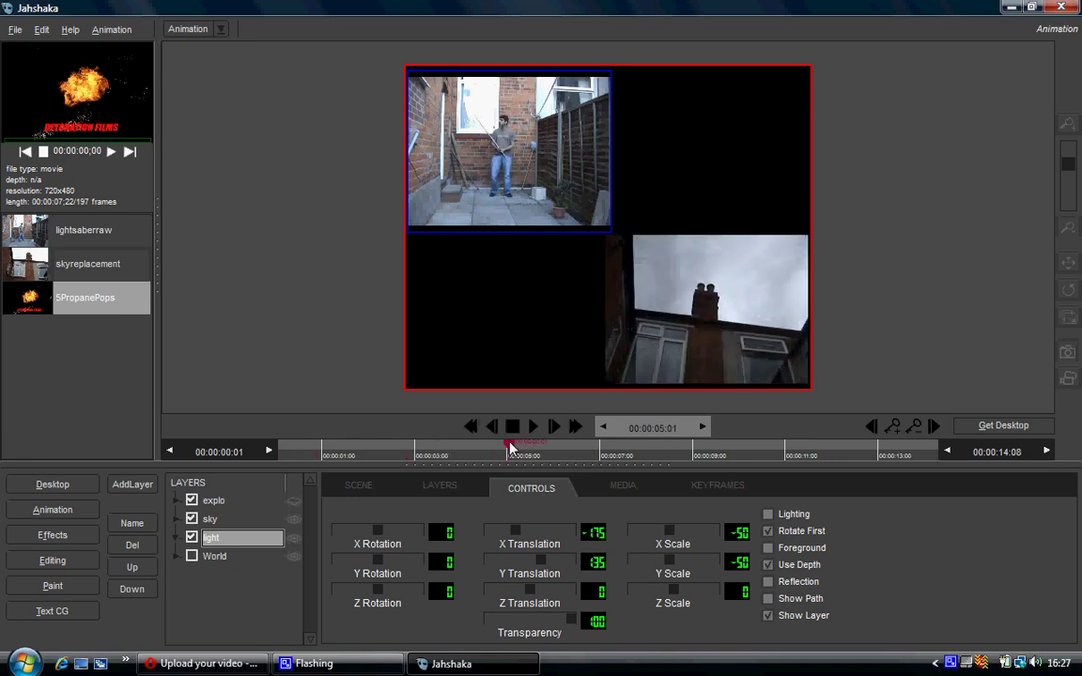
drag(510, 449, 291, 442)
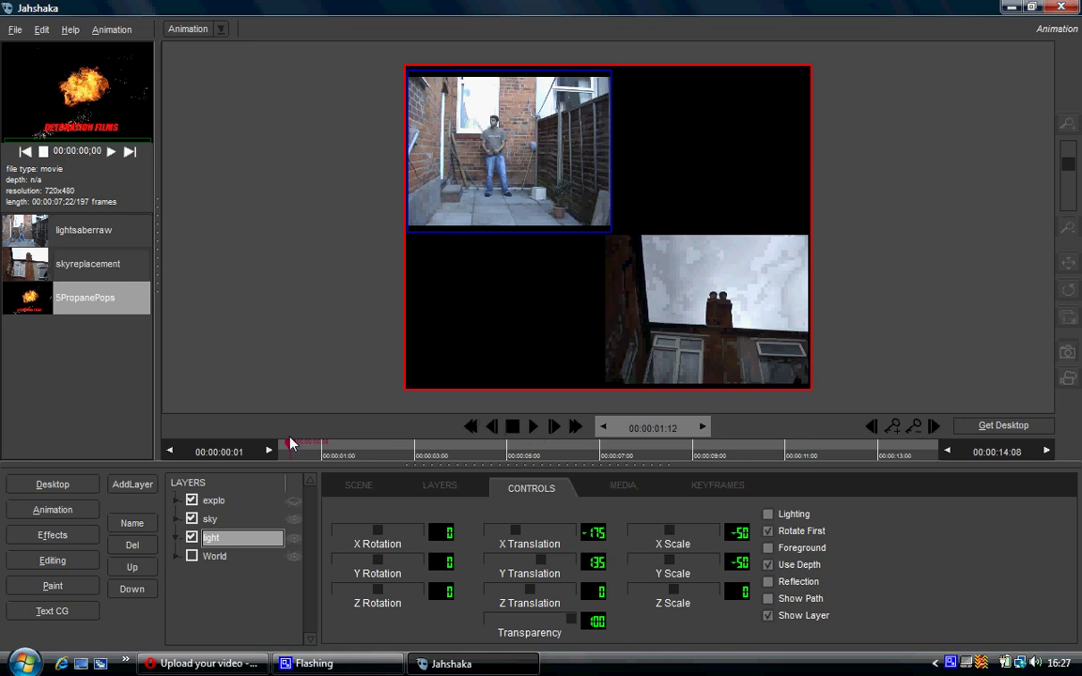
Add a 3D Text layer reading jahshaka to the composite
click(125, 496)
click(141, 543)
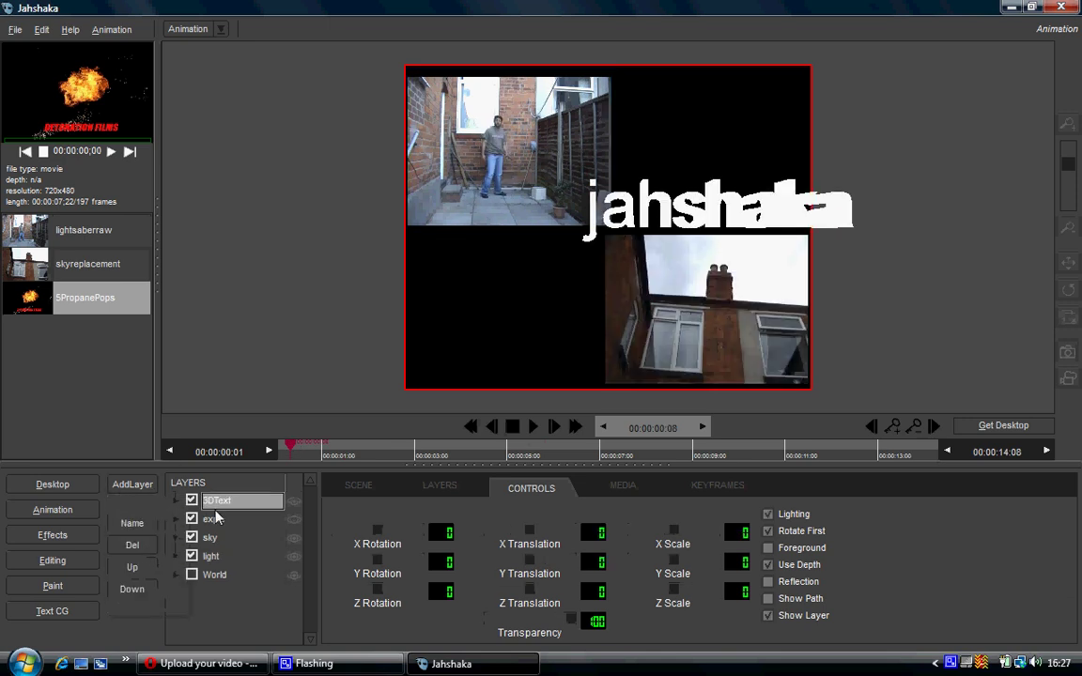
click(620, 491)
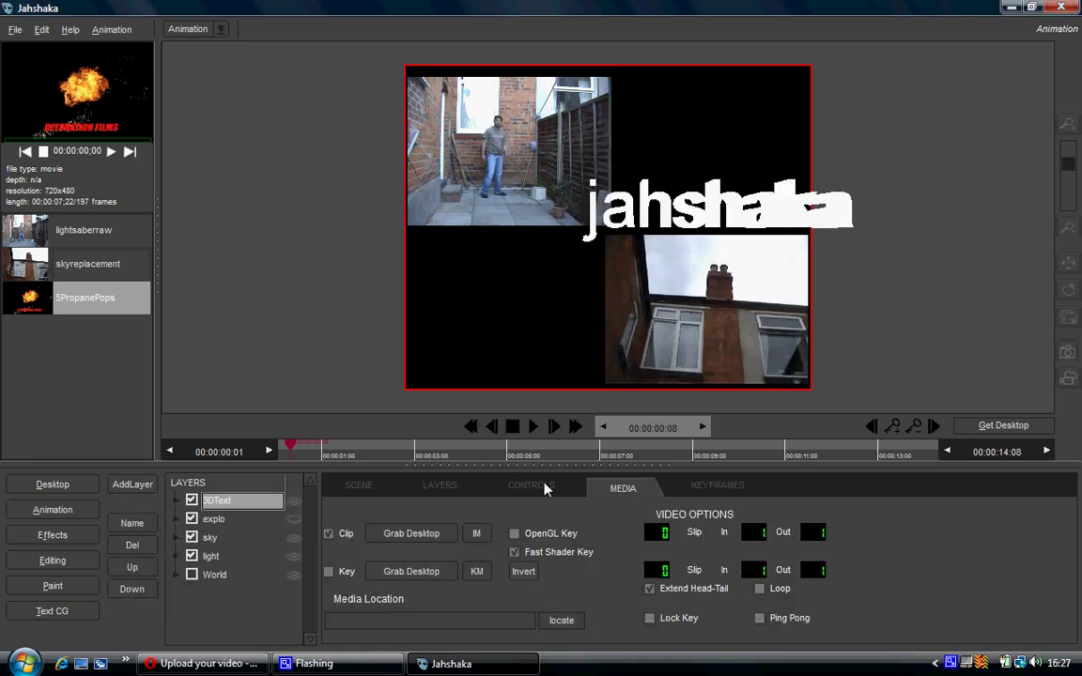
click(449, 489)
Give the text an outlined style, the comic font, and red colour
click(451, 629)
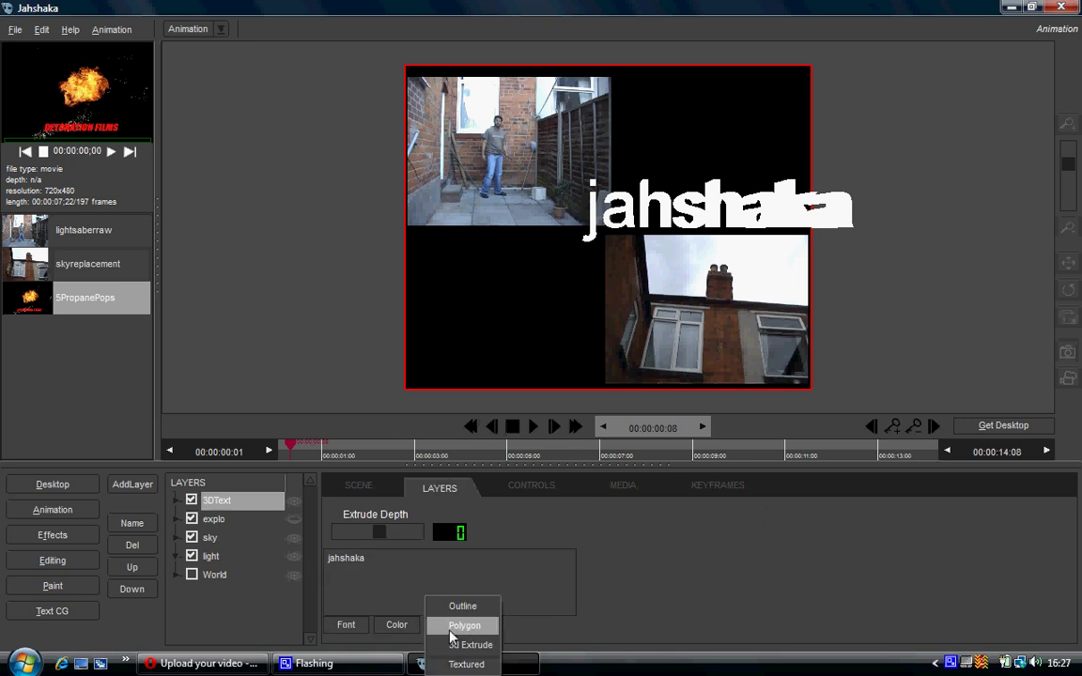
click(456, 626)
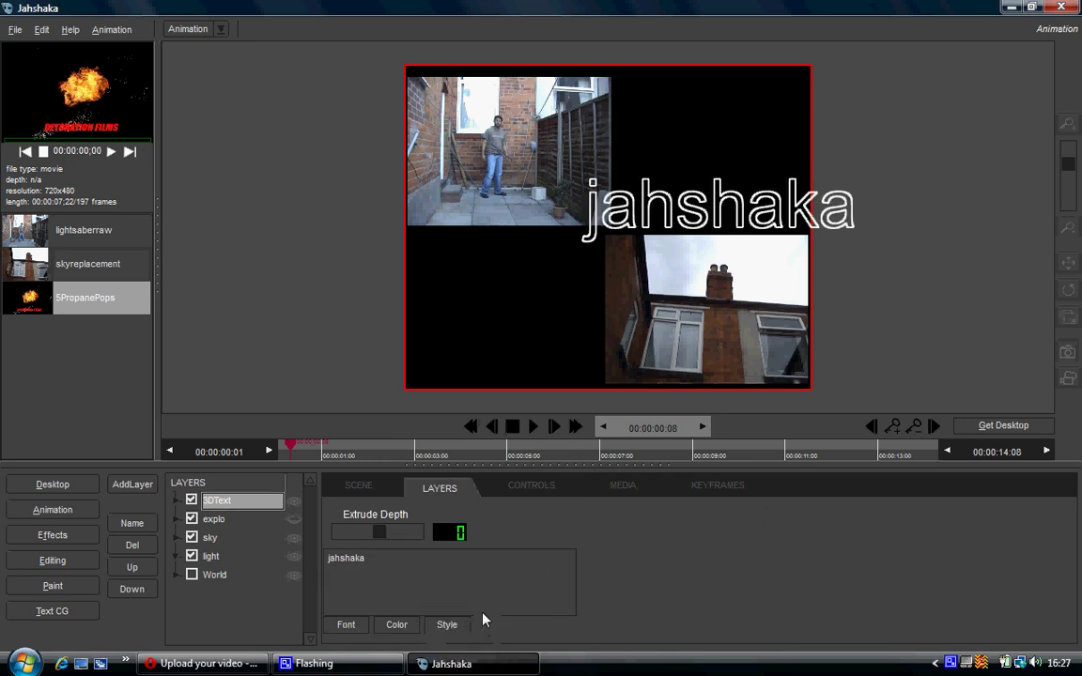
click(347, 625)
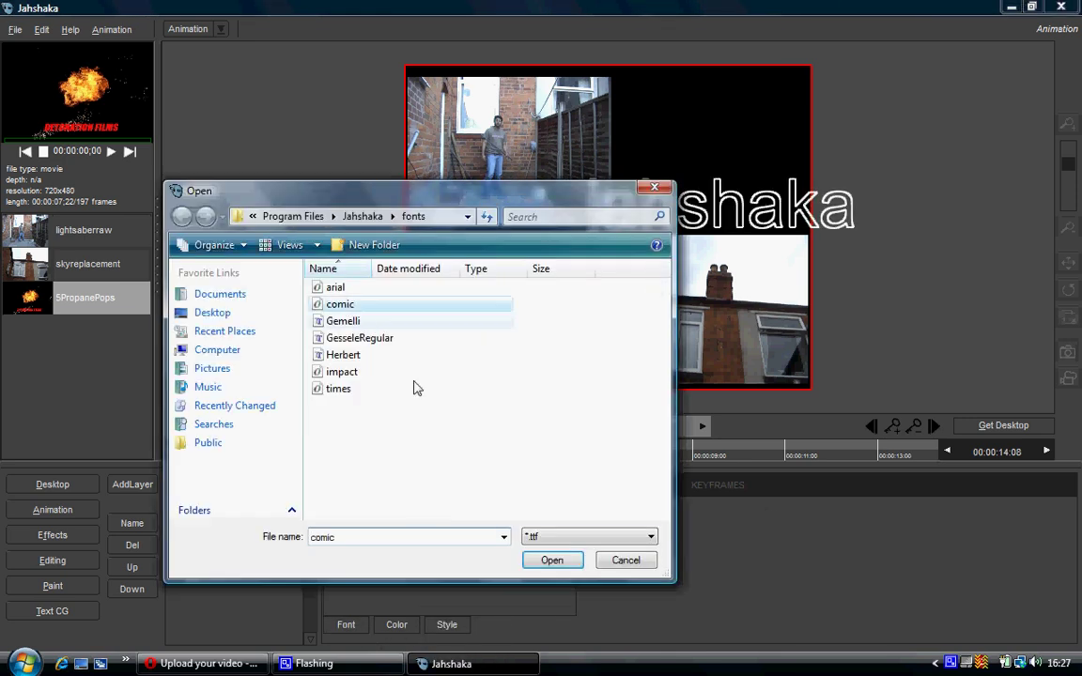
click(552, 560)
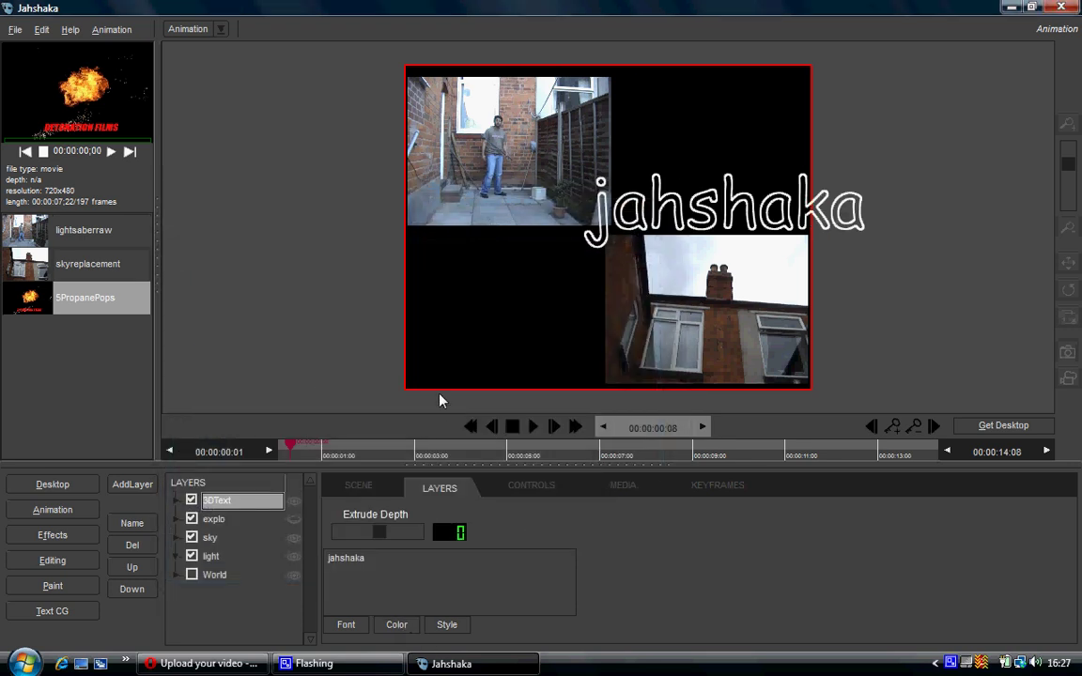
click(397, 625)
click(378, 266)
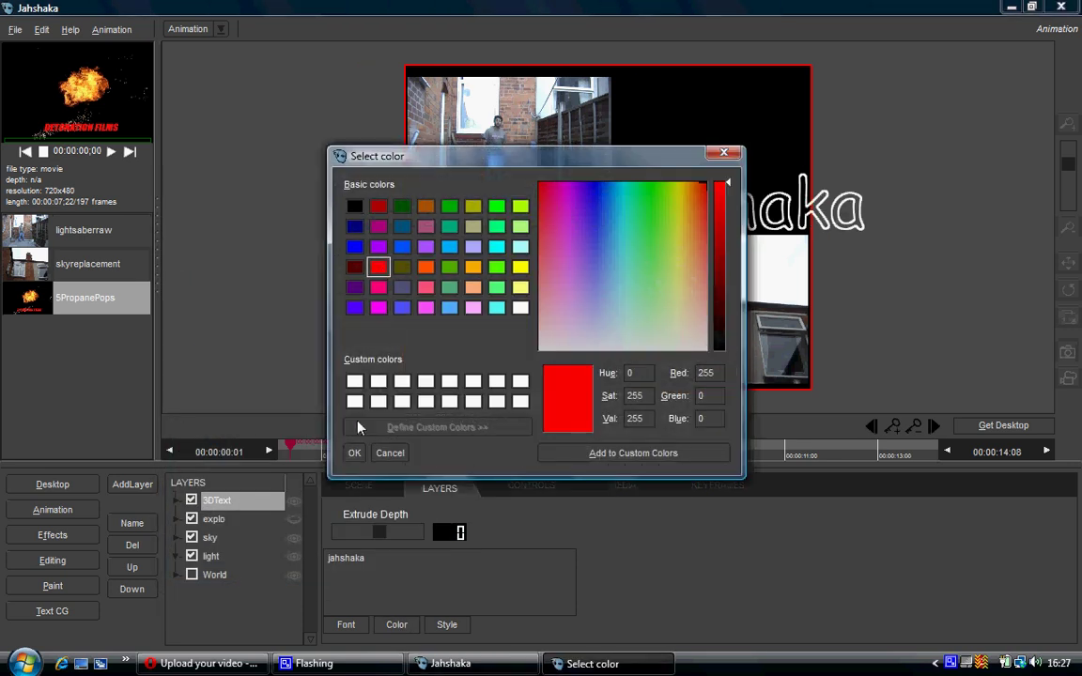
click(354, 453)
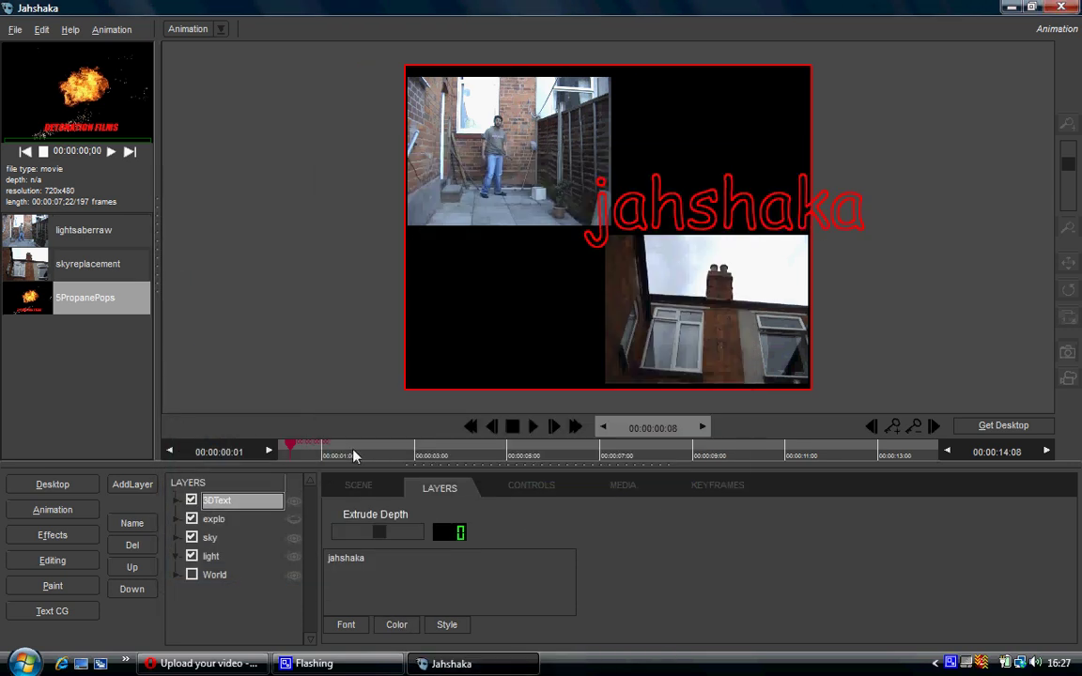
Move the jahshaka text to translation X -211, Y -45 and bring it closer in Z
click(516, 496)
click(477, 490)
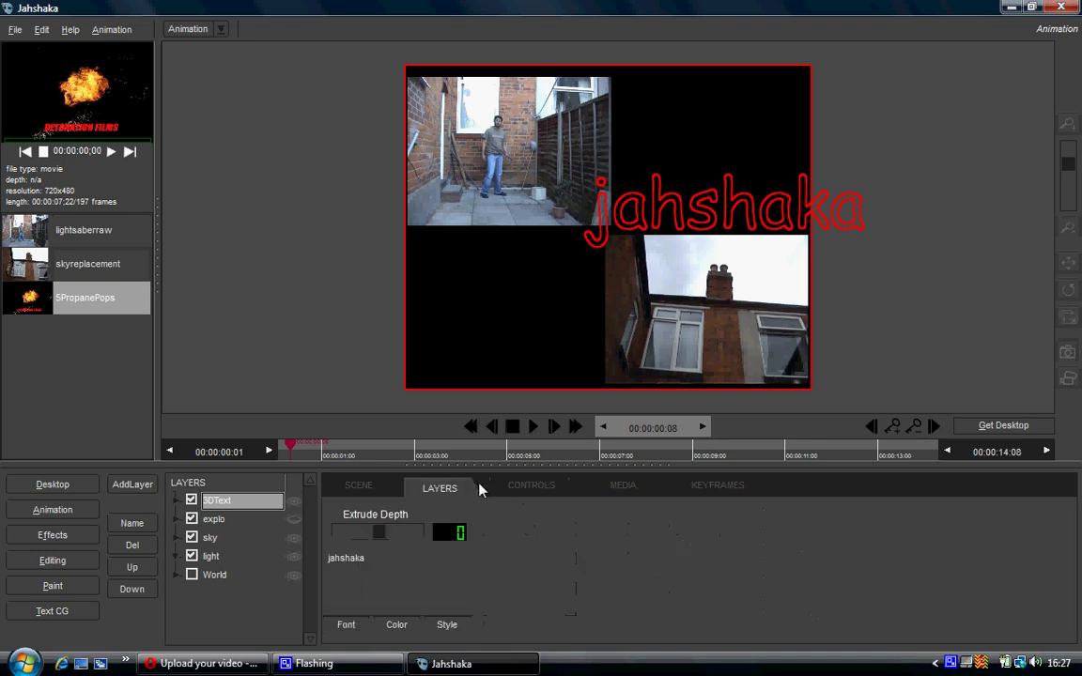
click(526, 495)
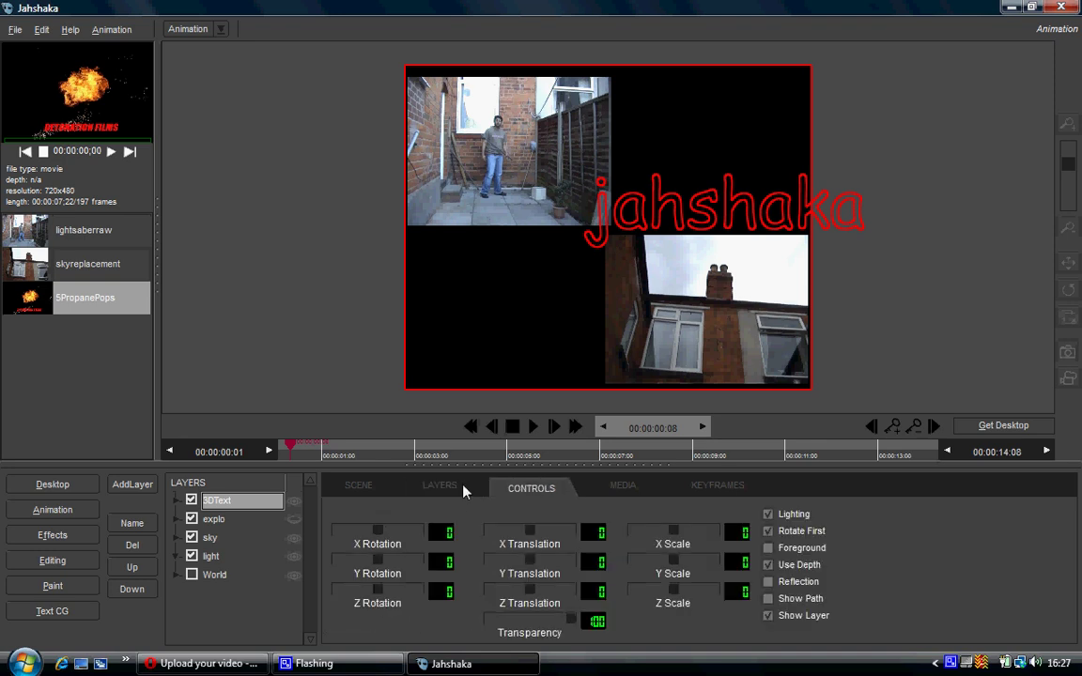
drag(530, 530, 411, 532)
drag(529, 561, 724, 614)
drag(566, 606, 601, 635)
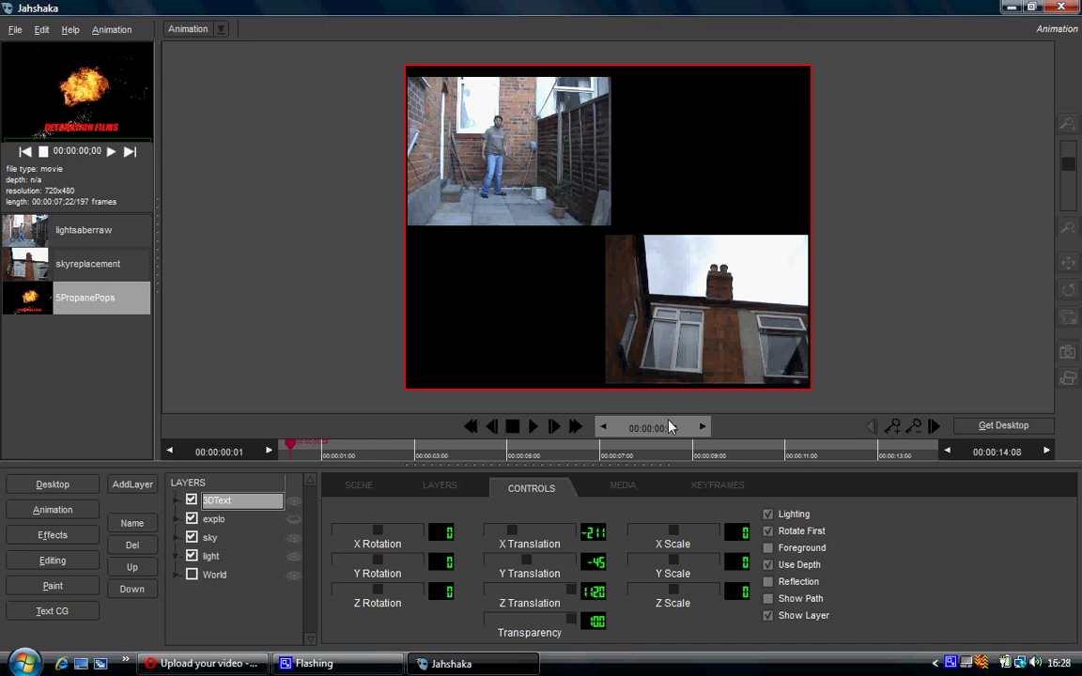
Set the text's Z translation to 258 and check its placement at frames 06:17 and 06:23
drag(518, 453, 649, 446)
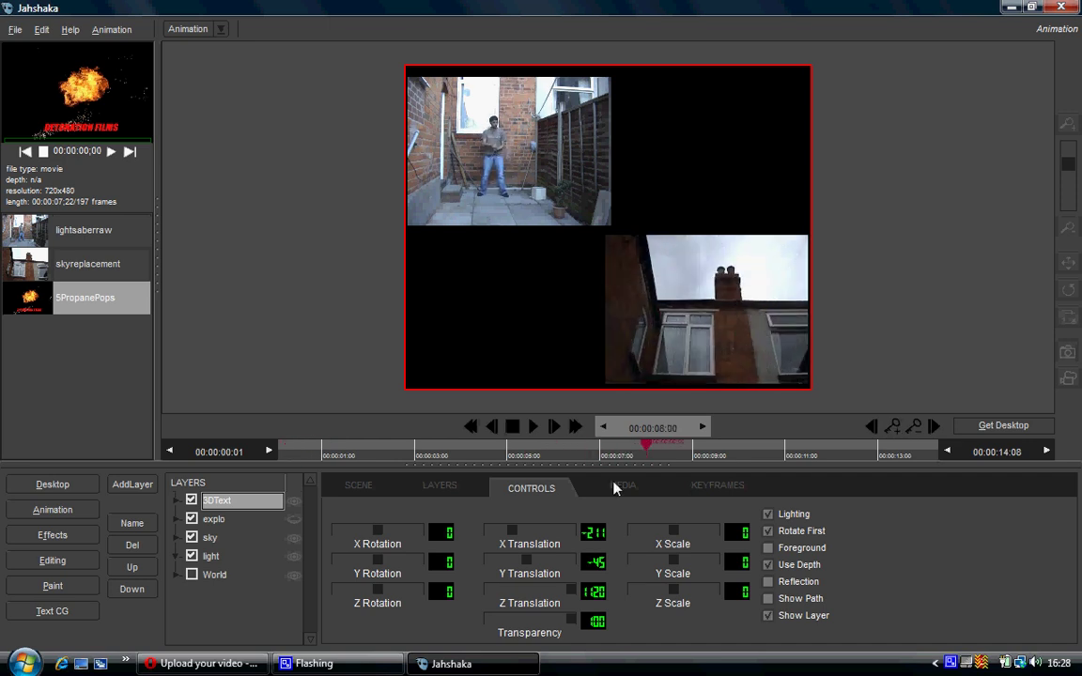
drag(519, 587, 282, 545)
drag(543, 590, 604, 592)
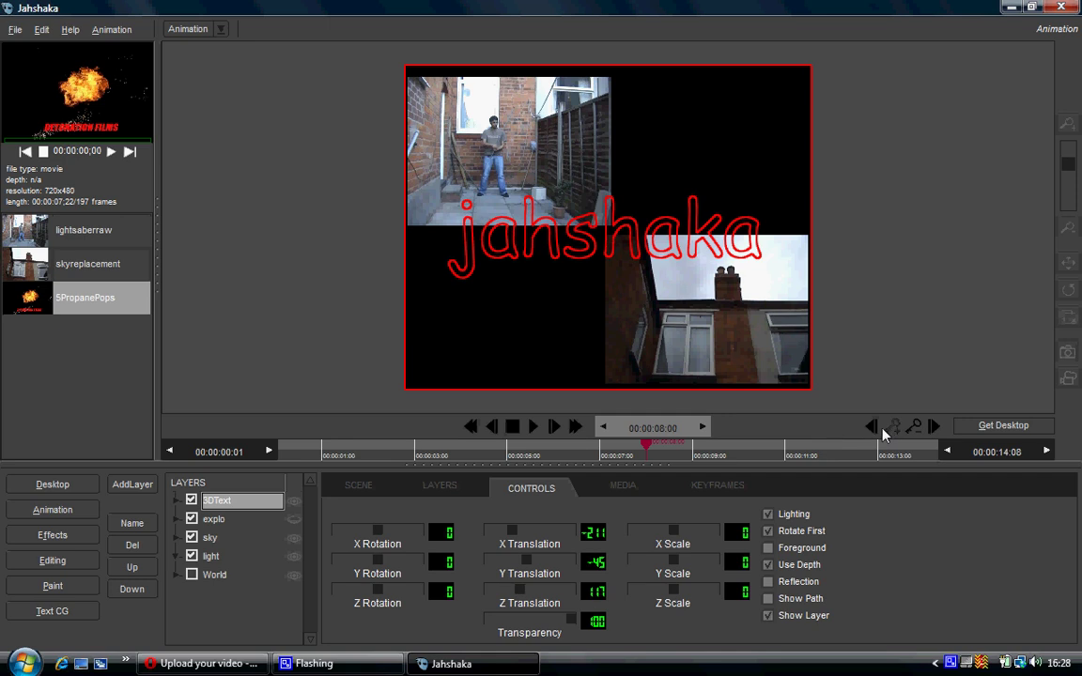
drag(604, 456, 579, 441)
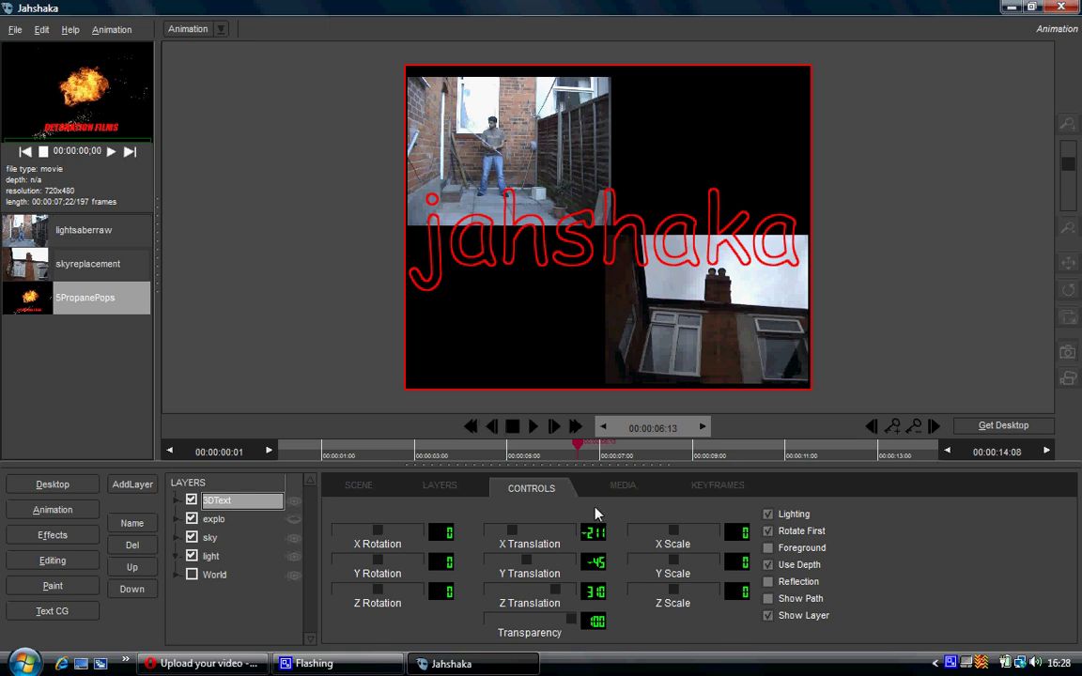
click(587, 453)
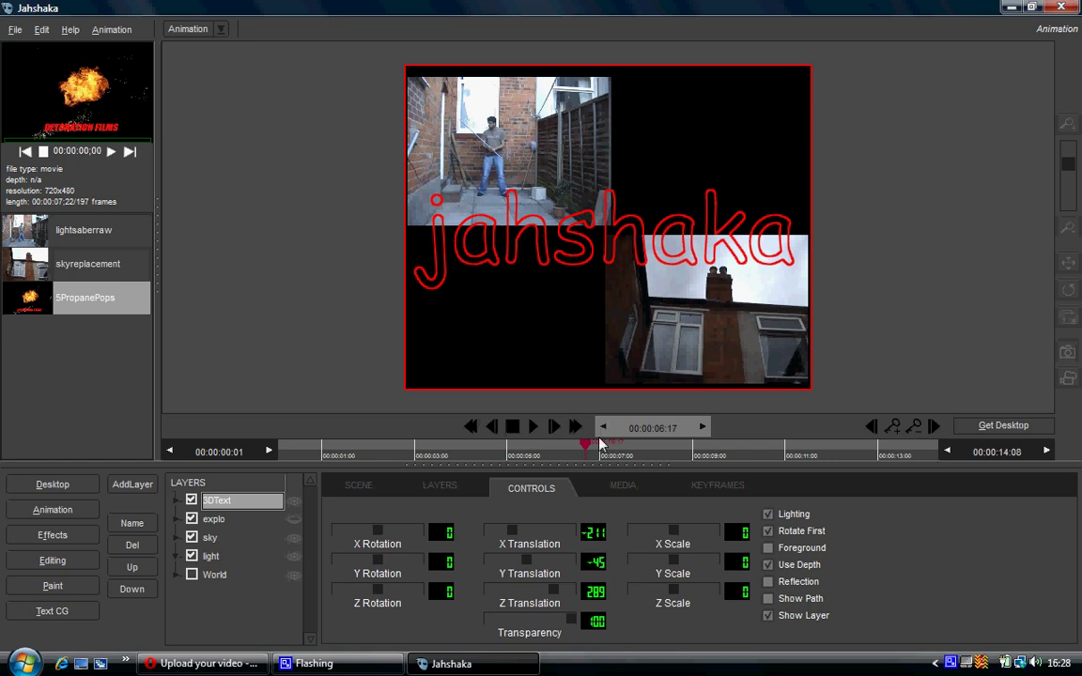
click(597, 453)
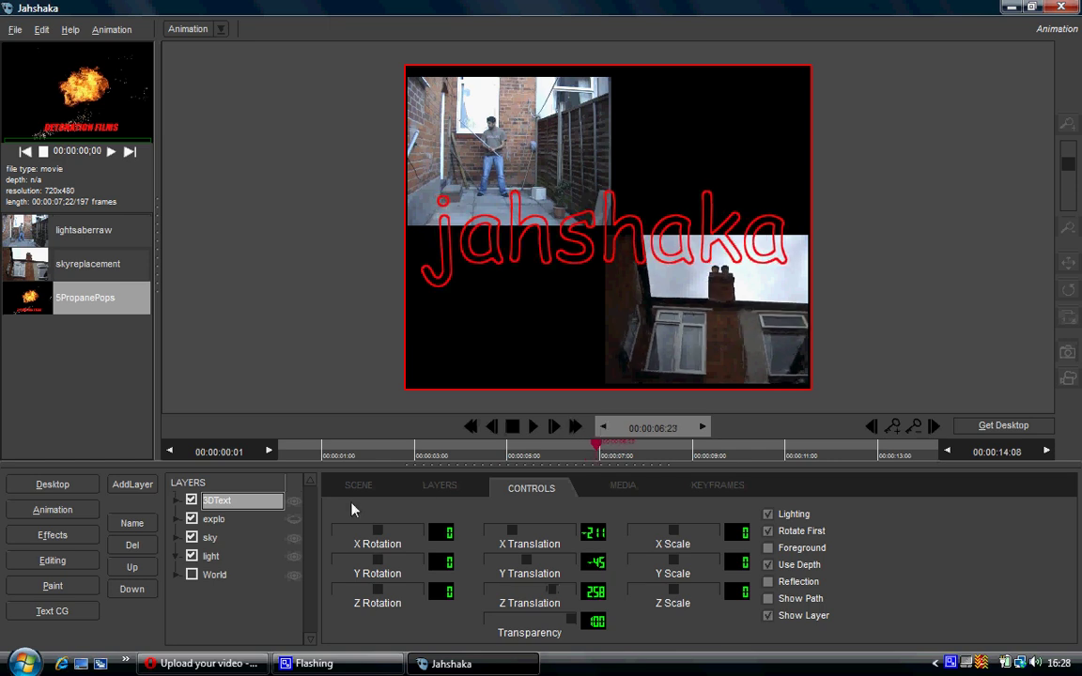
Review the explo, 3DText, sky and light layers, scrub back to frame 08, and reselect explo
click(291, 519)
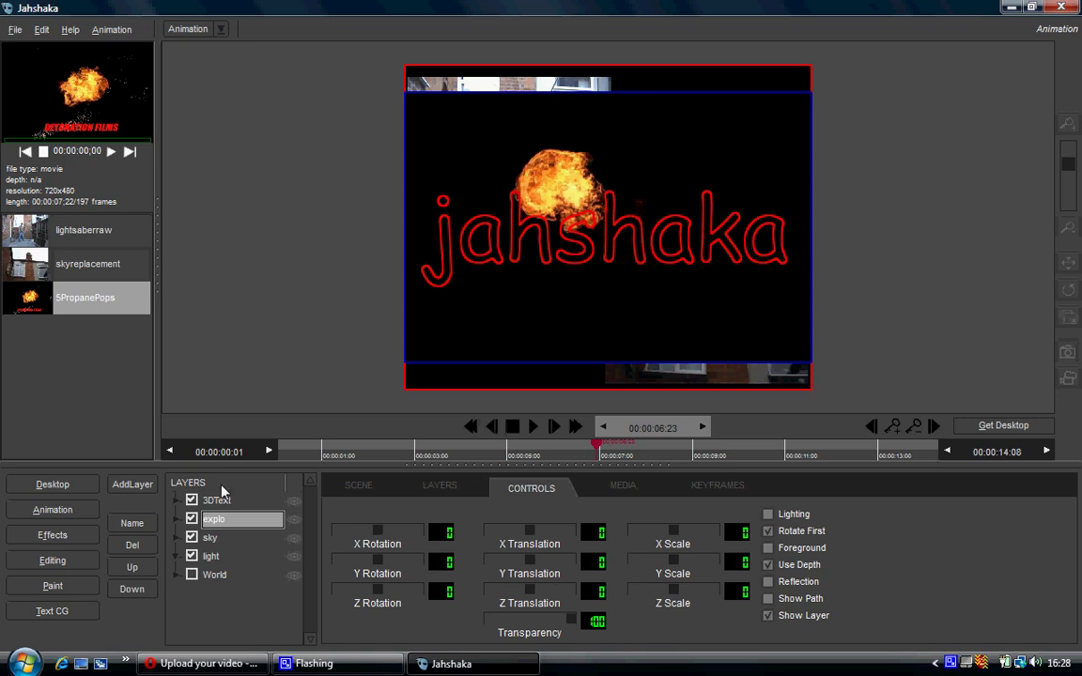
click(293, 501)
click(292, 537)
click(292, 556)
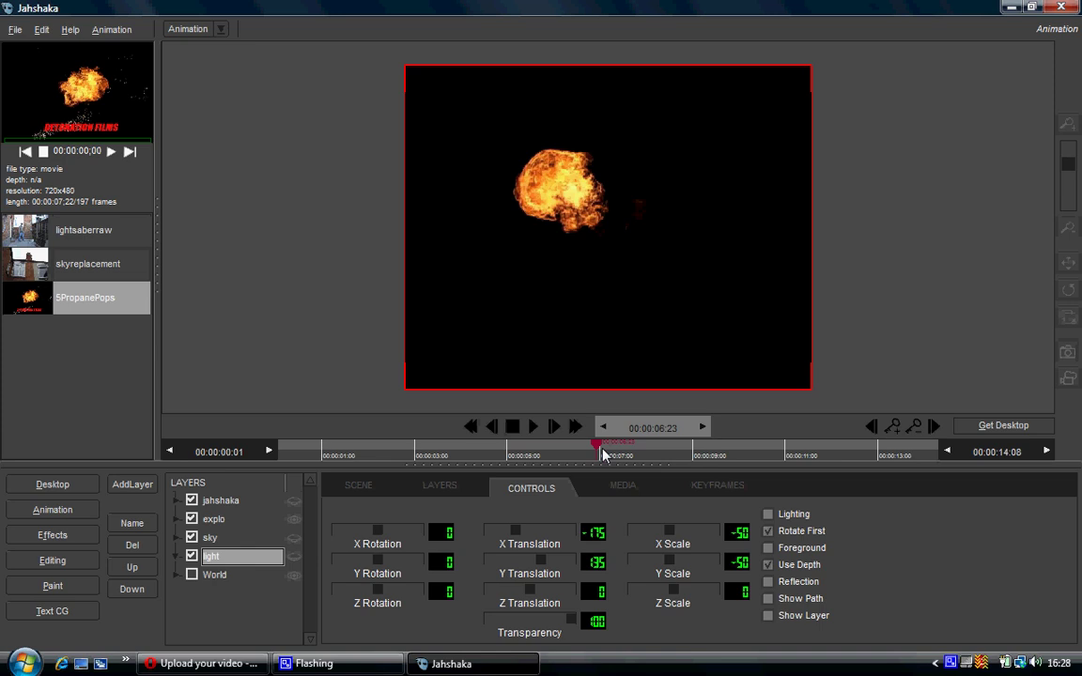
drag(600, 451, 292, 459)
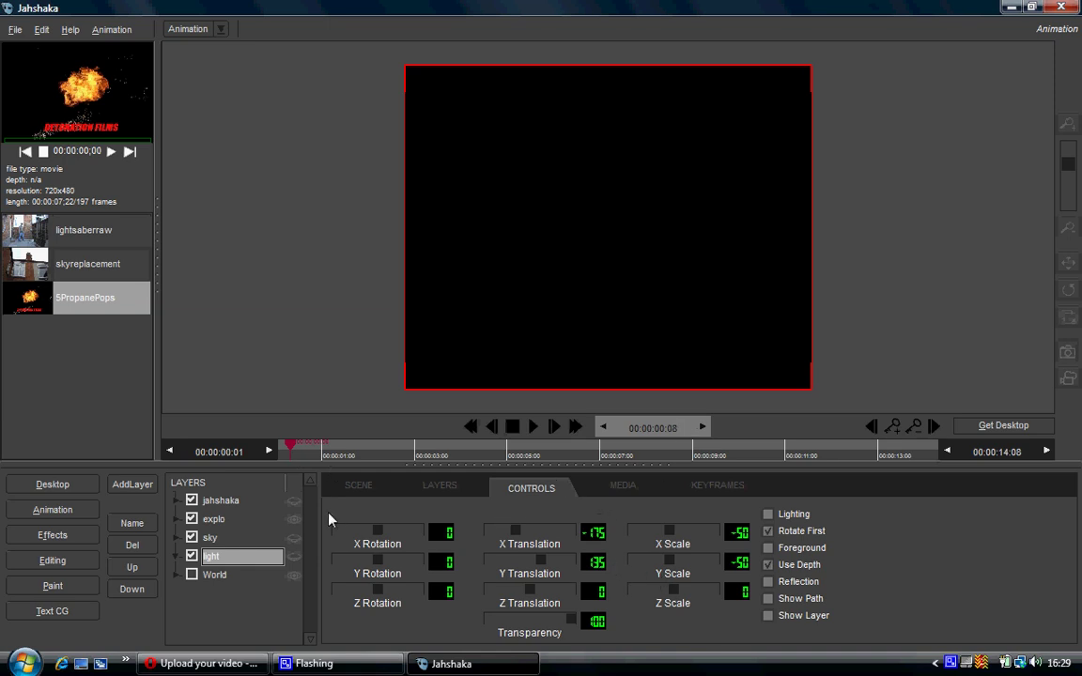
click(245, 520)
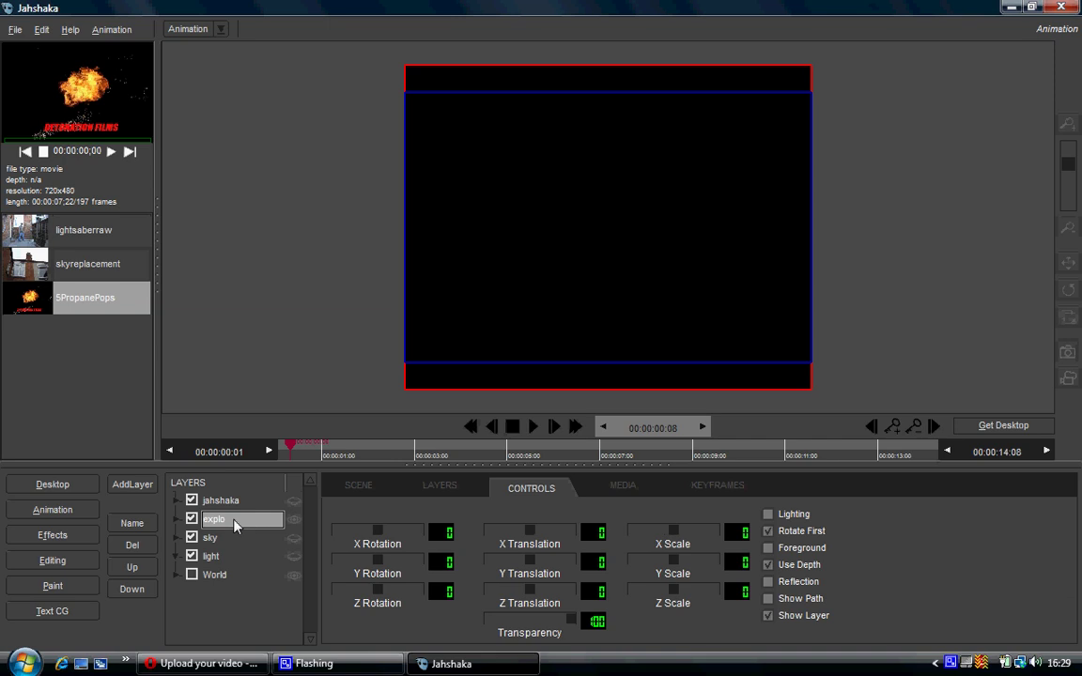
Adjust the explo clip's start in its media settings and preview the burst, checking scene settings
click(641, 492)
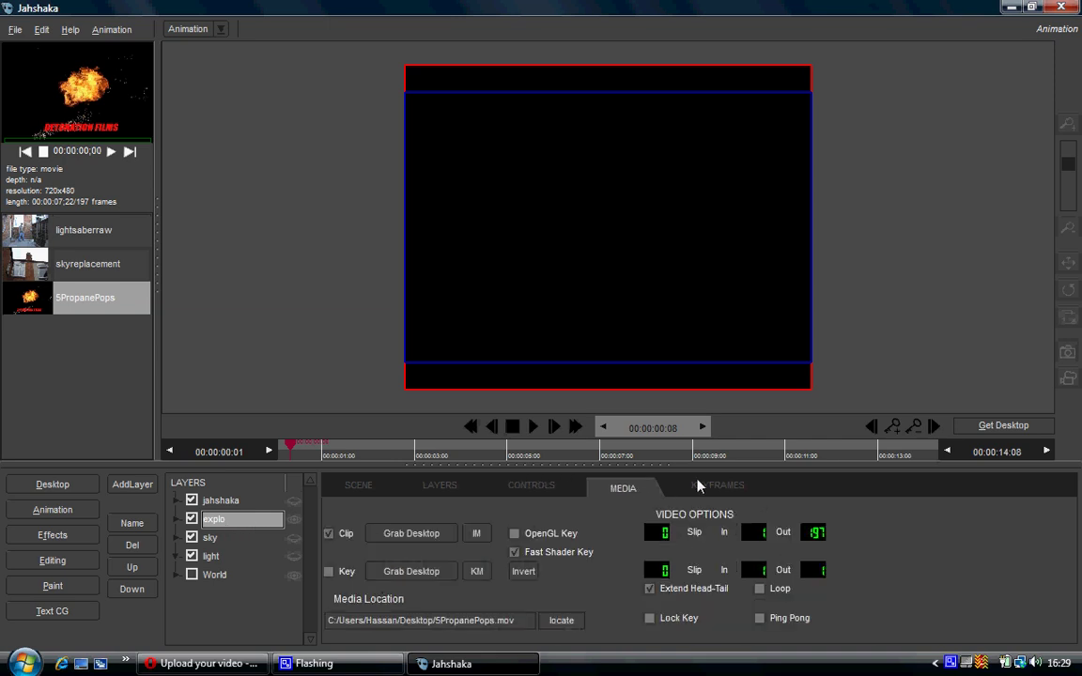
drag(757, 547, 759, 548)
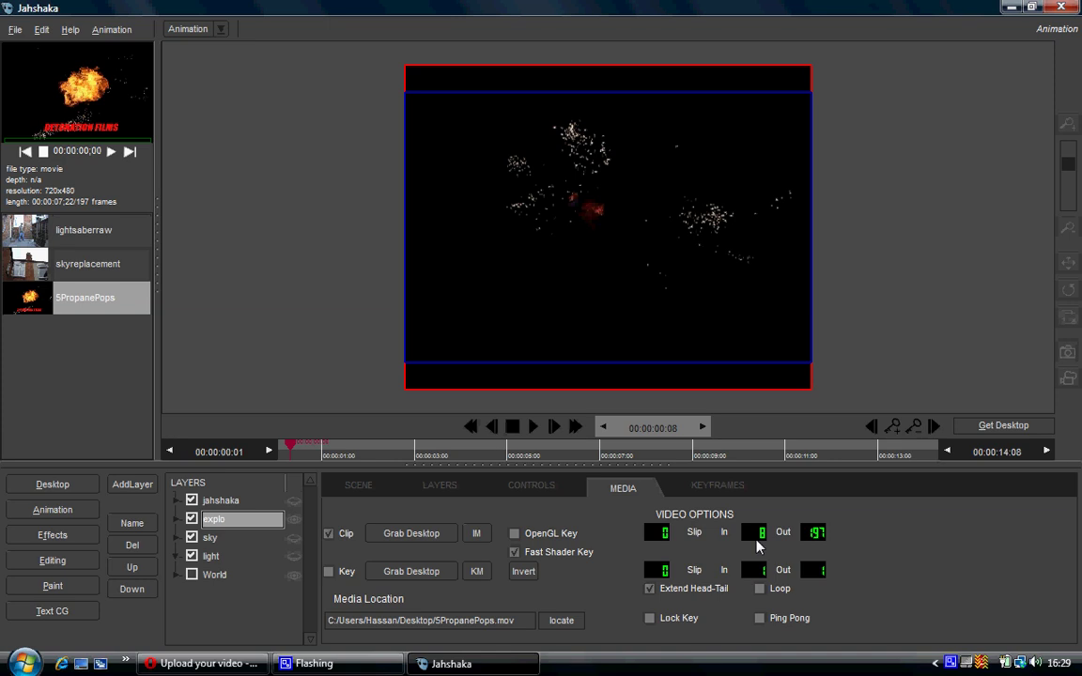
click(287, 448)
drag(288, 449, 350, 452)
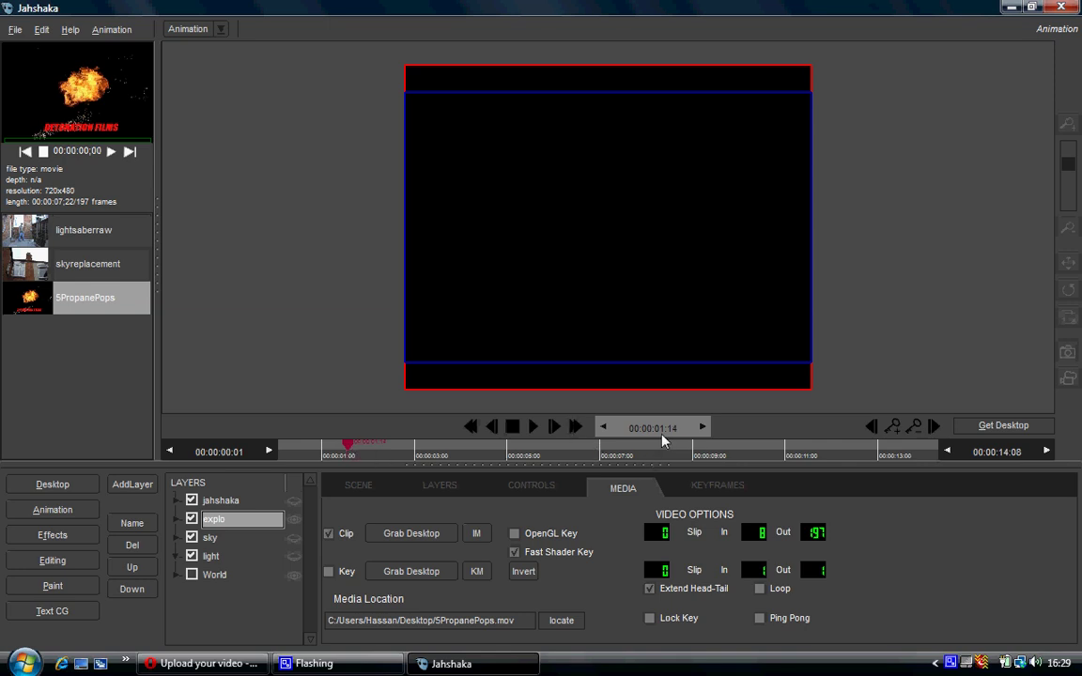
click(540, 489)
click(357, 488)
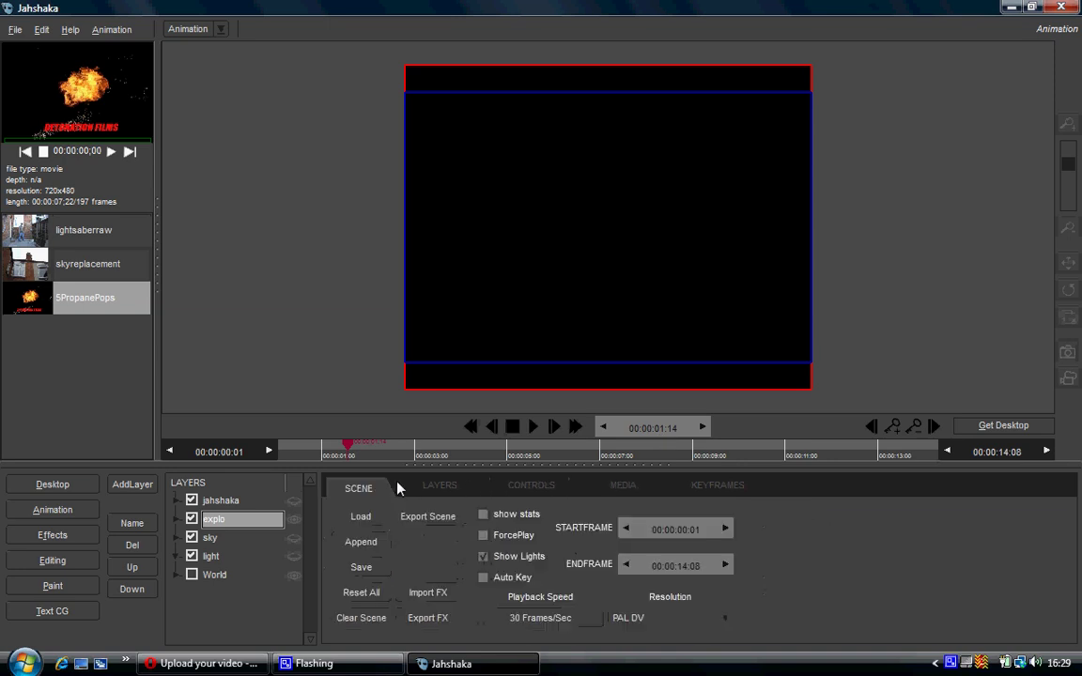
click(624, 488)
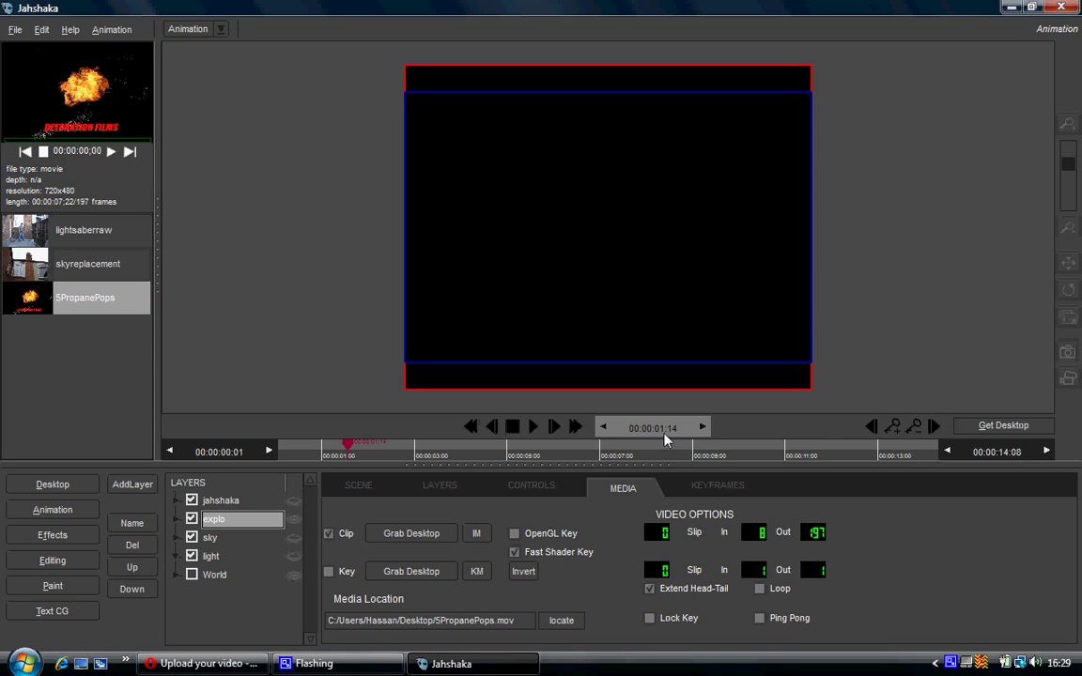
Open Windows Calculator, add 25 + 14 to get 39, then return to Jahshaka's Out field
click(23, 663)
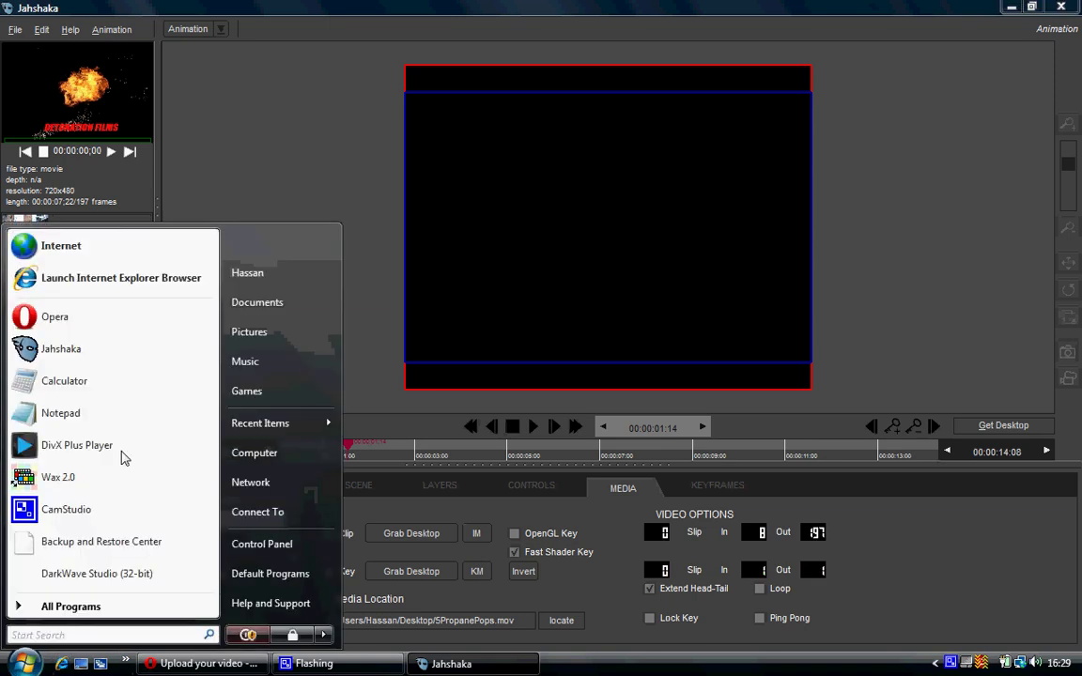
click(126, 388)
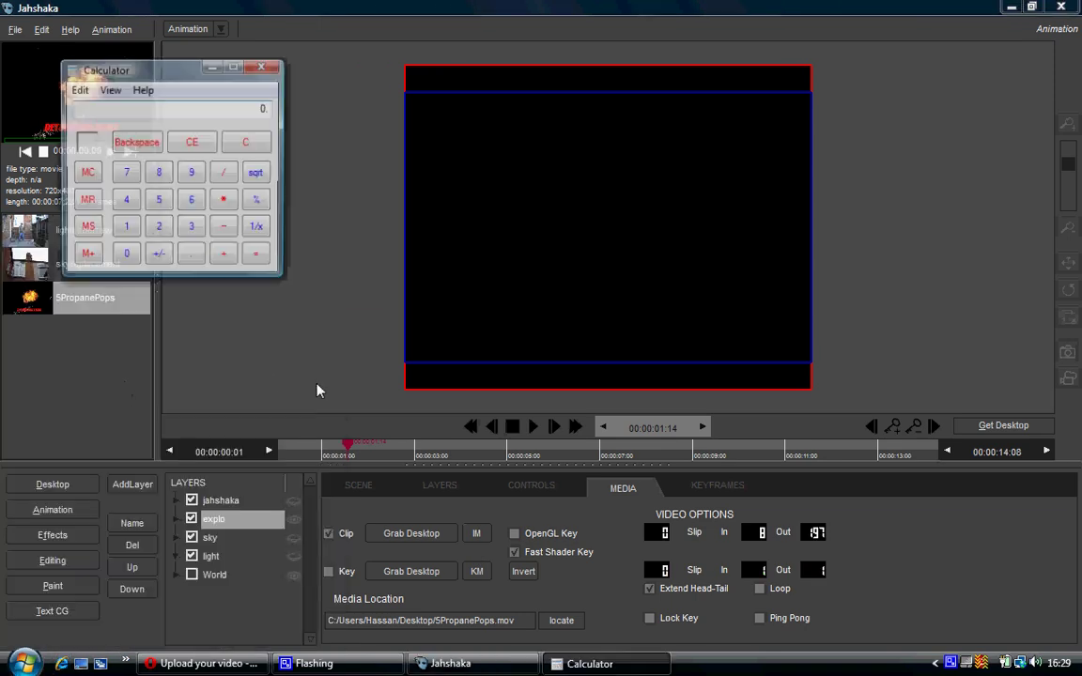
click(158, 230)
click(159, 201)
click(225, 256)
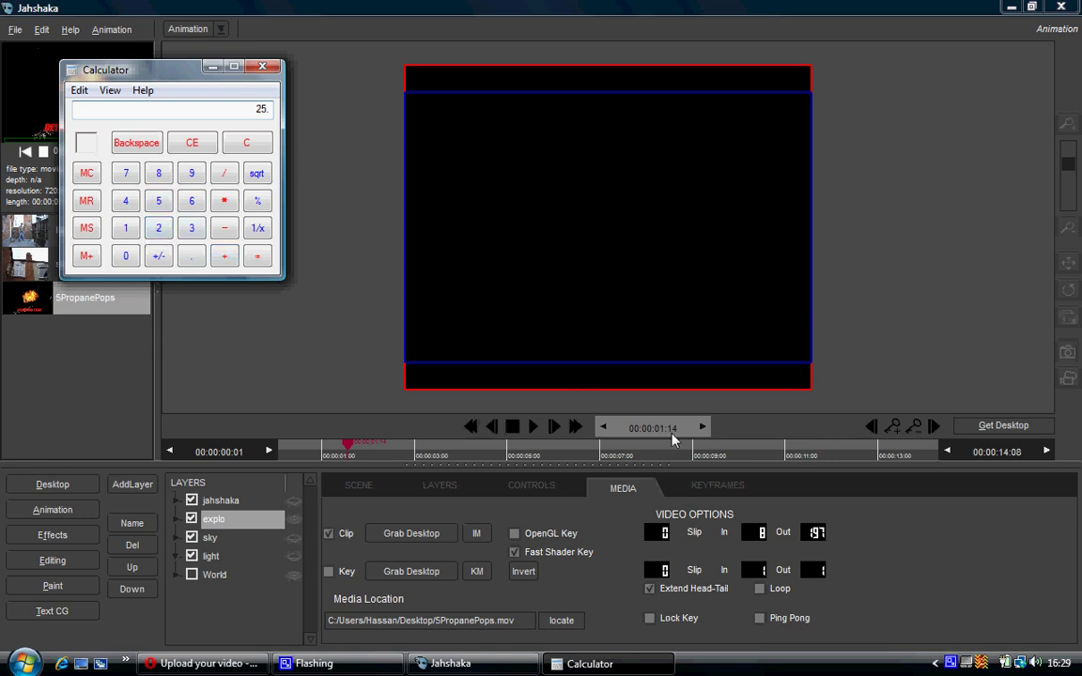
click(125, 228)
click(125, 200)
click(258, 255)
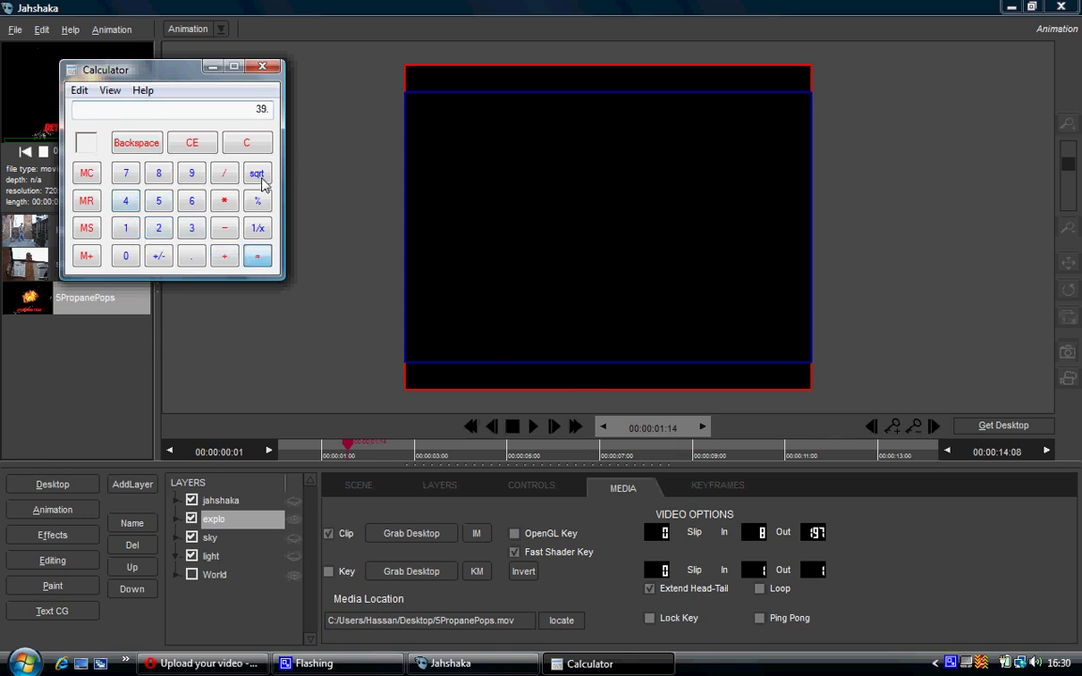
click(814, 539)
Enter 39 as the explo clip's Out point in JahCalc, nudge it to 46, and scrub back
drag(759, 541, 810, 541)
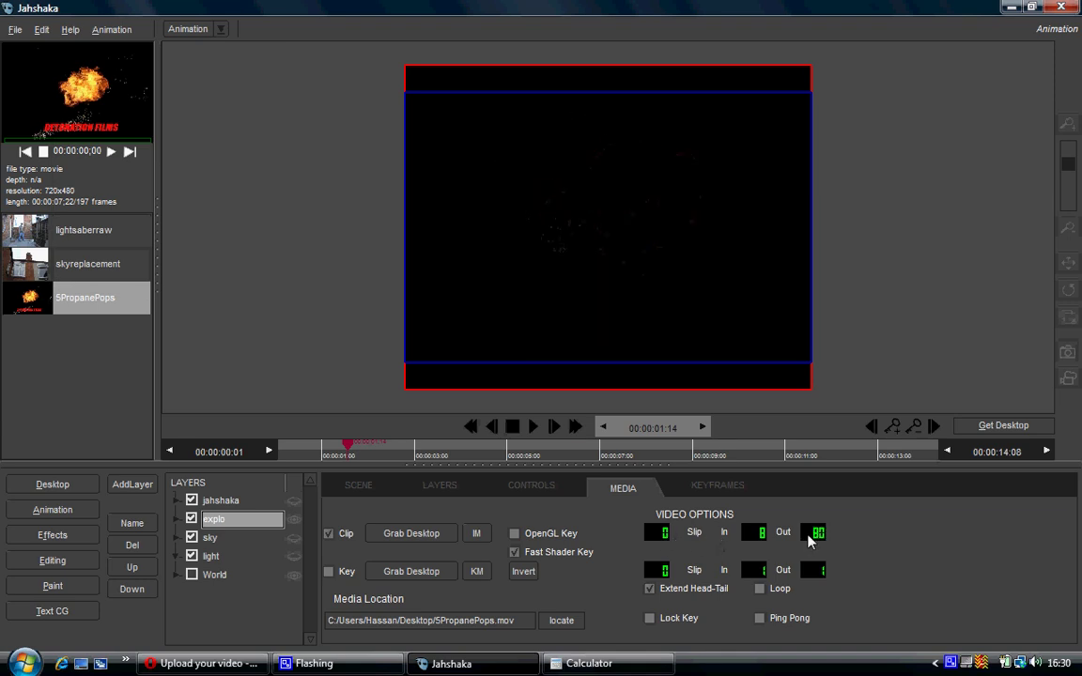
click(810, 540)
click(573, 352)
click(573, 293)
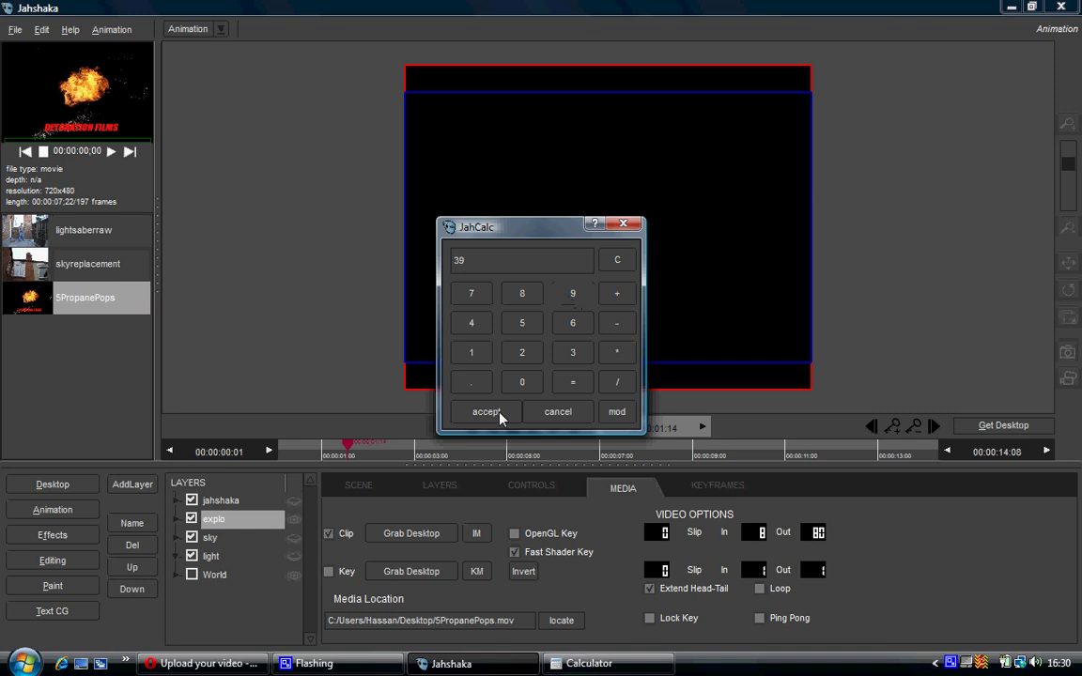
click(487, 412)
drag(809, 545, 821, 543)
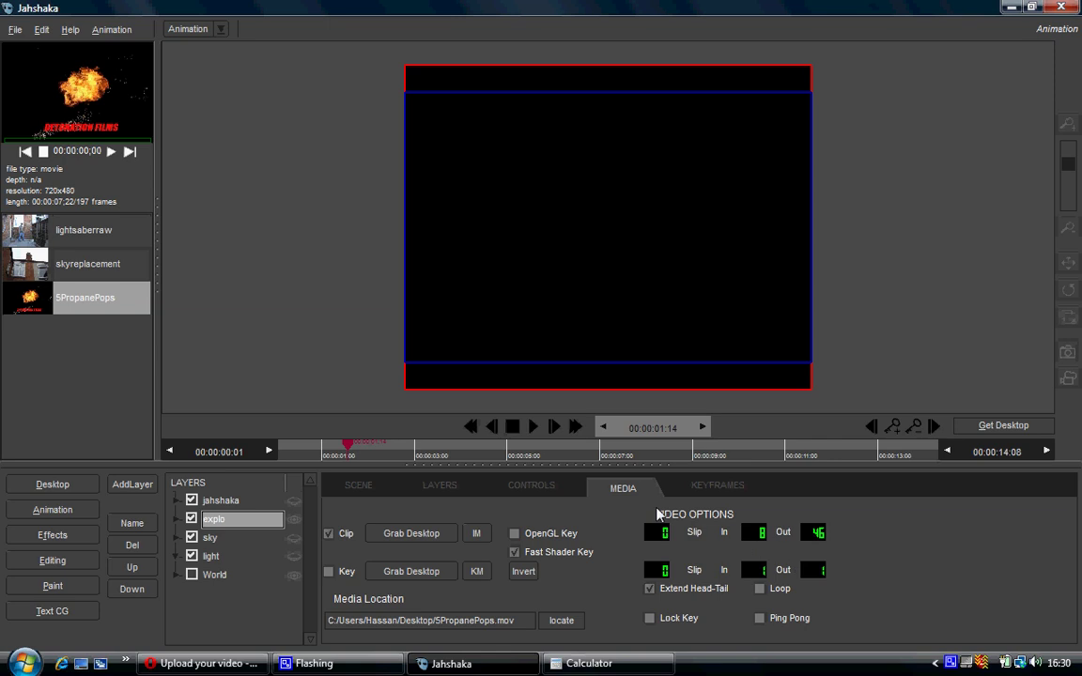
mouse_move(343, 451)
mouse_down()
mouse_move(278, 452)
mouse_move(301, 449)
mouse_up()
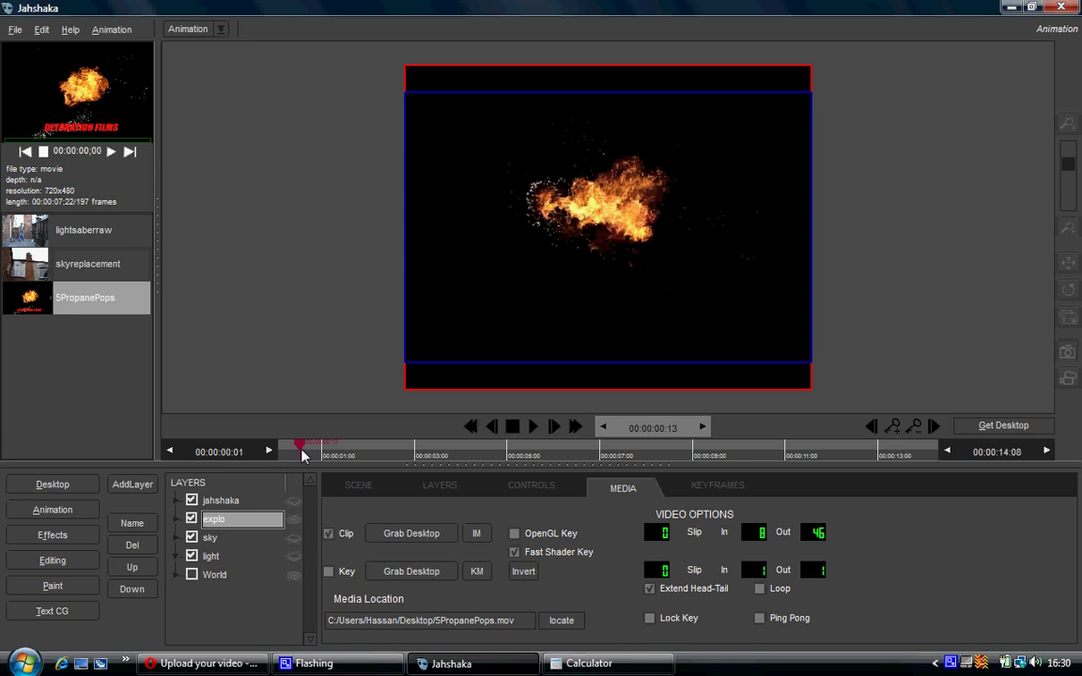
Select the sky, light and jahshaka layers, then jump to the title keyframe at 00:00:08:00
click(294, 521)
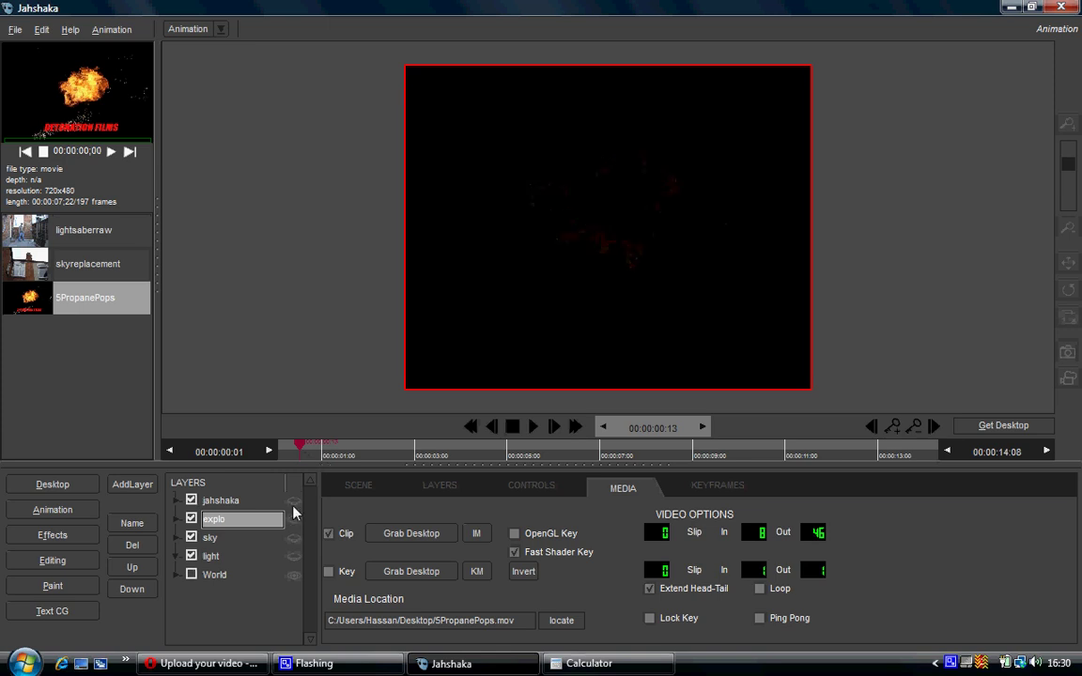
click(294, 537)
click(295, 556)
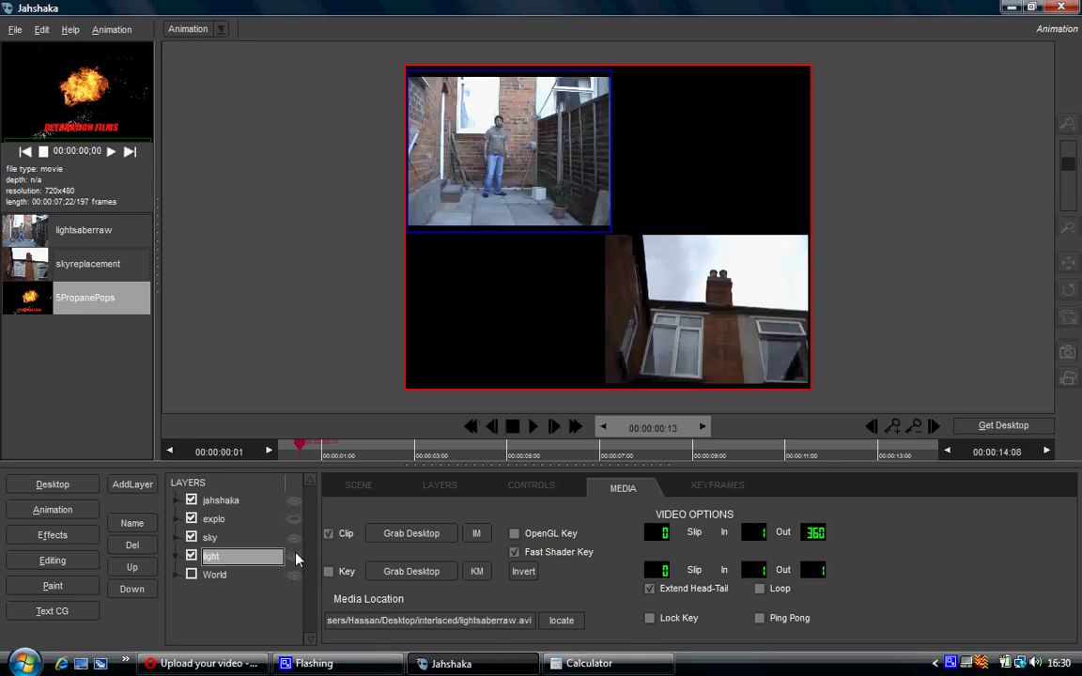
click(275, 502)
drag(371, 448, 636, 454)
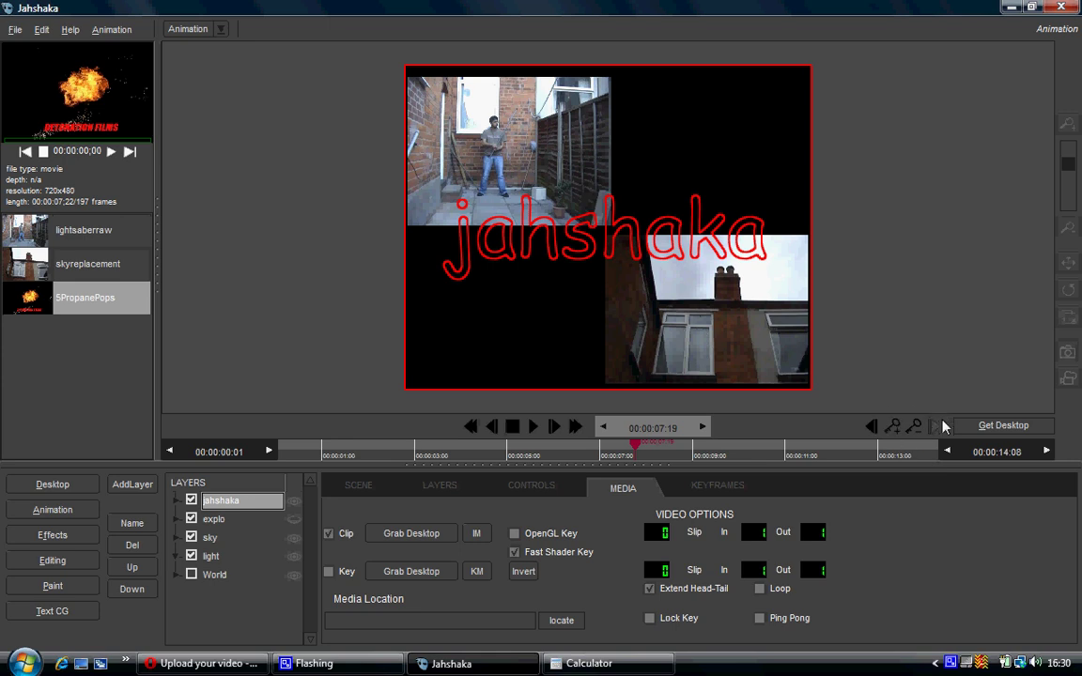
click(871, 429)
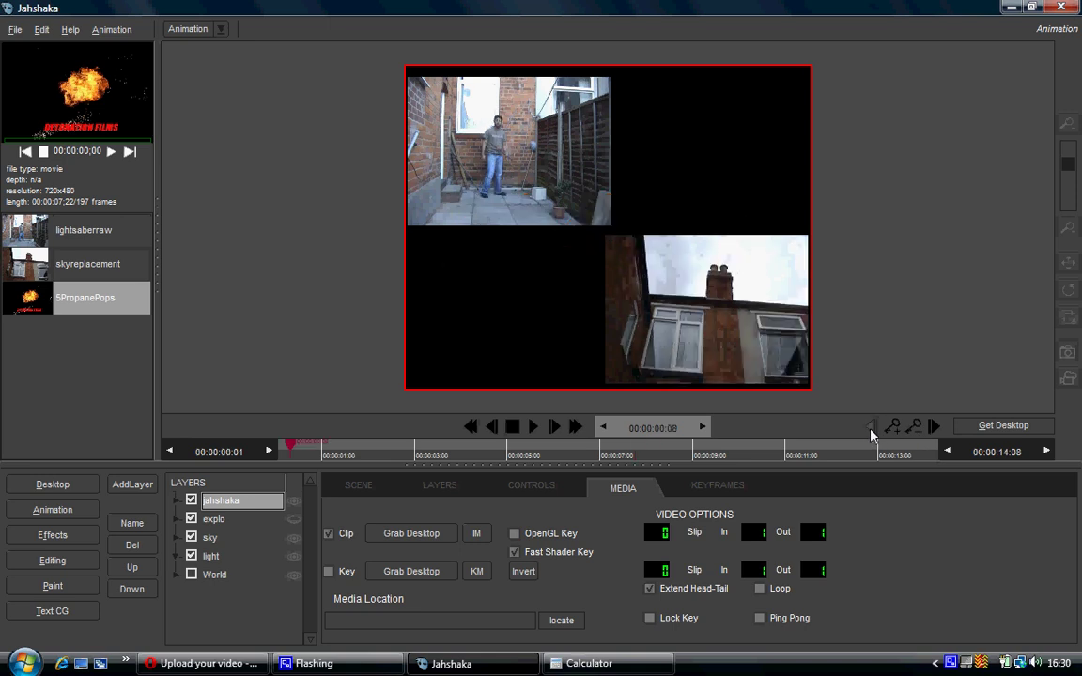
click(933, 428)
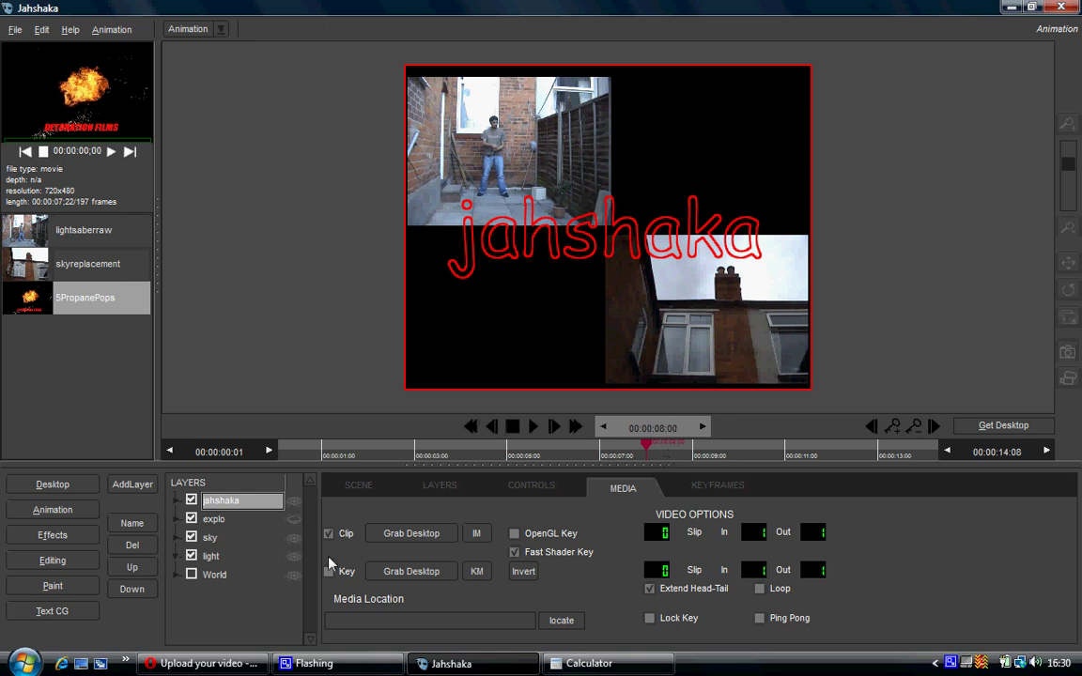
Multiply 8 seconds by 30 fps in Windows Calculator to get 240 frames
click(589, 663)
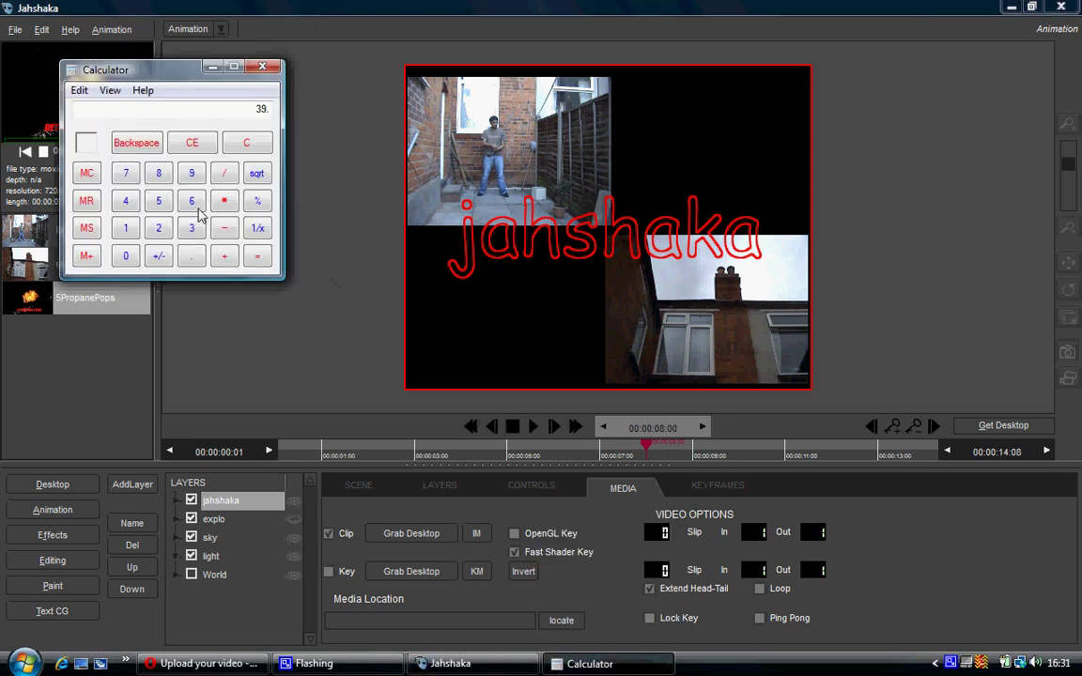
click(159, 173)
click(192, 228)
click(126, 255)
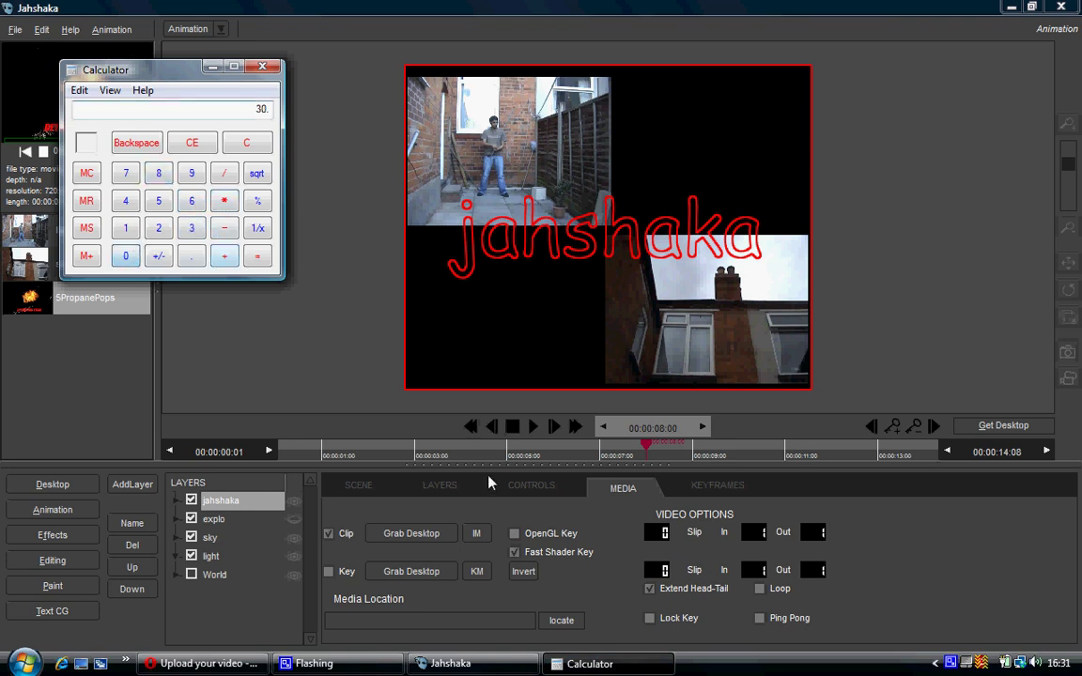
click(259, 255)
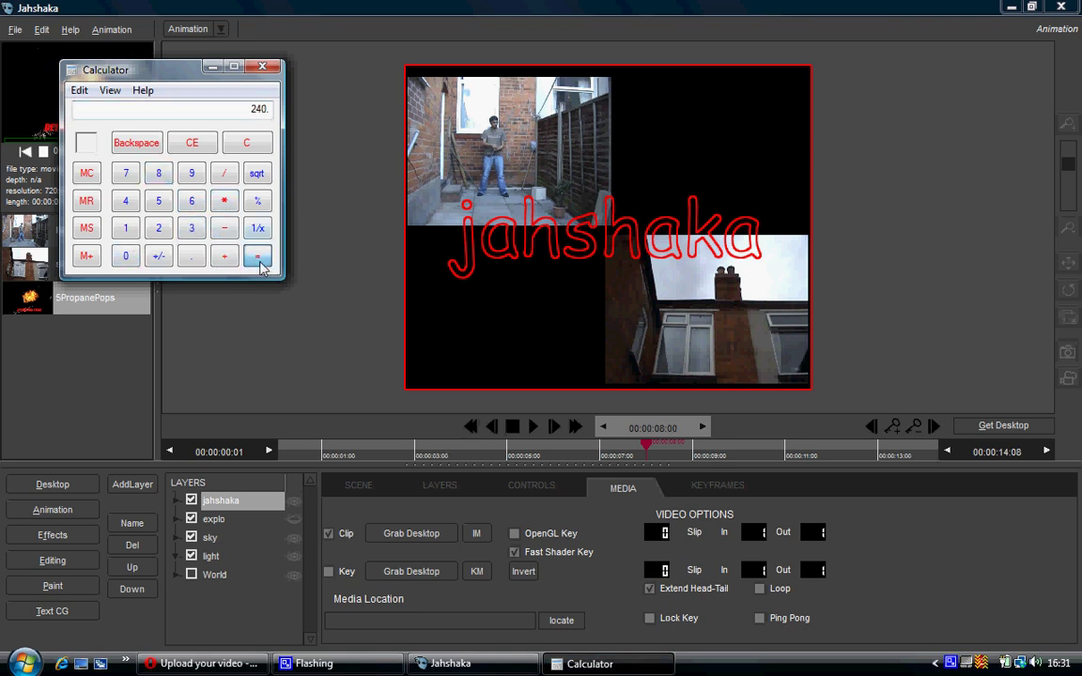
Check the scene frame rate, then select the explo layer and show its media settings
click(214, 68)
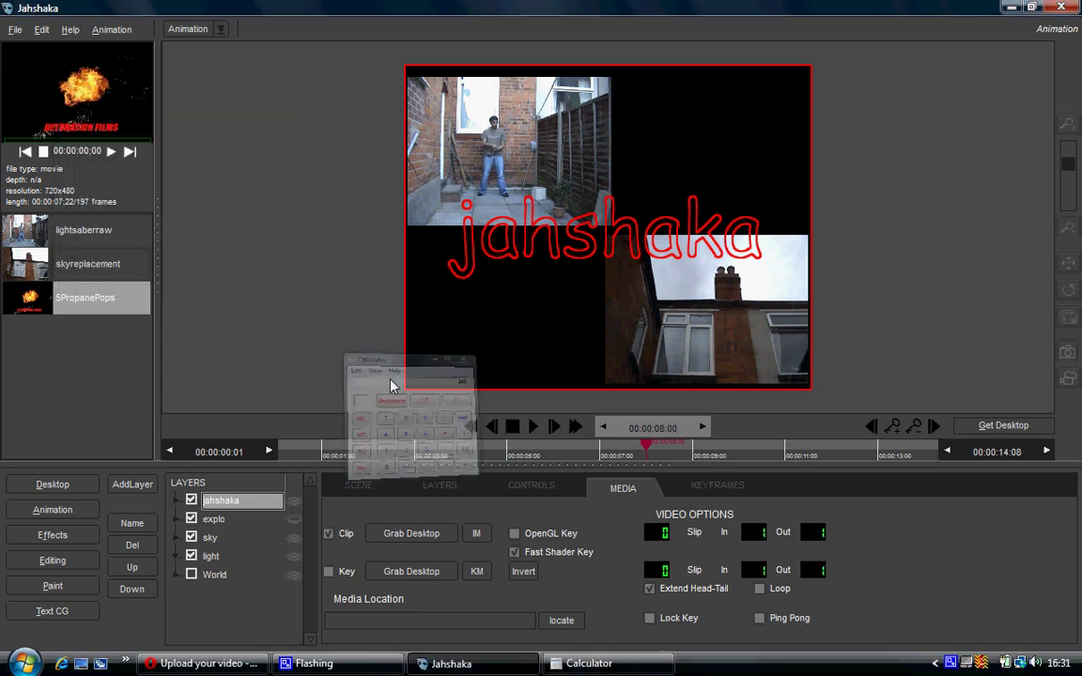
click(361, 485)
click(589, 664)
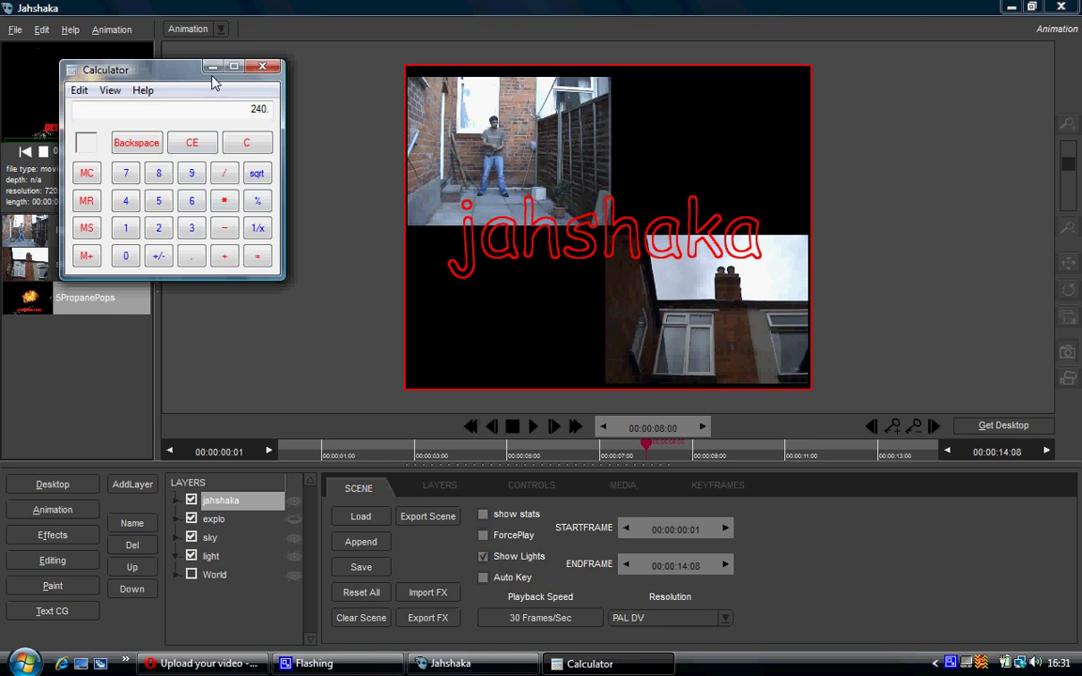
click(214, 68)
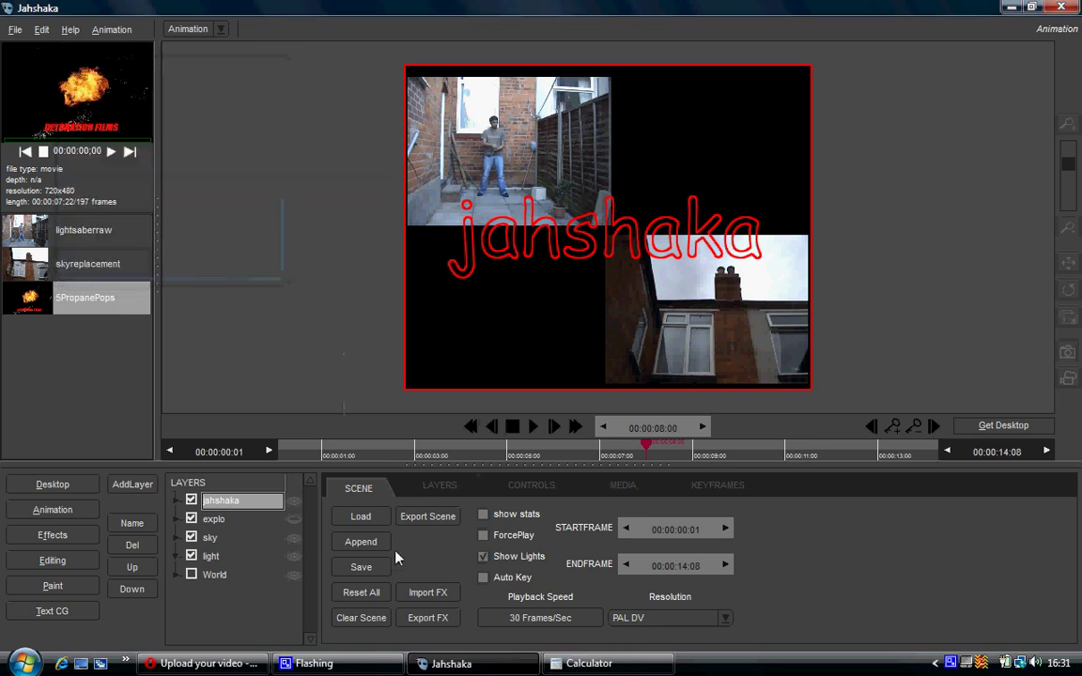
click(228, 522)
click(627, 488)
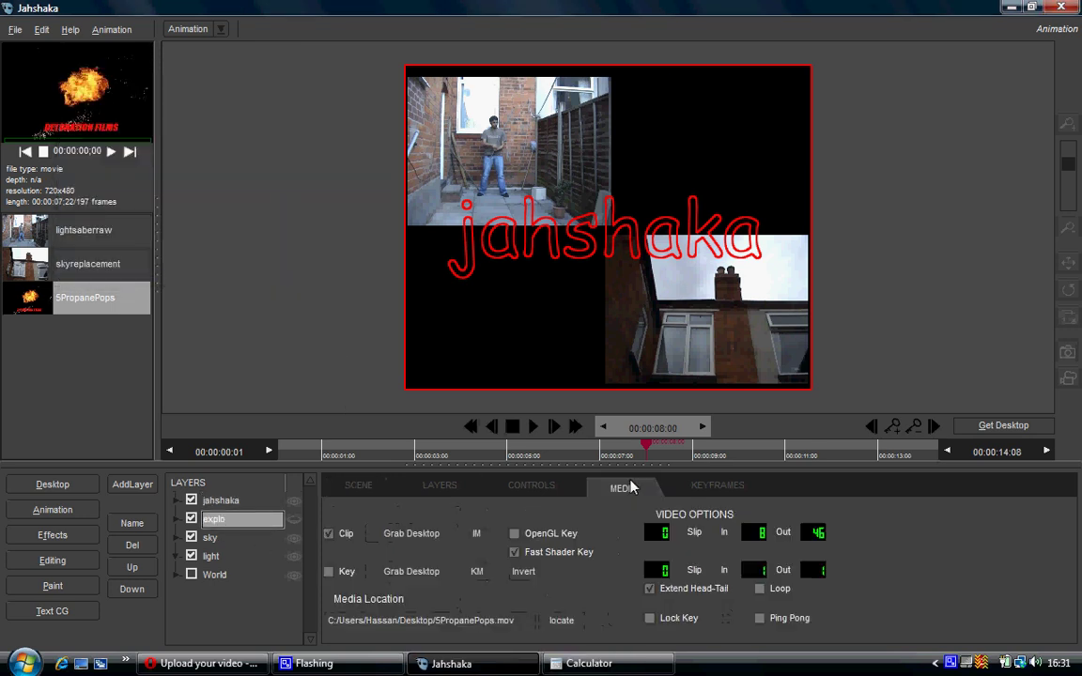
Set the explo clip's Slip value to 220 using JahCalc
click(657, 541)
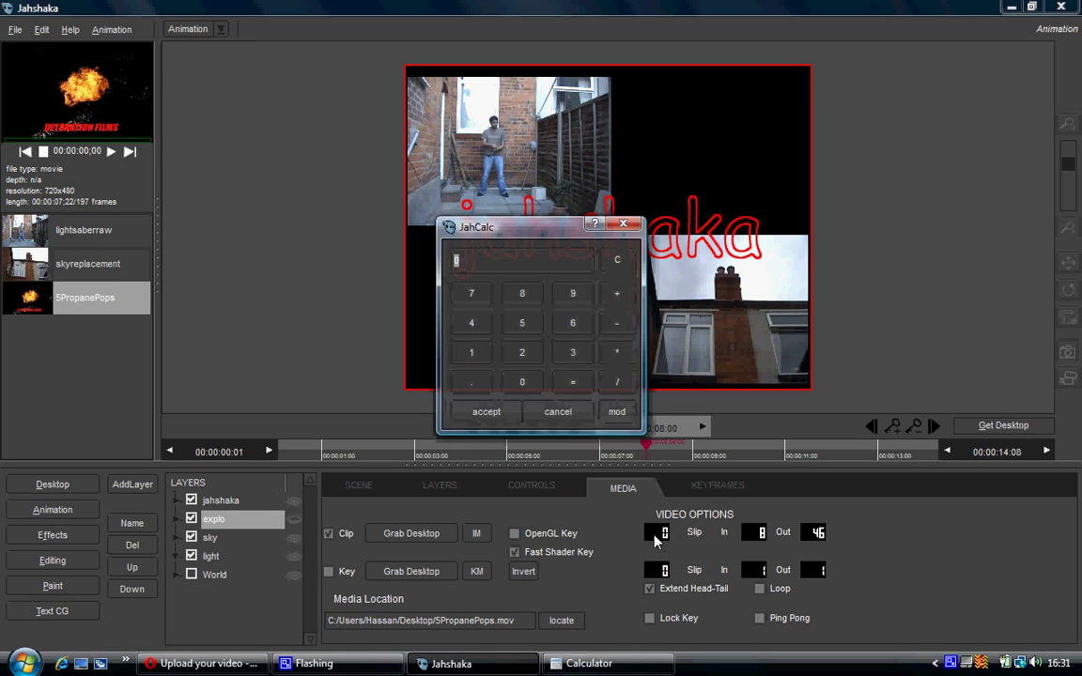
click(523, 354)
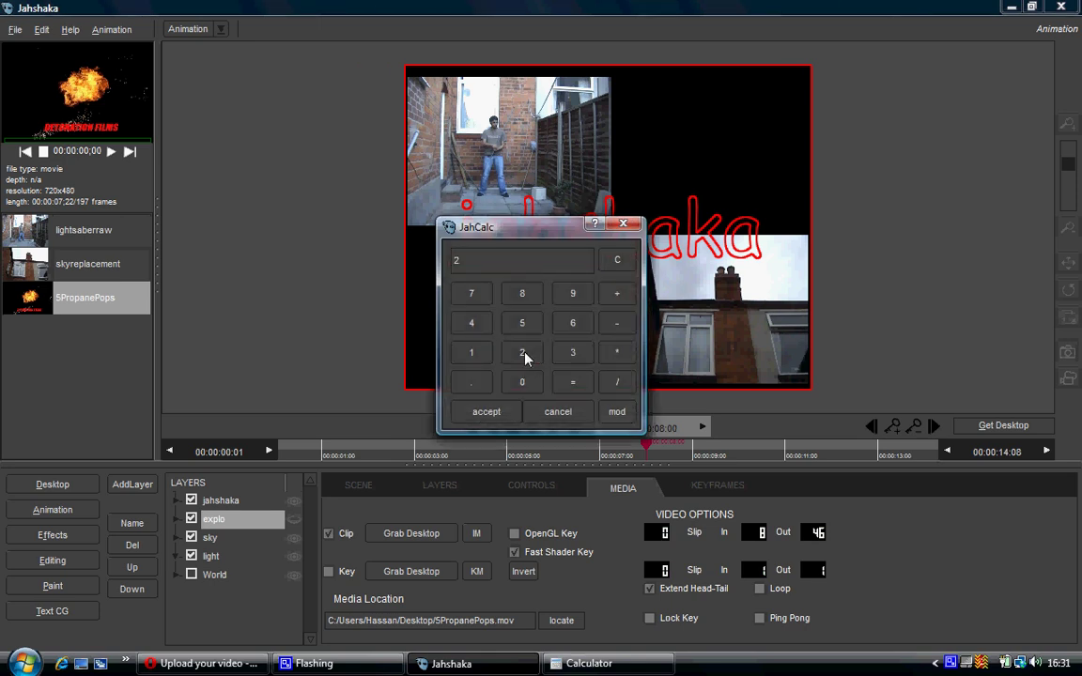
click(523, 356)
click(524, 382)
click(504, 419)
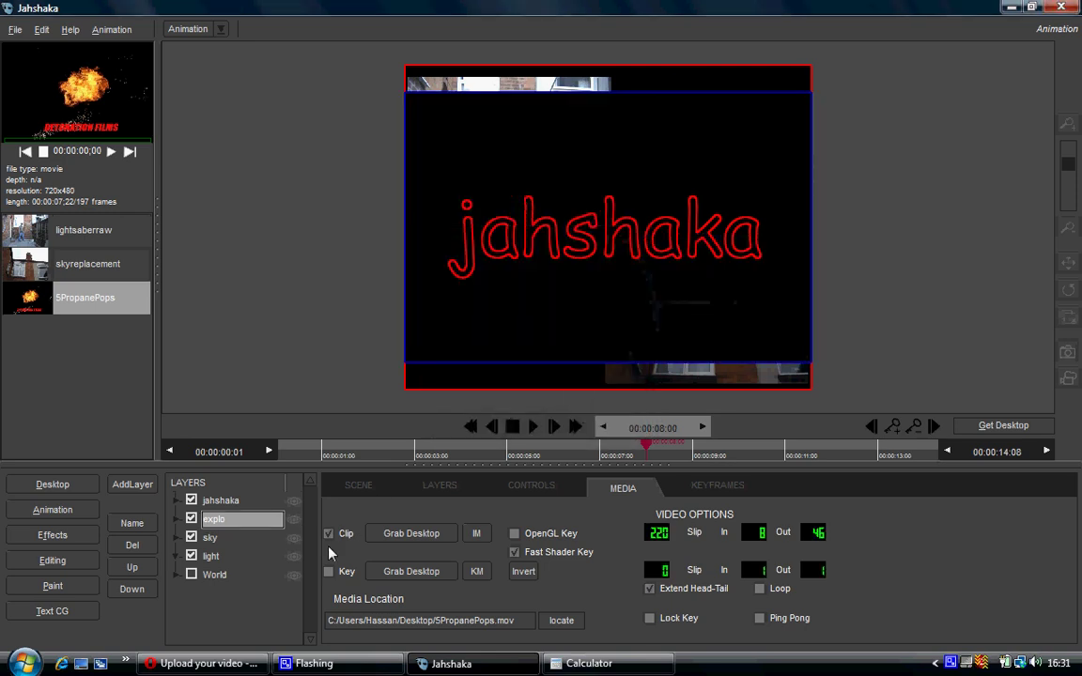
Fine-tune the Slip down to about 210, checking the burst timing against the title
drag(650, 451, 714, 456)
drag(659, 533, 654, 536)
drag(712, 453, 687, 452)
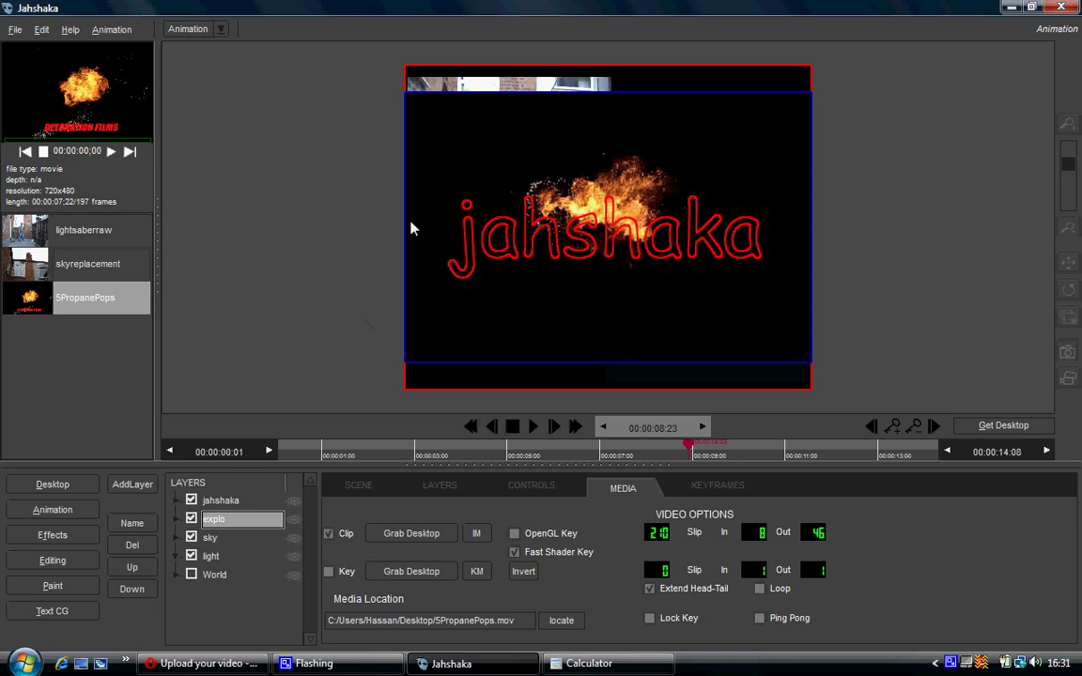
Enable Key on the explo clip, preview the composite across the timeline, and stop recording
click(329, 572)
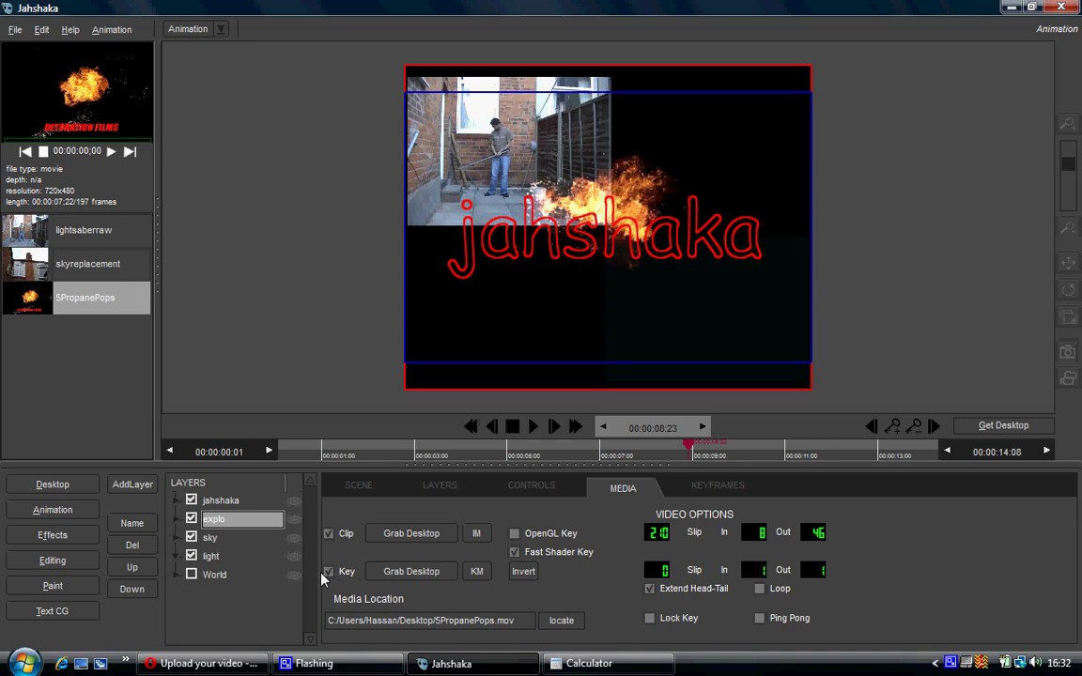
drag(687, 446, 287, 449)
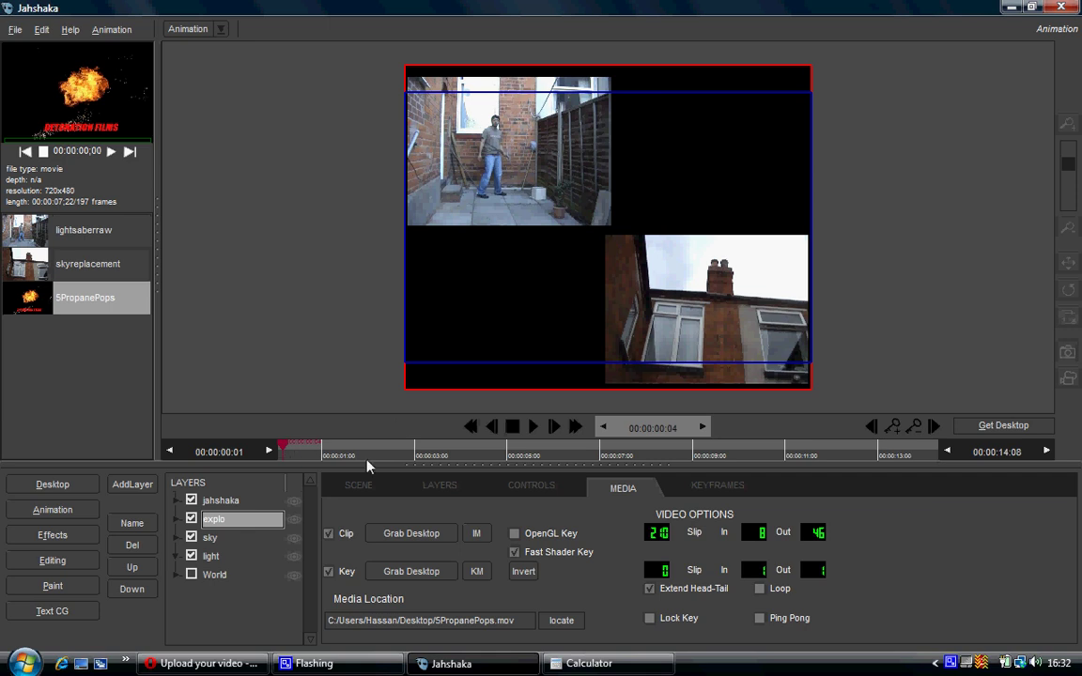
drag(281, 443, 789, 478)
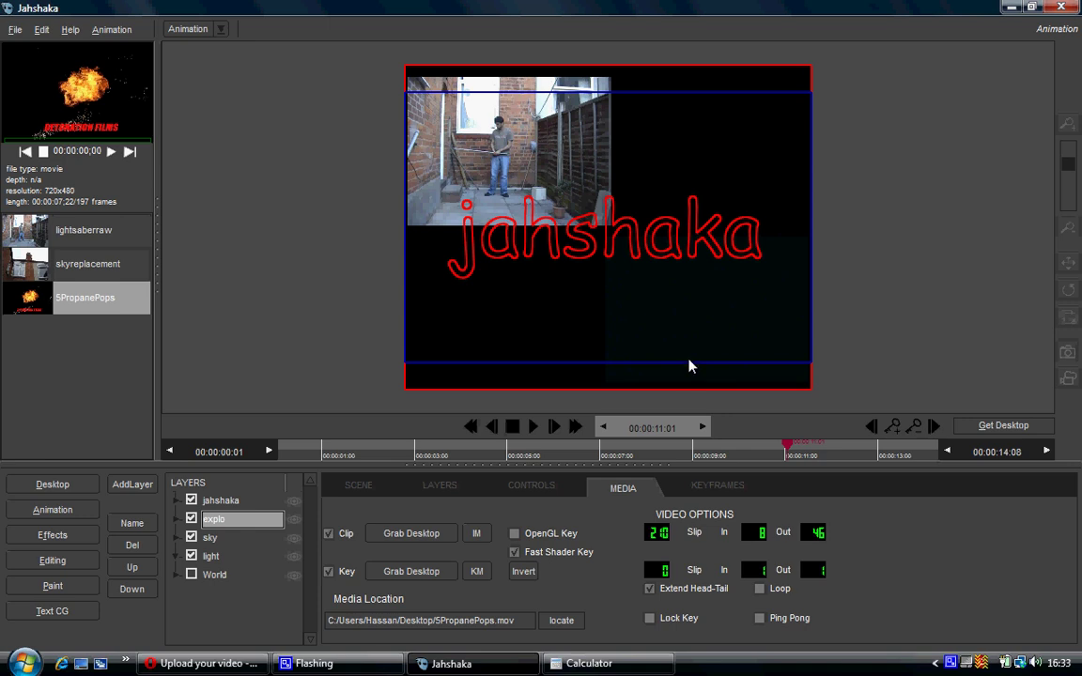
right_click(952, 663)
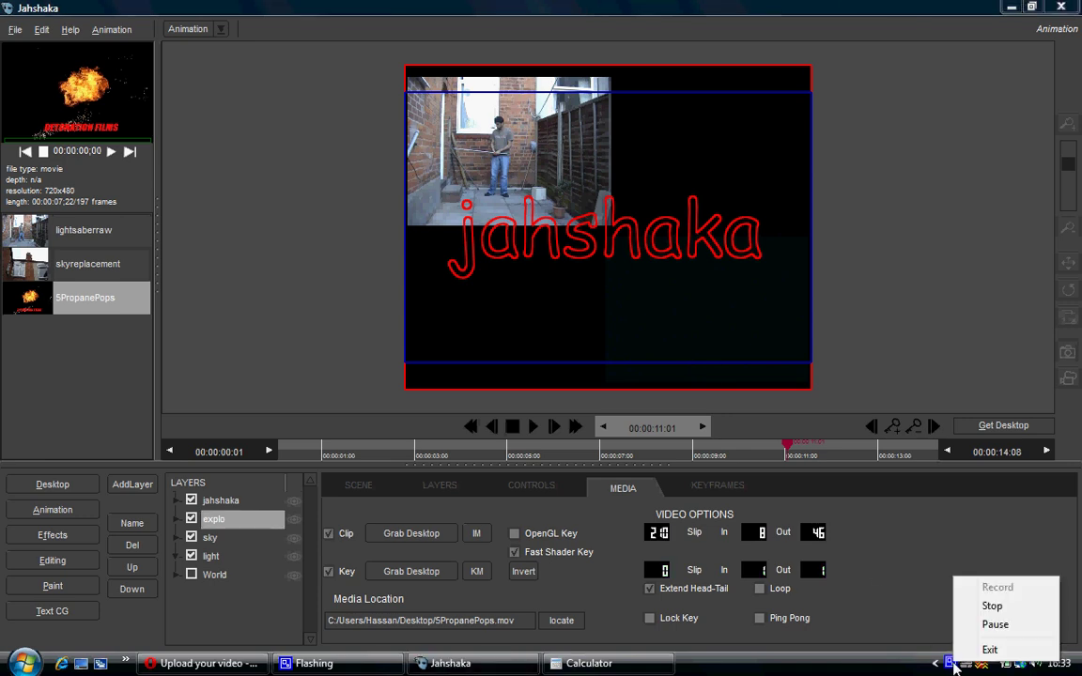